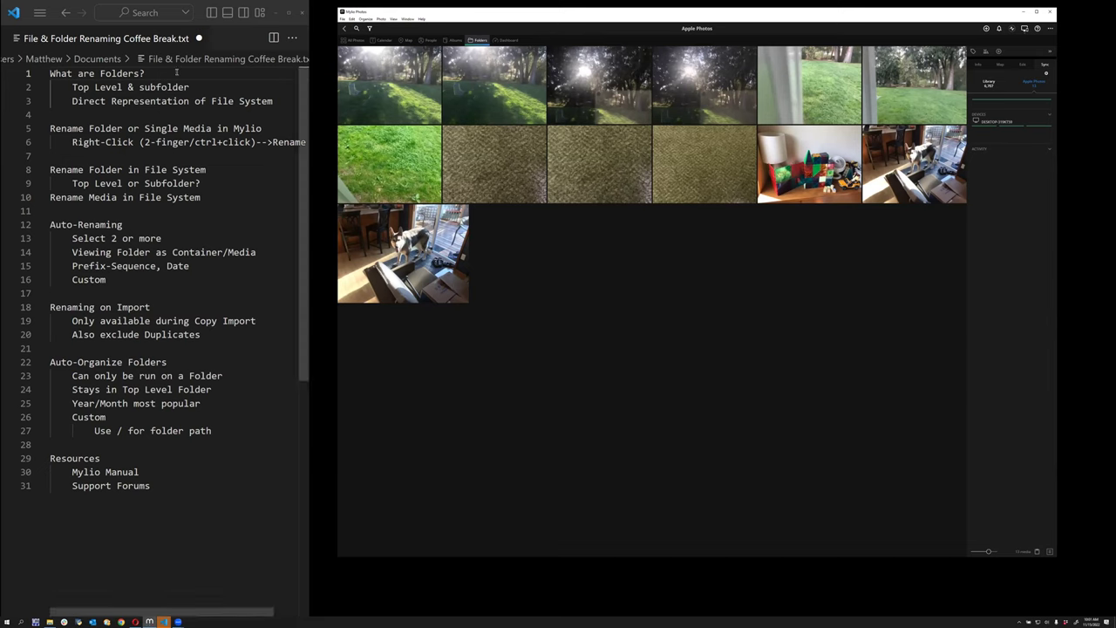
From the Folders overview, open Mylio Pictures to reveal Canon, DNG, NEF, Nikon Z9, PVOTW and Testing
{"action": "left_click", "coordinate": [479, 40]}
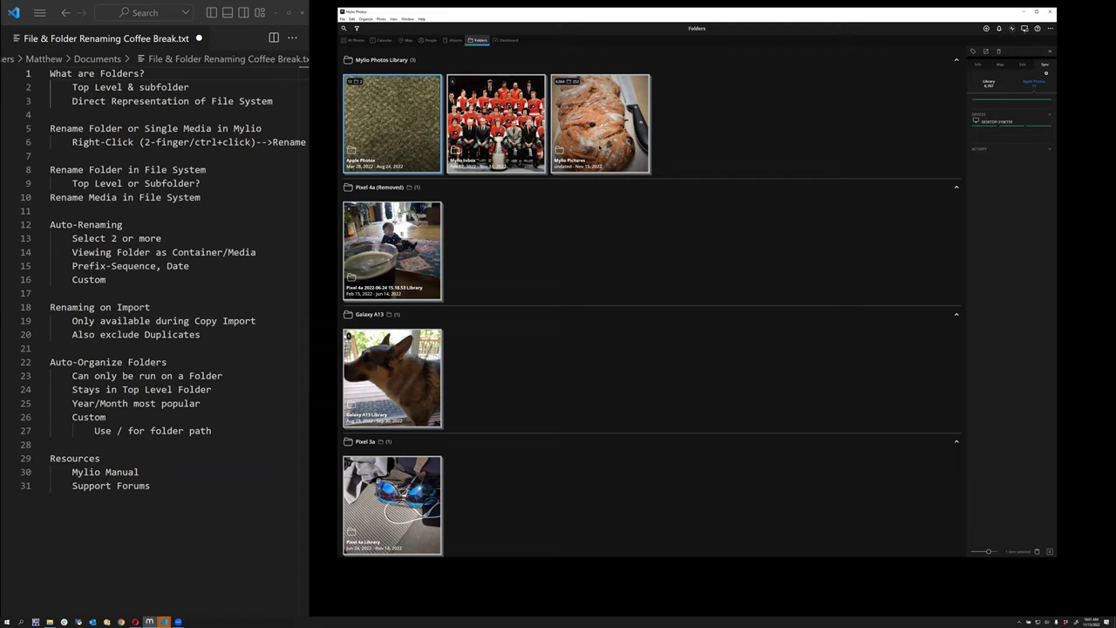
{"action": "left_click", "coordinate": [479, 41]}
{"action": "scroll", "coordinate": [512, 252], "scroll_direction": "up", "scroll_amount": 1}
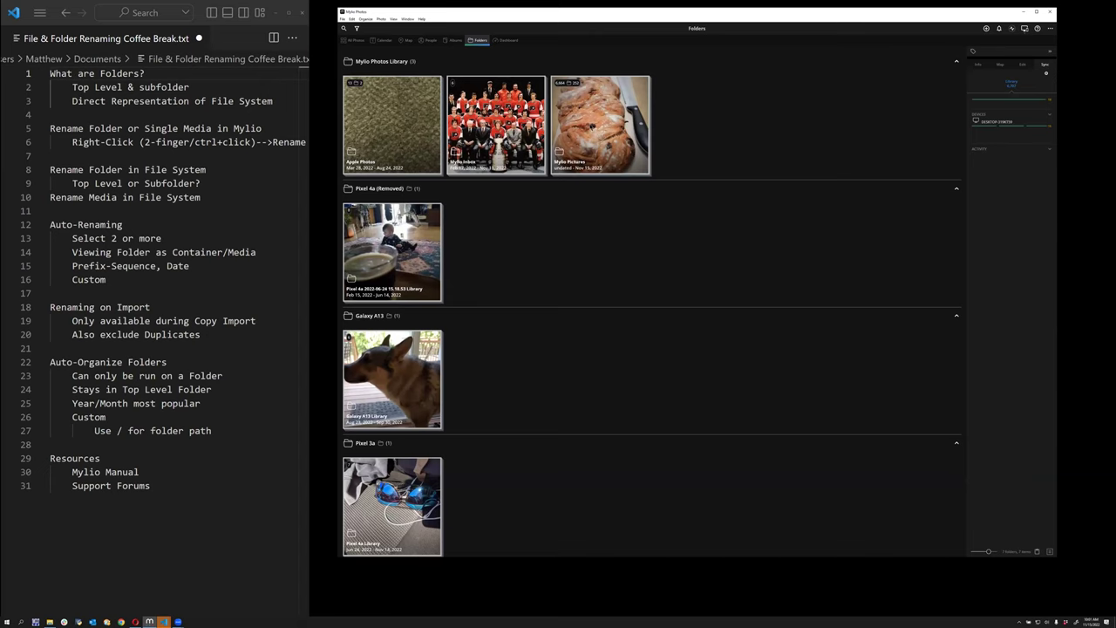
{"action": "left_click", "coordinate": [599, 124]}
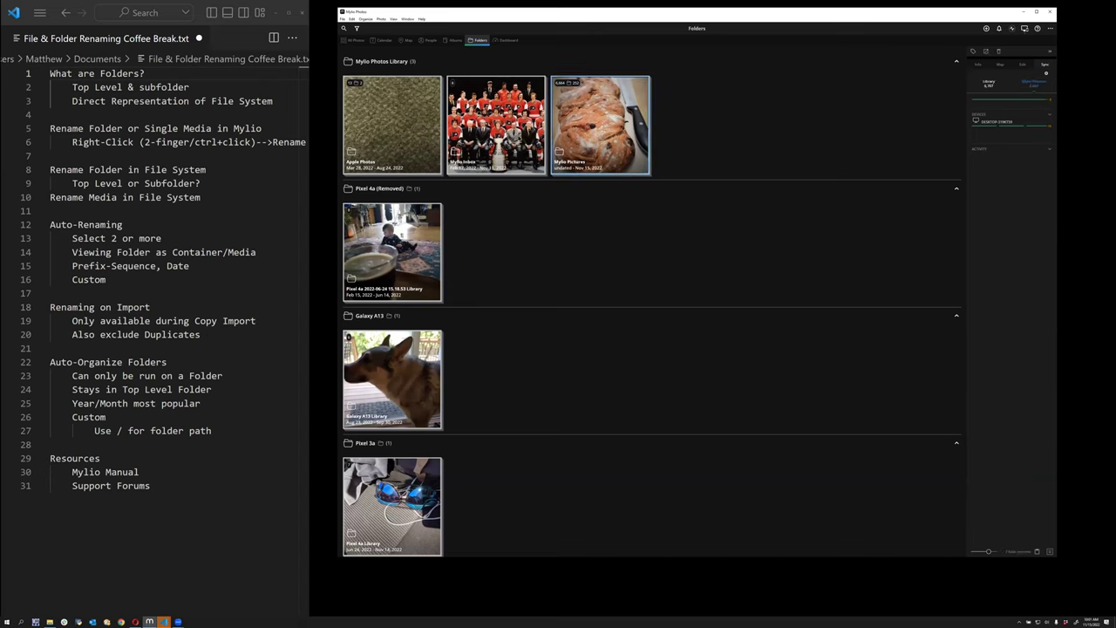
{"action": "left_click", "coordinate": [520, 138]}
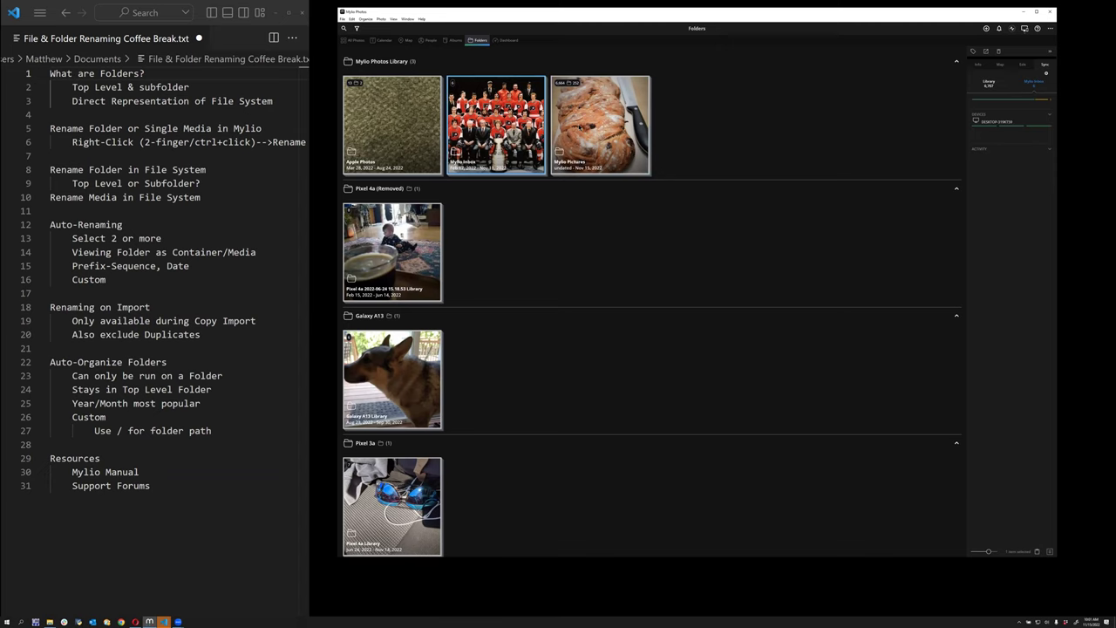
{"action": "left_click", "coordinate": [597, 128]}
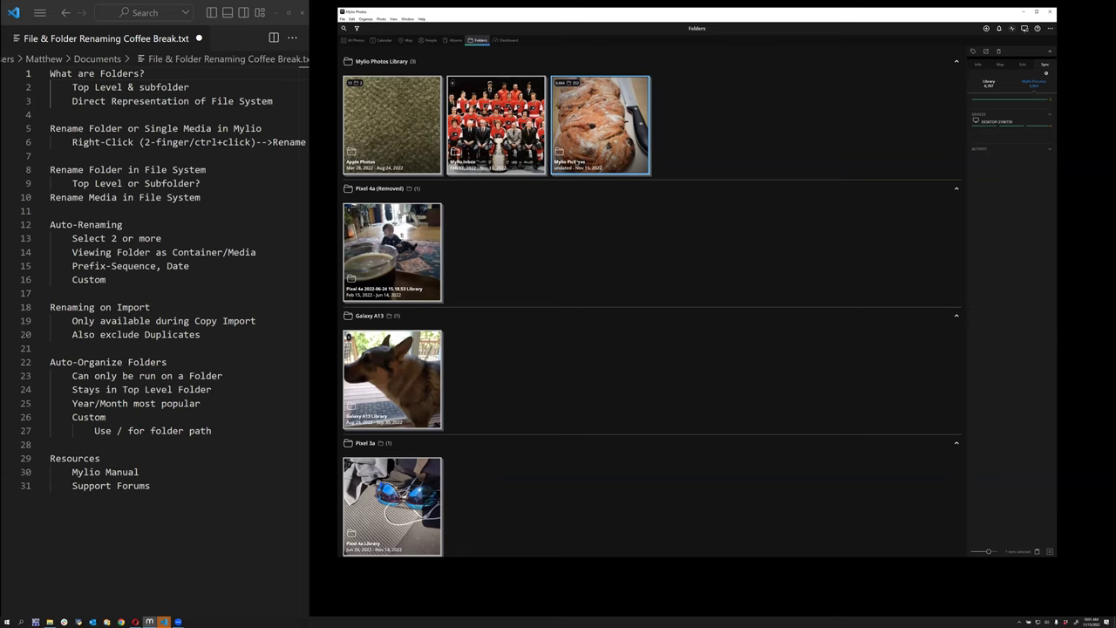
{"action": "double_click", "coordinate": [577, 171]}
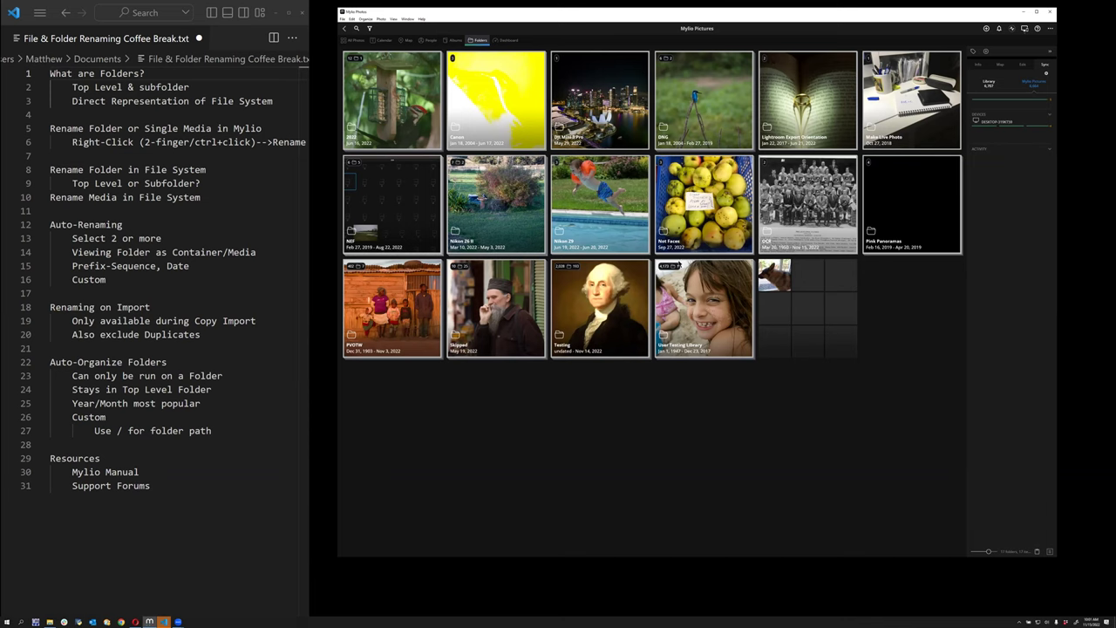
{"action": "right_click", "coordinate": [610, 311]}
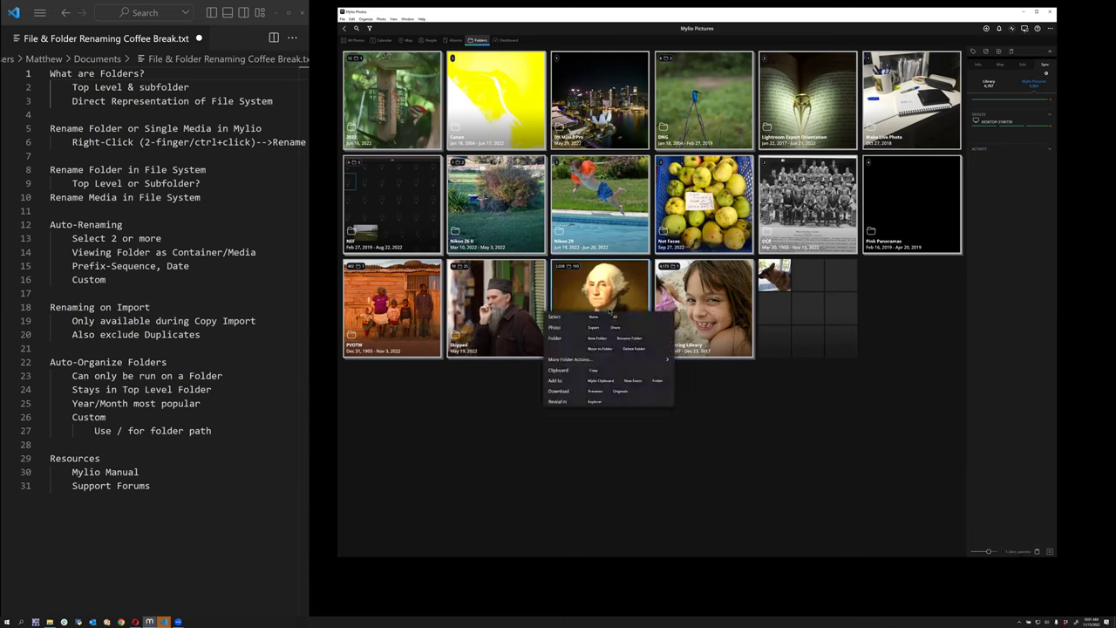
{"action": "left_click", "coordinate": [595, 402]}
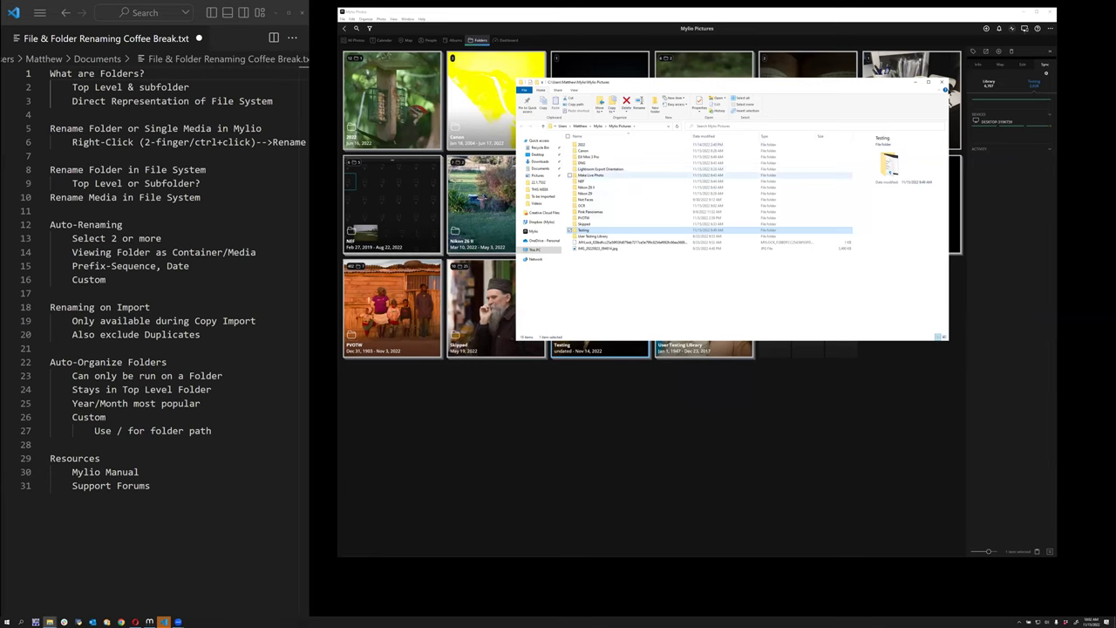
{"action": "left_click", "coordinate": [942, 83]}
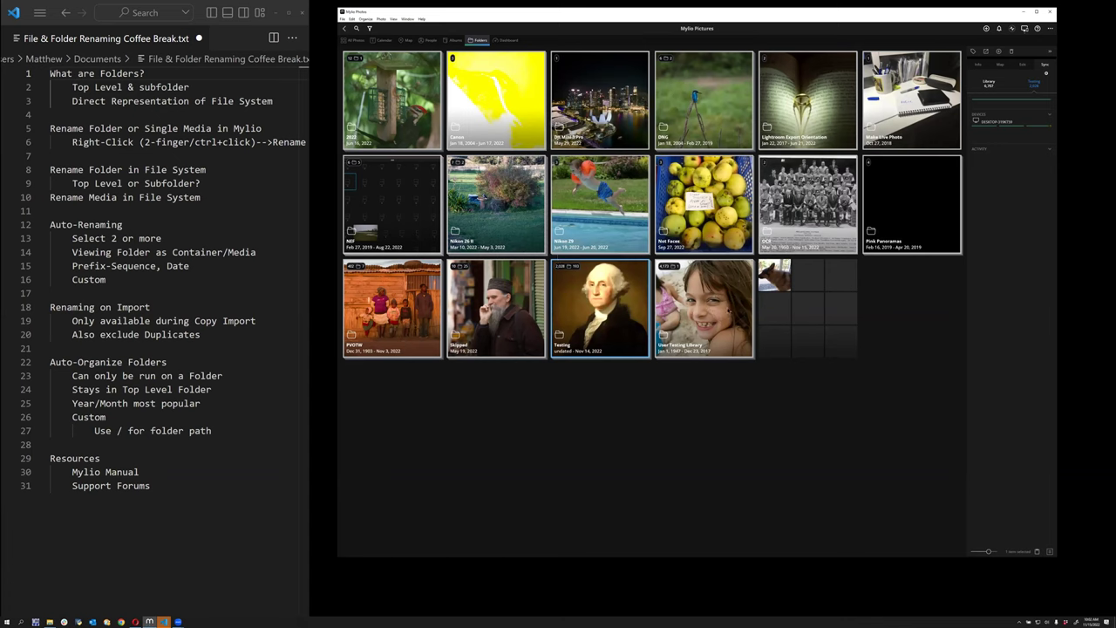
Rename the Nikon Z6 II folder to Nikon Z6 in the Info panel's Folder Name field
{"action": "left_click", "coordinate": [977, 66]}
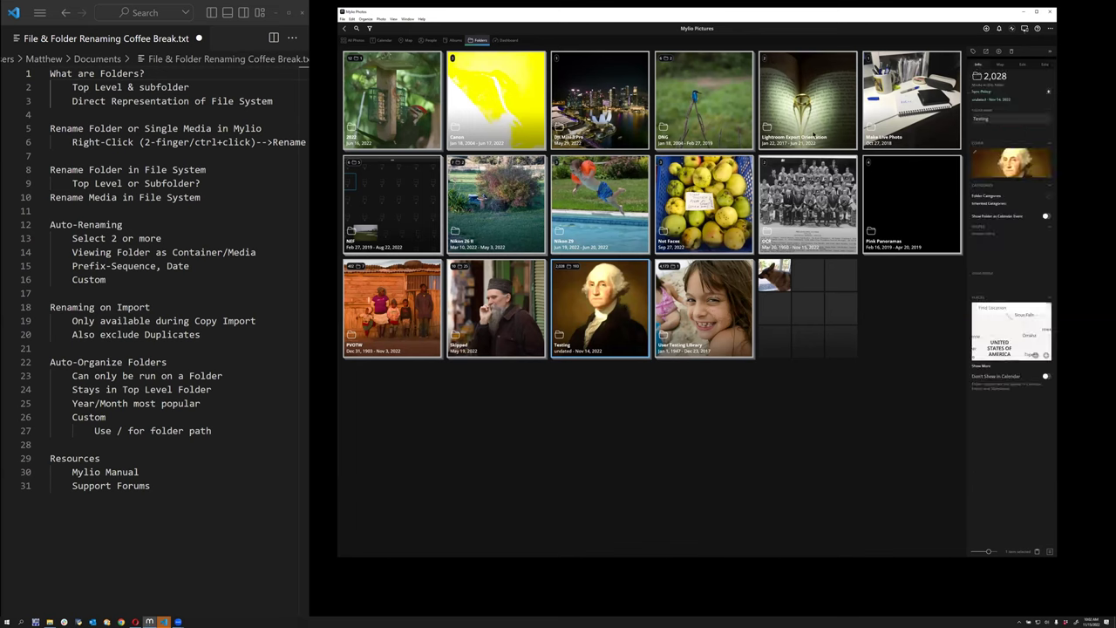
{"action": "left_click", "coordinate": [486, 223]}
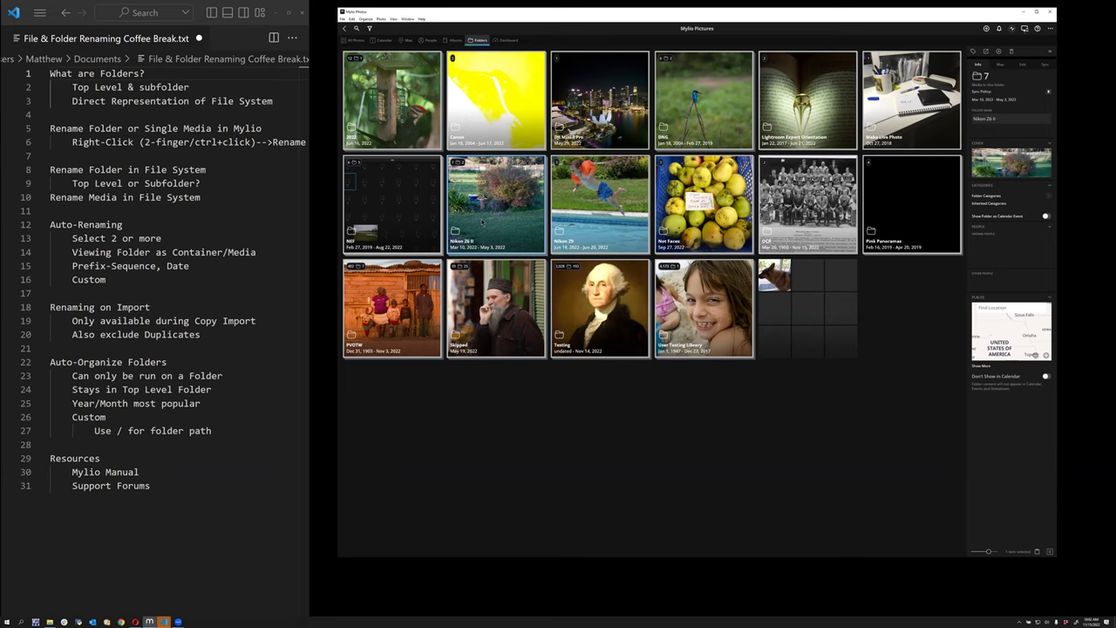
{"action": "left_click", "coordinate": [1000, 120]}
{"action": "key", "text": "End"}
{"action": "key", "text": "Return"}
Hide the details panel and try renaming Nikon Z6 from its context menu, leaving the name unchanged
{"action": "right_click", "coordinate": [508, 219]}
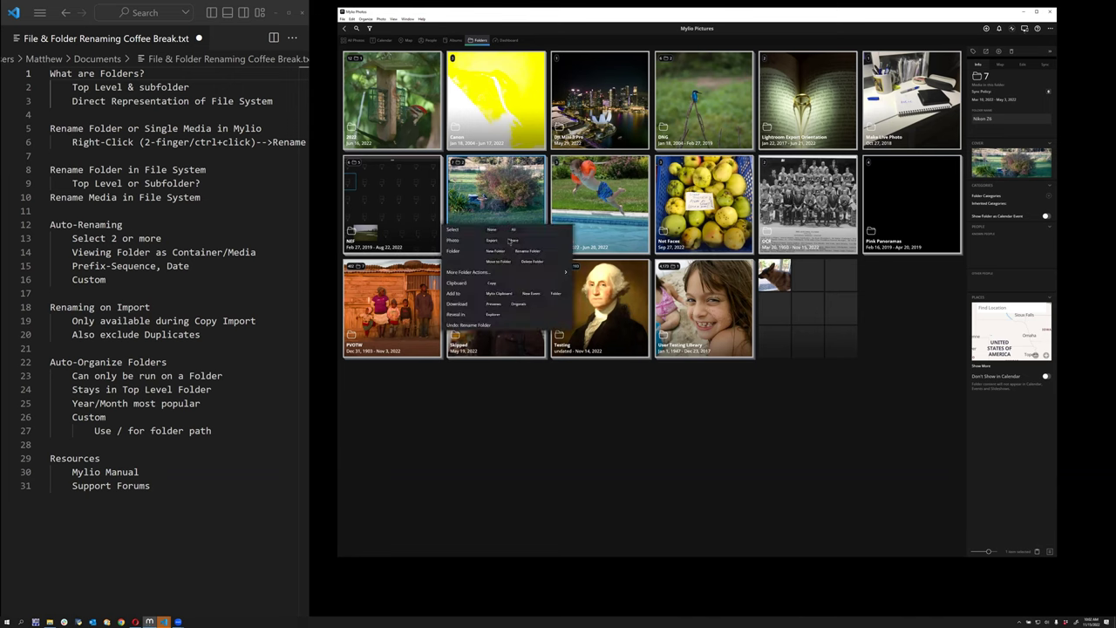
{"action": "left_click", "coordinate": [1025, 37]}
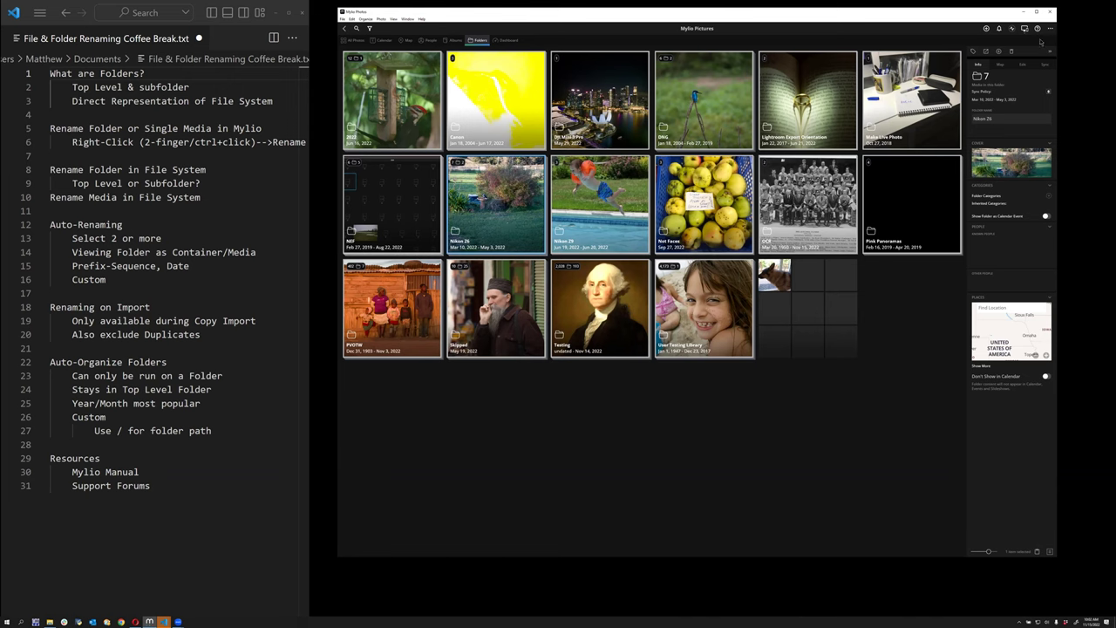
{"action": "key", "text": "i"}
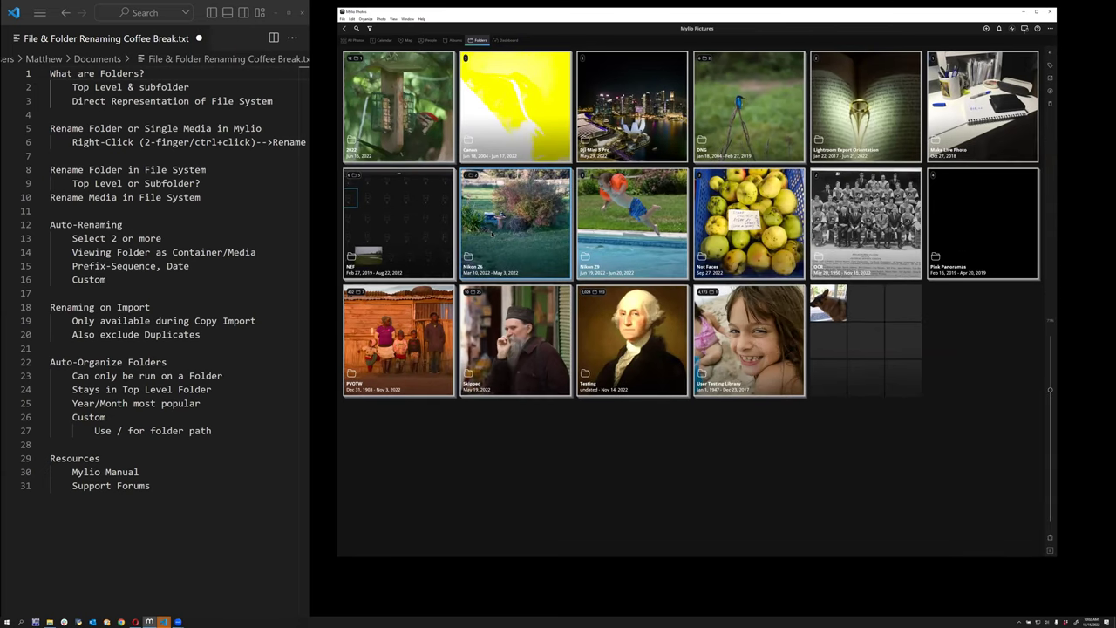
{"action": "right_click", "coordinate": [493, 233]}
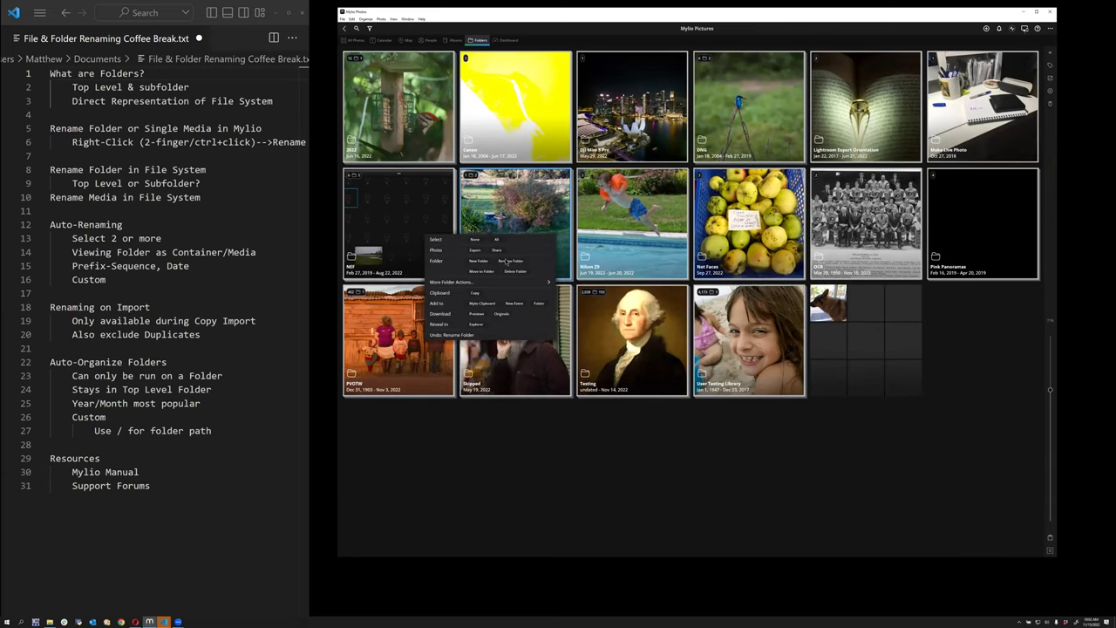
{"action": "left_click", "coordinate": [511, 260]}
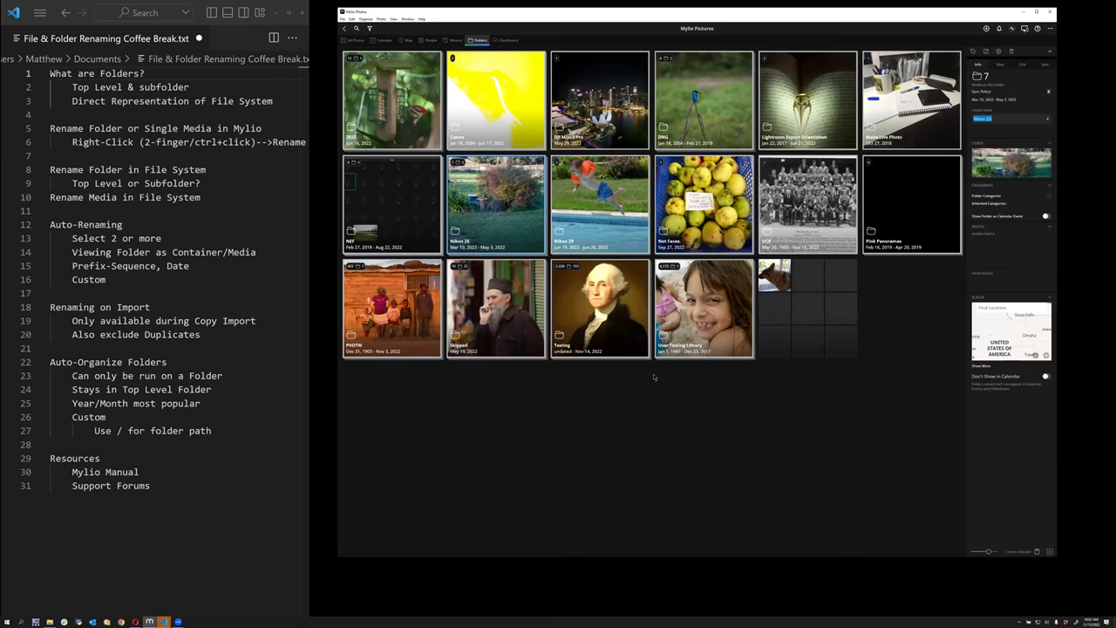
{"action": "left_click", "coordinate": [592, 469]}
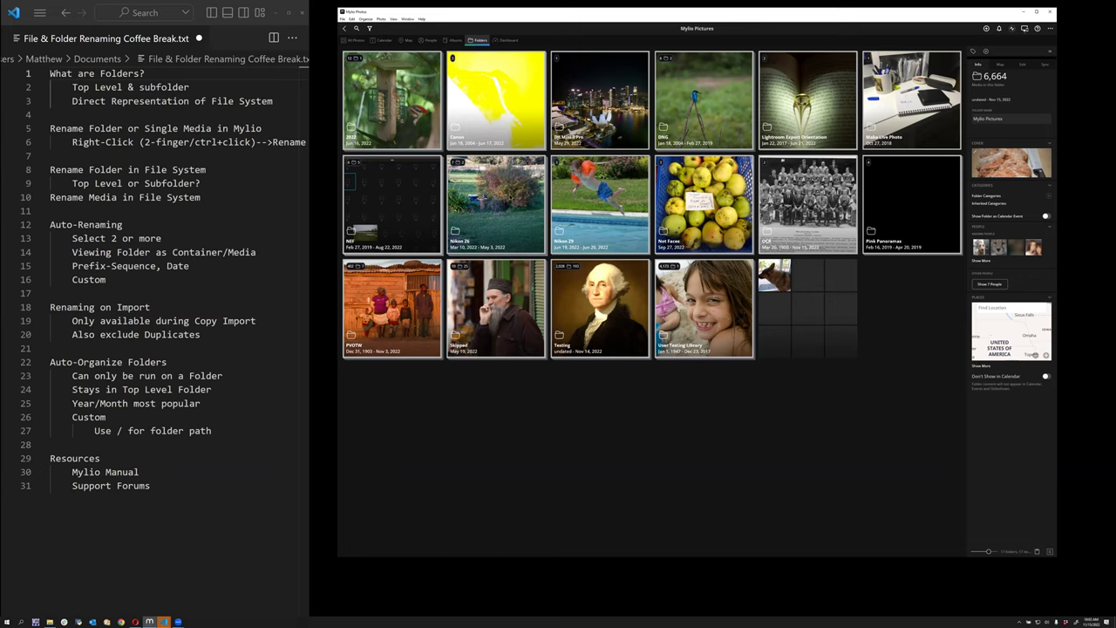
Reveal the Nikon Z6 folder in File Explorer and rename it to Nikon
{"action": "right_click", "coordinate": [482, 198]}
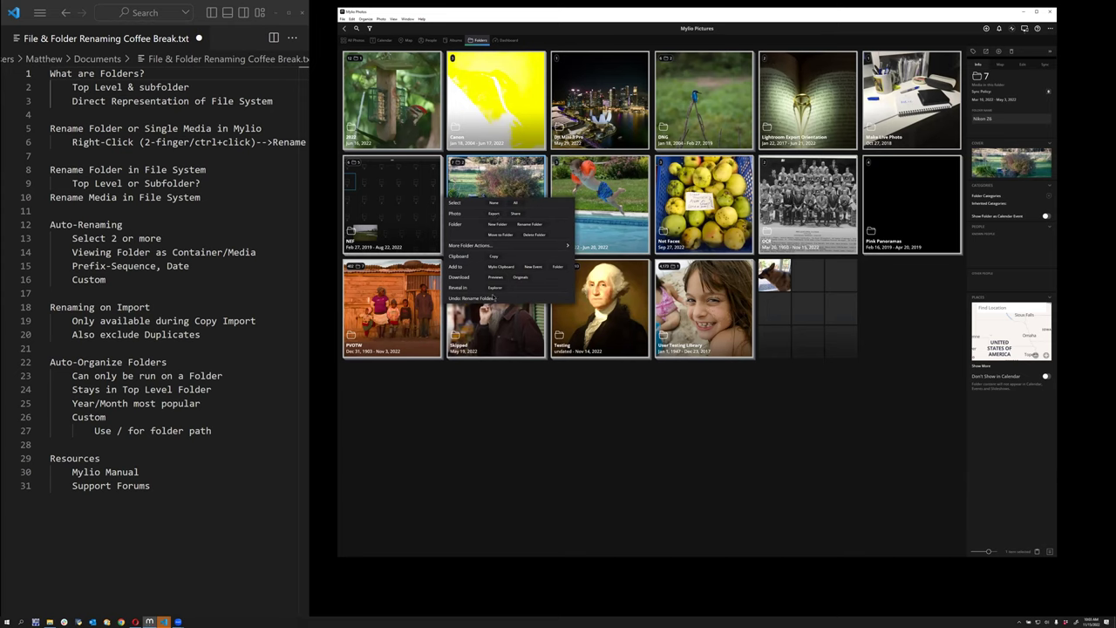
{"action": "left_click", "coordinate": [494, 288]}
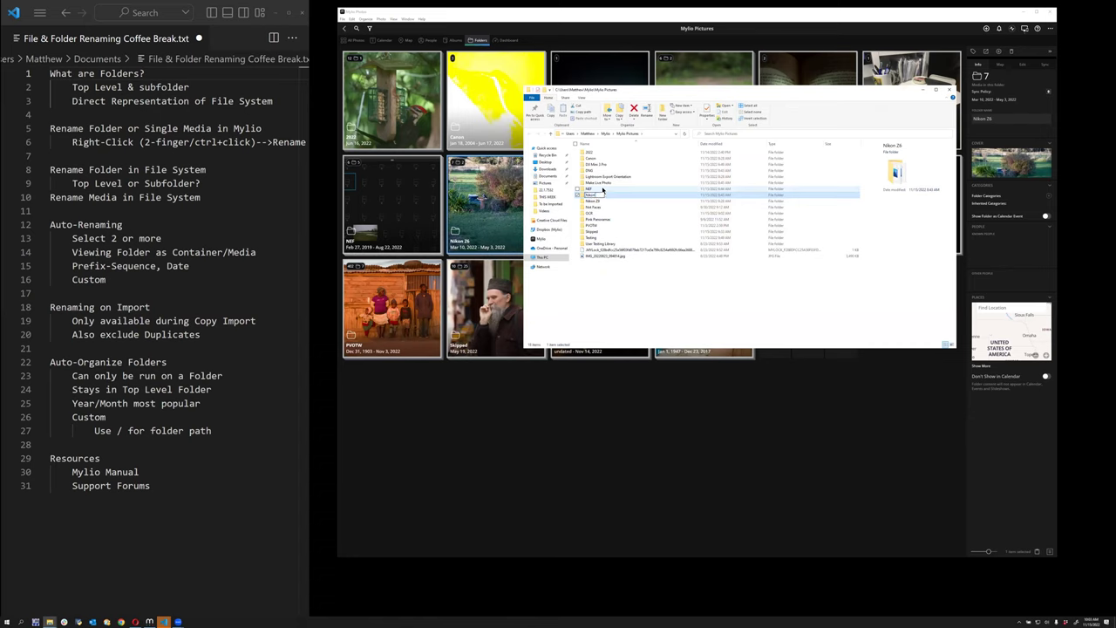
{"action": "key", "text": "Return"}
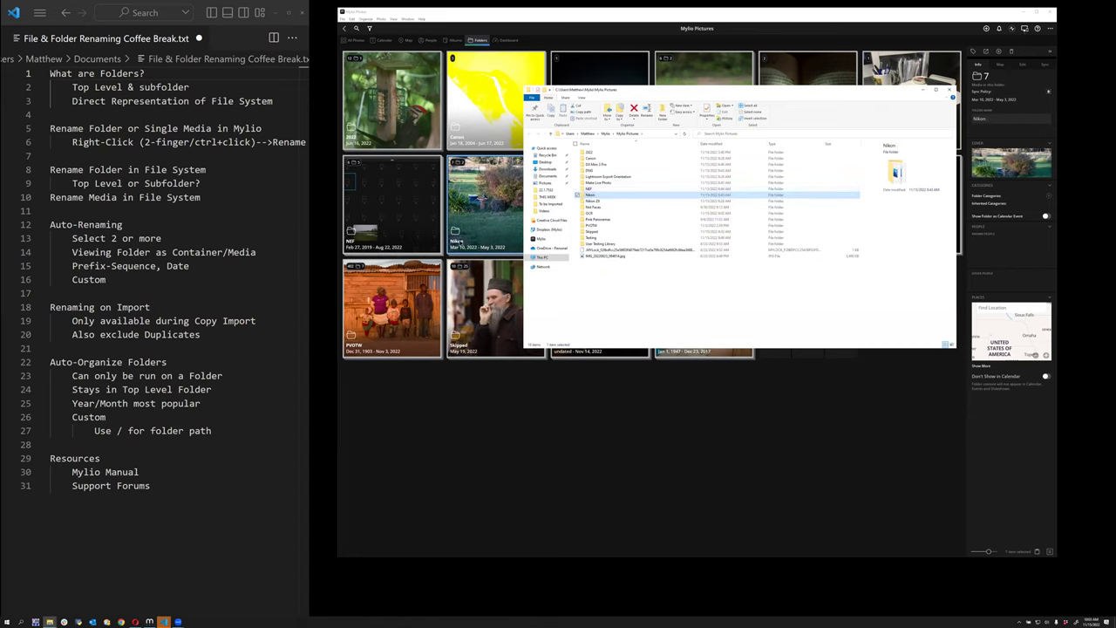
Rename the Nikon Z9 folder to Nikon Z10 in Explorer, then return to Mylio
{"action": "left_click", "coordinate": [601, 202]}
{"action": "left_click", "coordinate": [603, 202]}
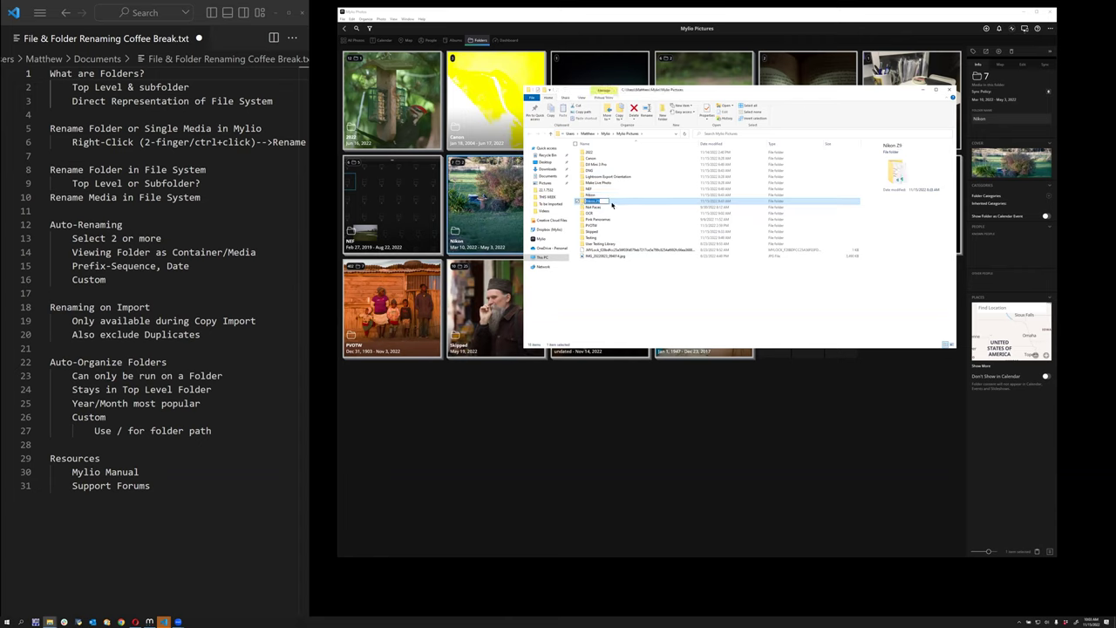
{"action": "key", "text": "End"}
{"action": "type", "text": "10"}
{"action": "key", "text": "Return"}
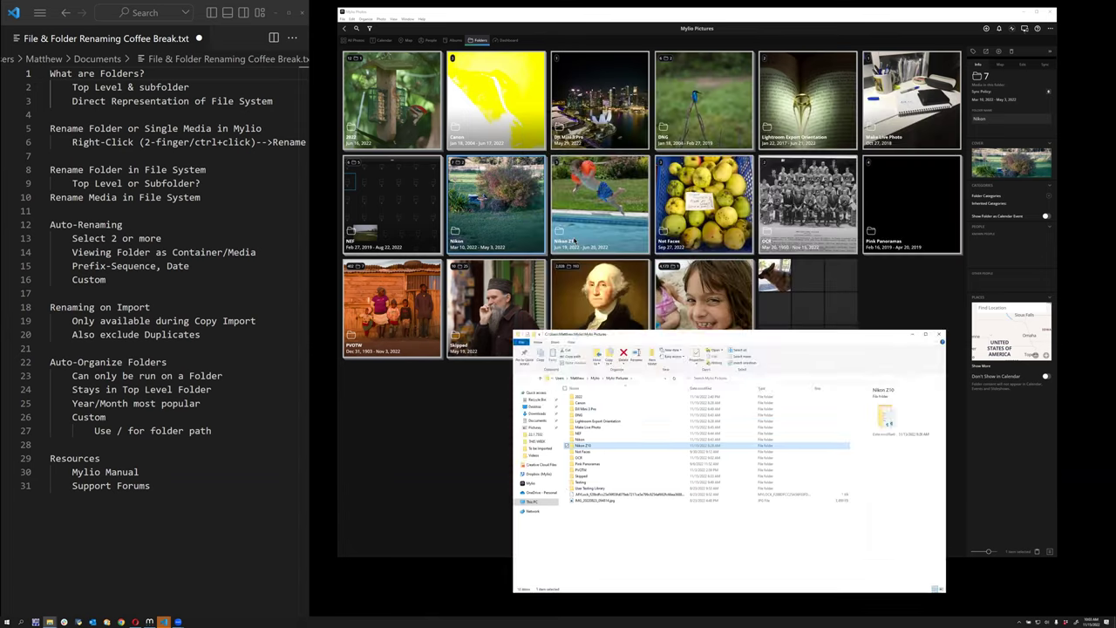
{"action": "left_click", "coordinate": [579, 241]}
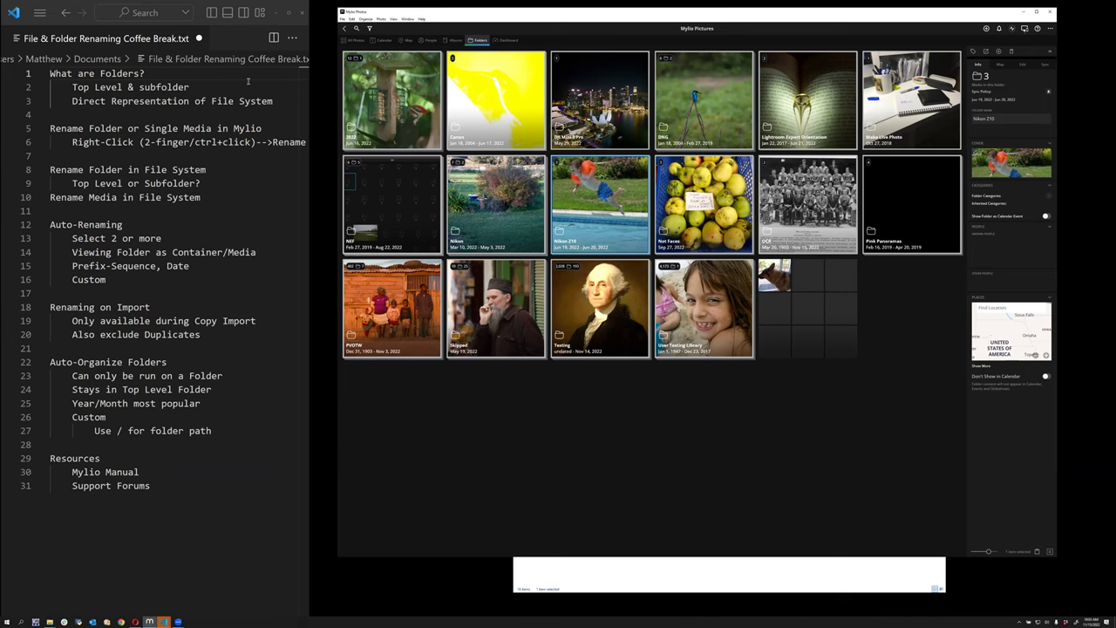
With Mylio on the Folders overview, rename Mylio Pictures to 'Mylio Pictures not here' in Explorer
{"action": "left_click", "coordinate": [474, 40]}
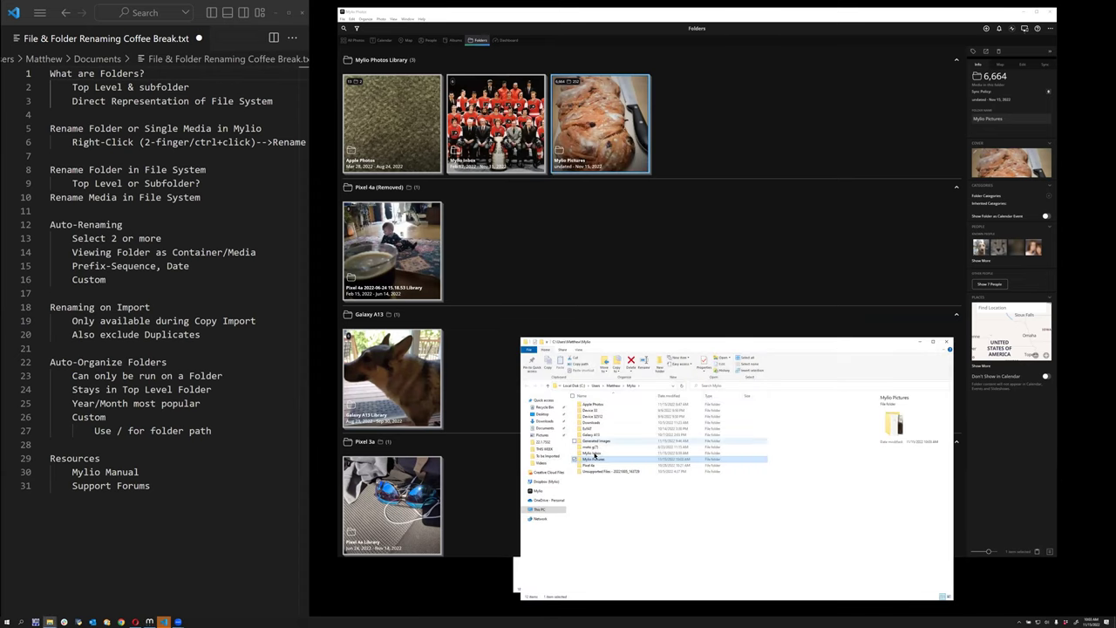
{"action": "key", "text": "F2"}
{"action": "key", "text": "End"}
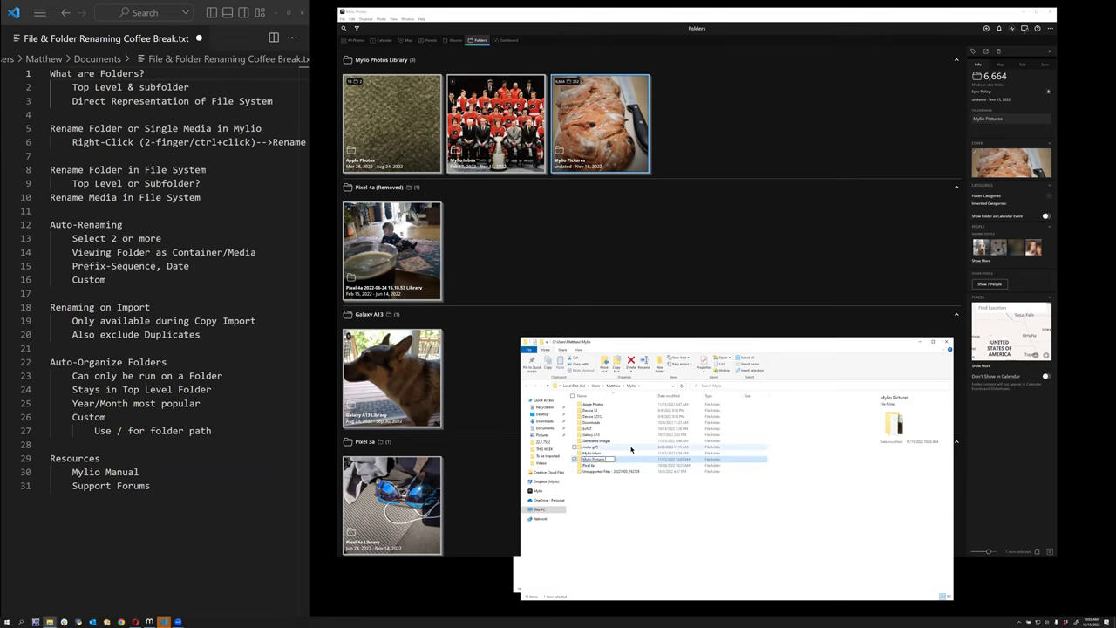
{"action": "type", "text": "not here"}
{"action": "key", "text": "Return"}
{"action": "left_click", "coordinate": [605, 150]}
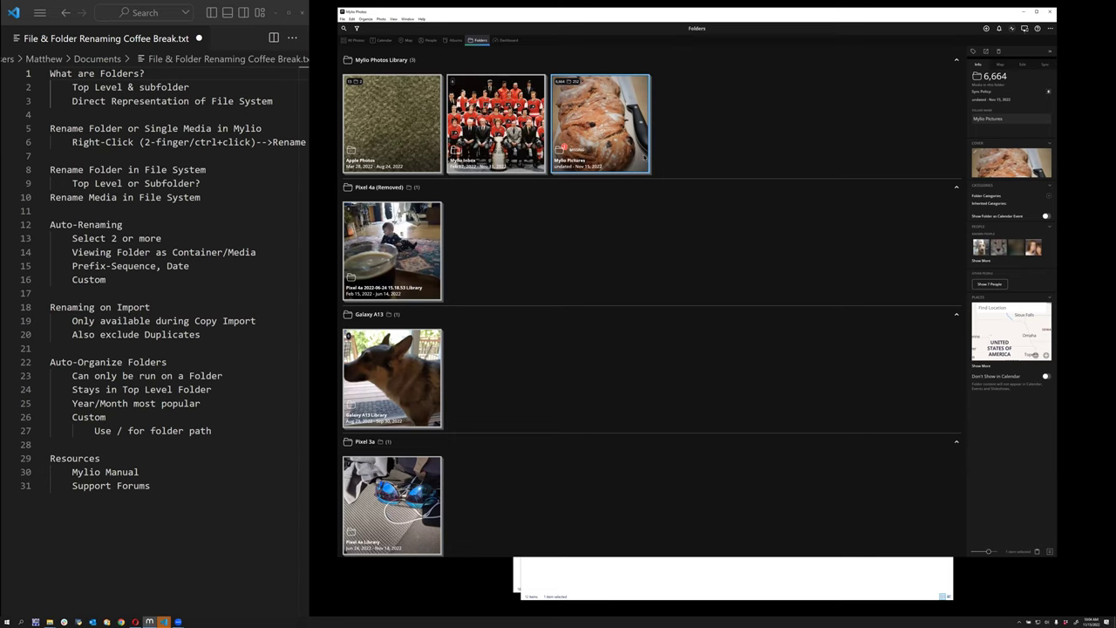
Try Locate Missing Folder on Mylio Pictures in Mylio, then cancel and dismiss the dialog
{"action": "right_click", "coordinate": [625, 154]}
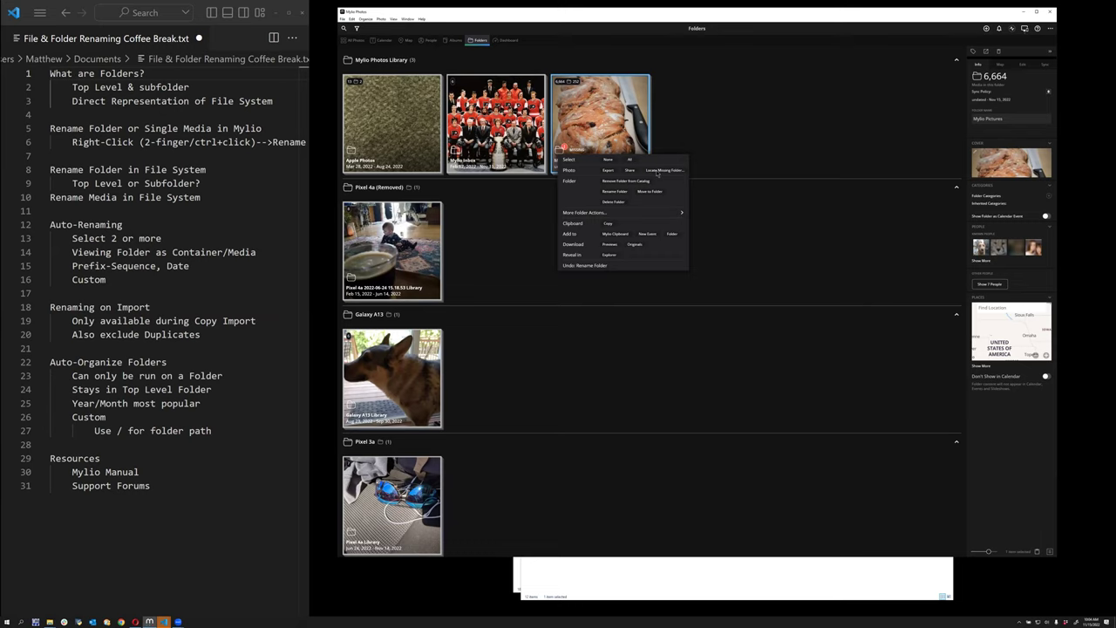
{"action": "left_click", "coordinate": [657, 171]}
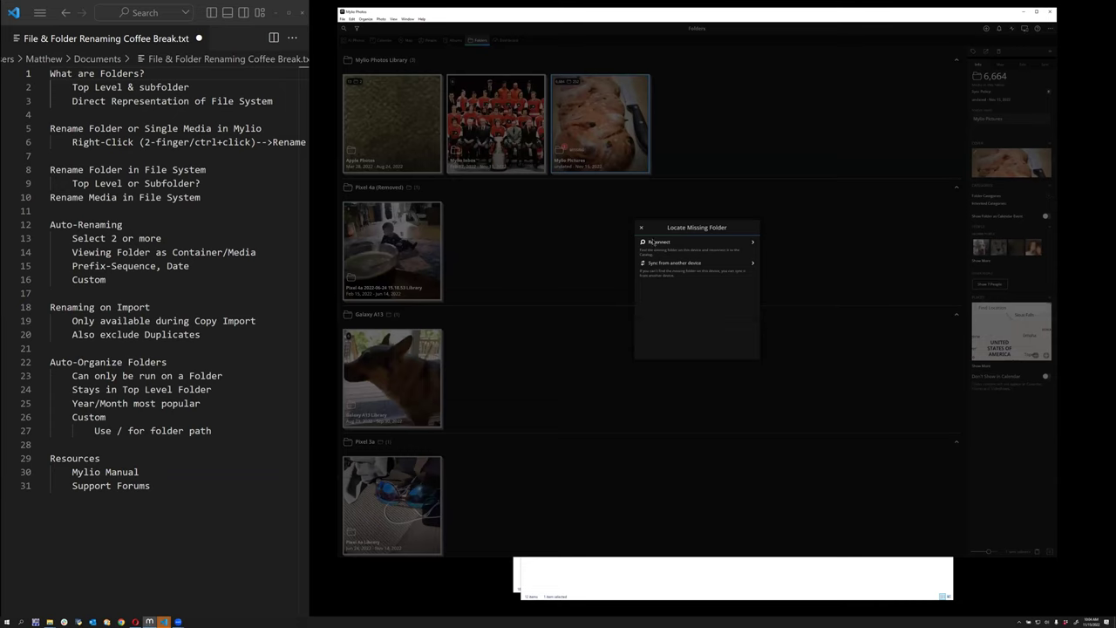
{"action": "left_click", "coordinate": [654, 243]}
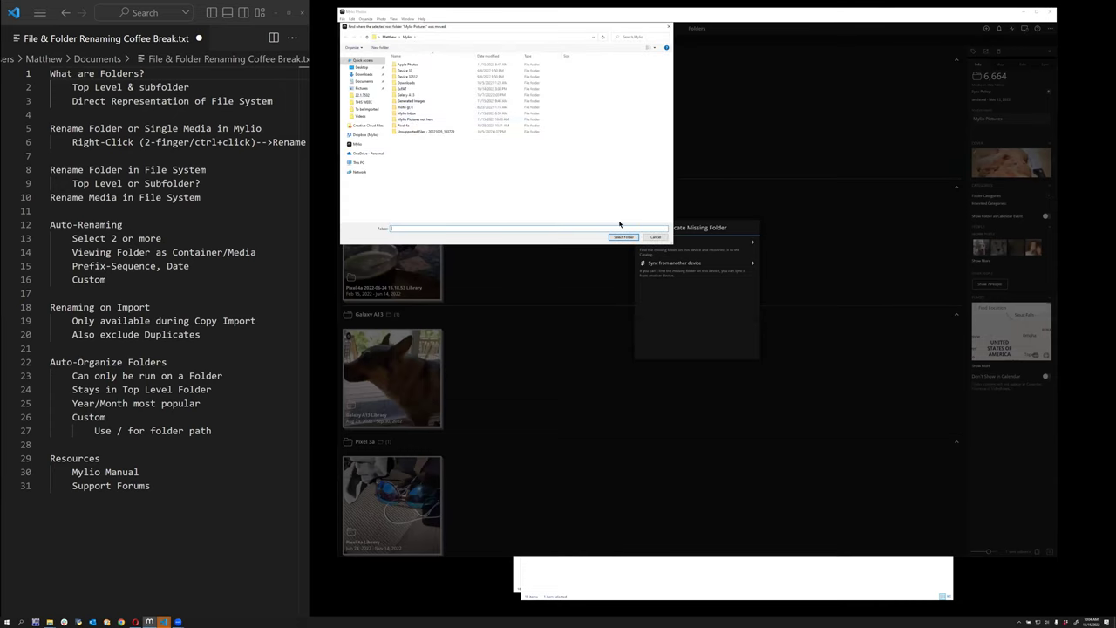
{"action": "left_click", "coordinate": [654, 237]}
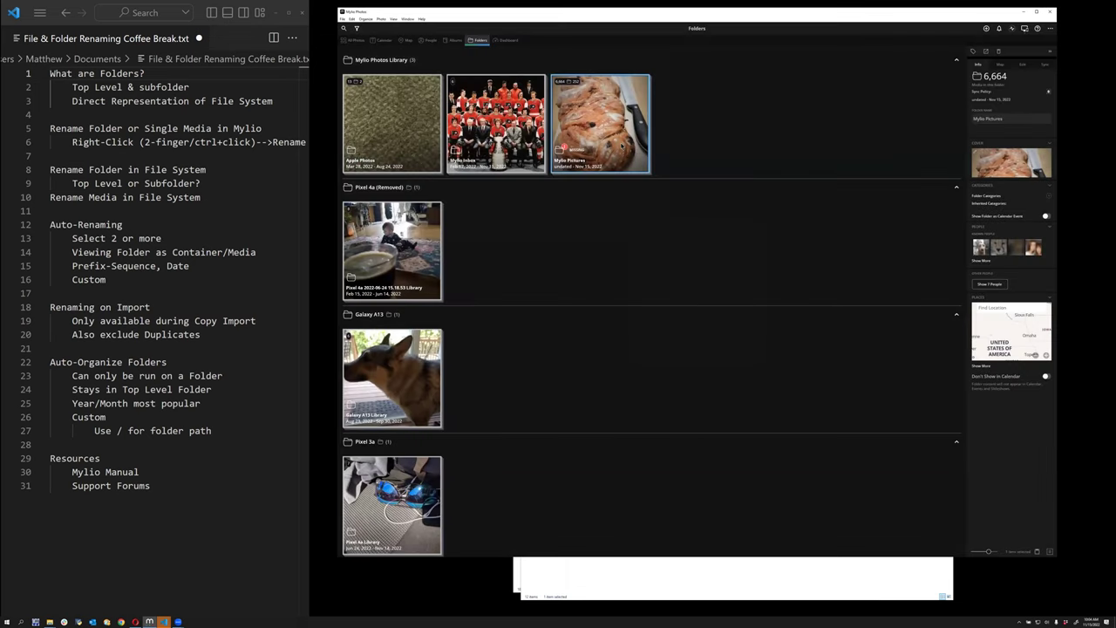
{"action": "right_click", "coordinate": [557, 145]}
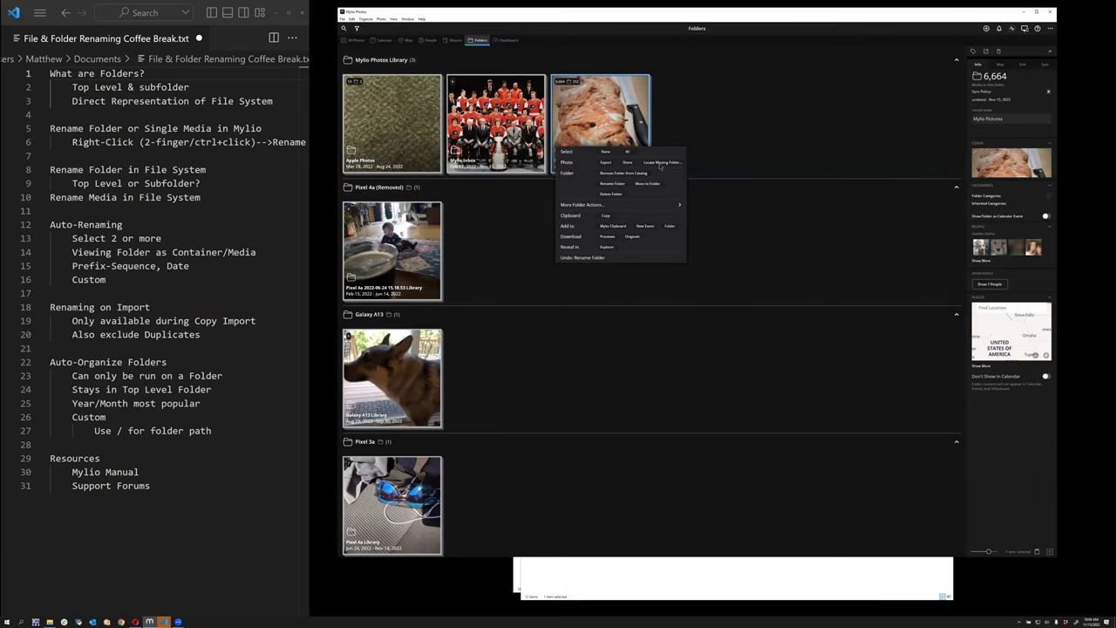
{"action": "left_click", "coordinate": [661, 163]}
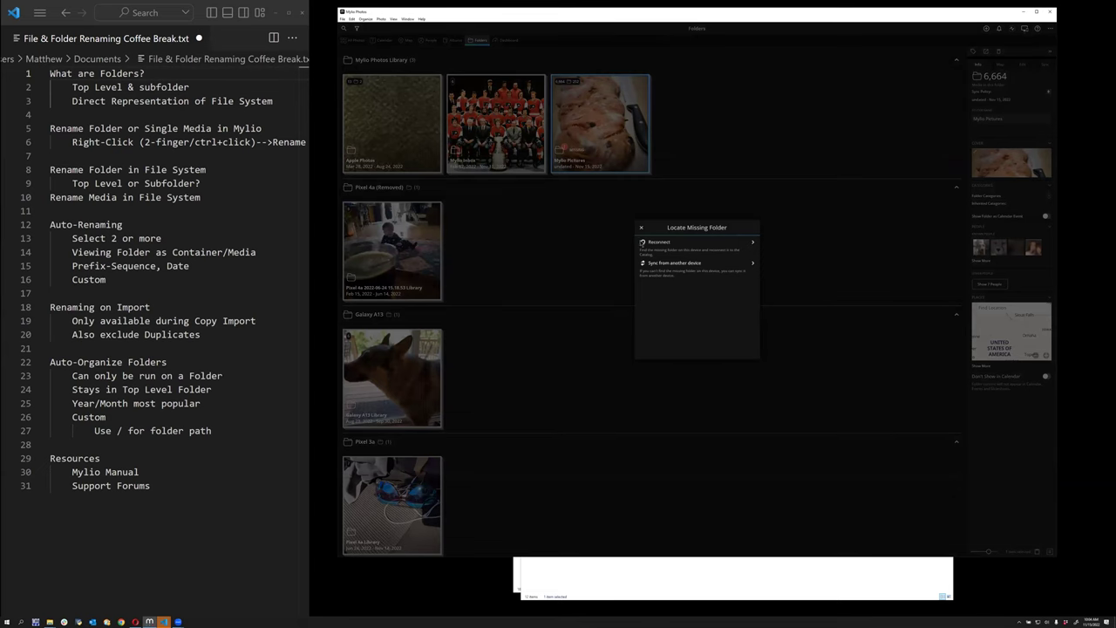
{"action": "left_click", "coordinate": [641, 228]}
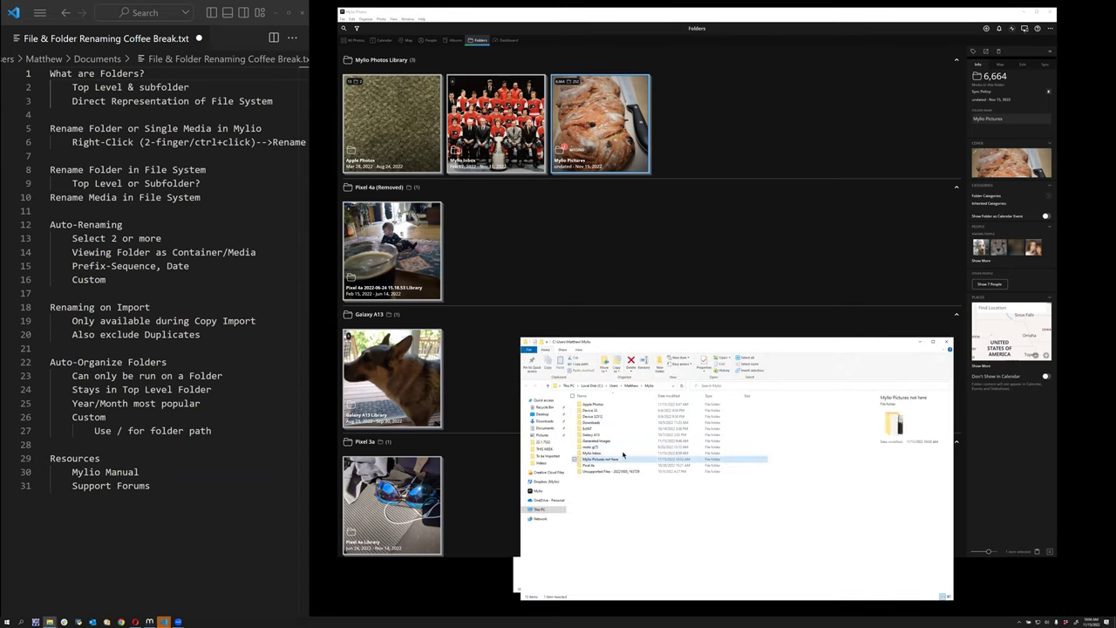
In File Explorer, rename 'Mylio Pictures not here' back to Mylio Pictures
{"action": "key", "text": "F2"}
{"action": "key", "text": "End"}
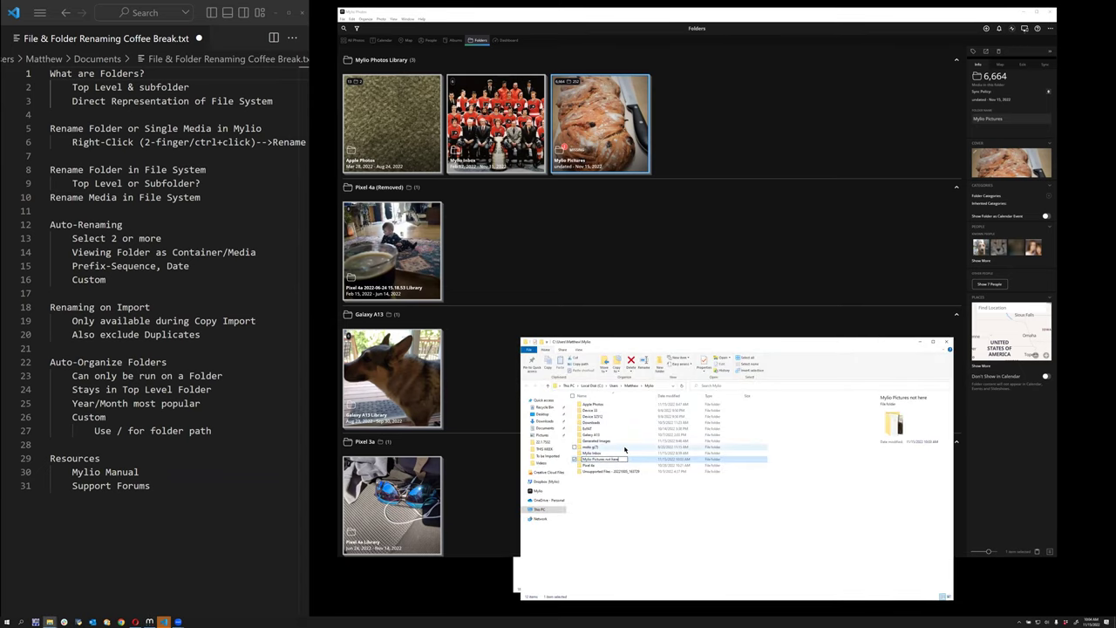
{"action": "key", "text": "BackSpace"}
{"action": "key", "text": "BackSpace"}
{"action": "key", "text": "BackSpace"}
{"action": "key", "text": "Return"}
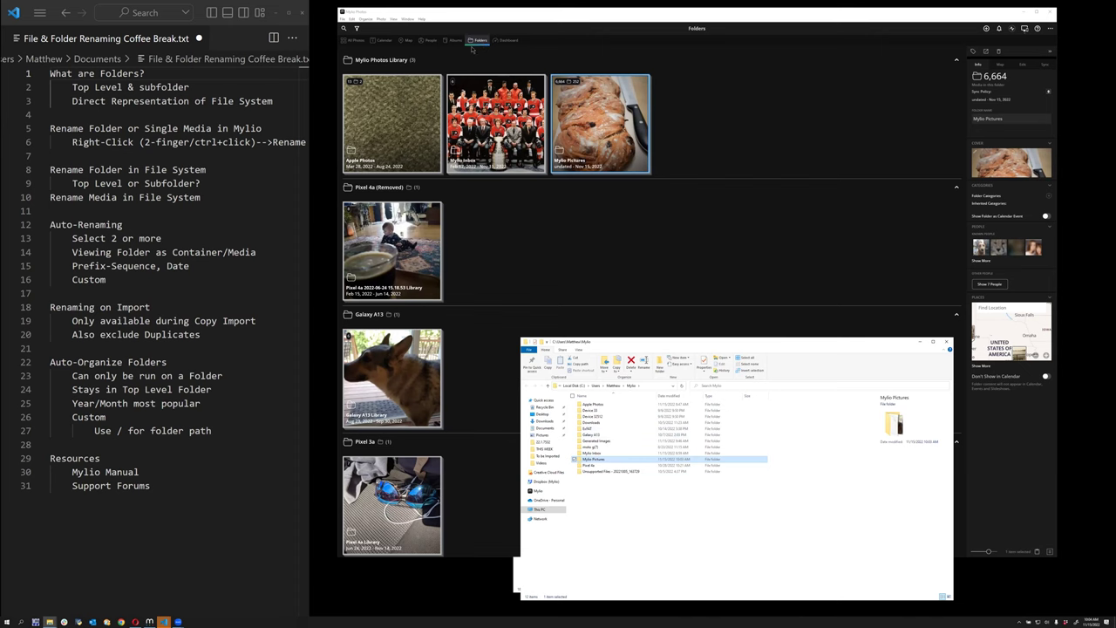
Open Mylio Pictures and then its Skipped subfolder in Mylio Photos
{"action": "left_click", "coordinate": [357, 52]}
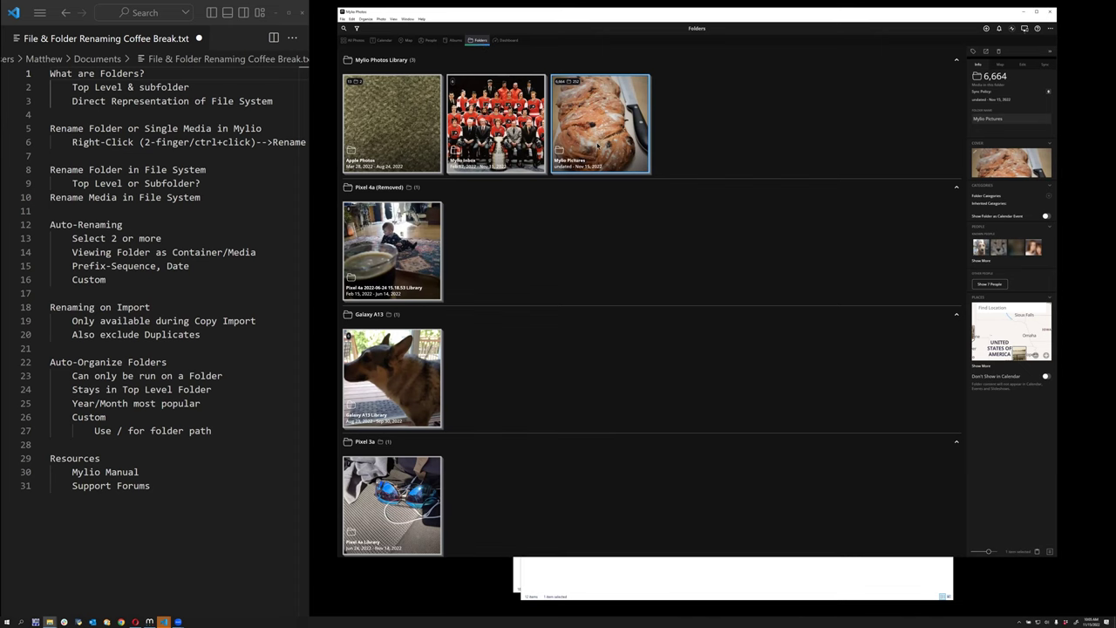
{"action": "left_click", "coordinate": [610, 153]}
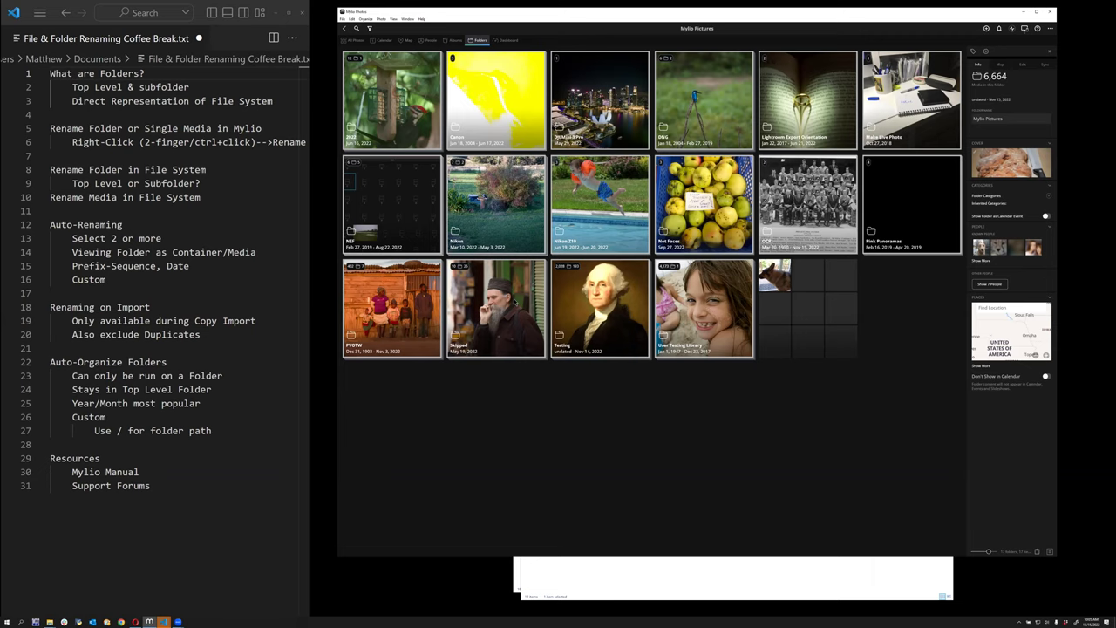
{"action": "left_click", "coordinate": [153, 228]}
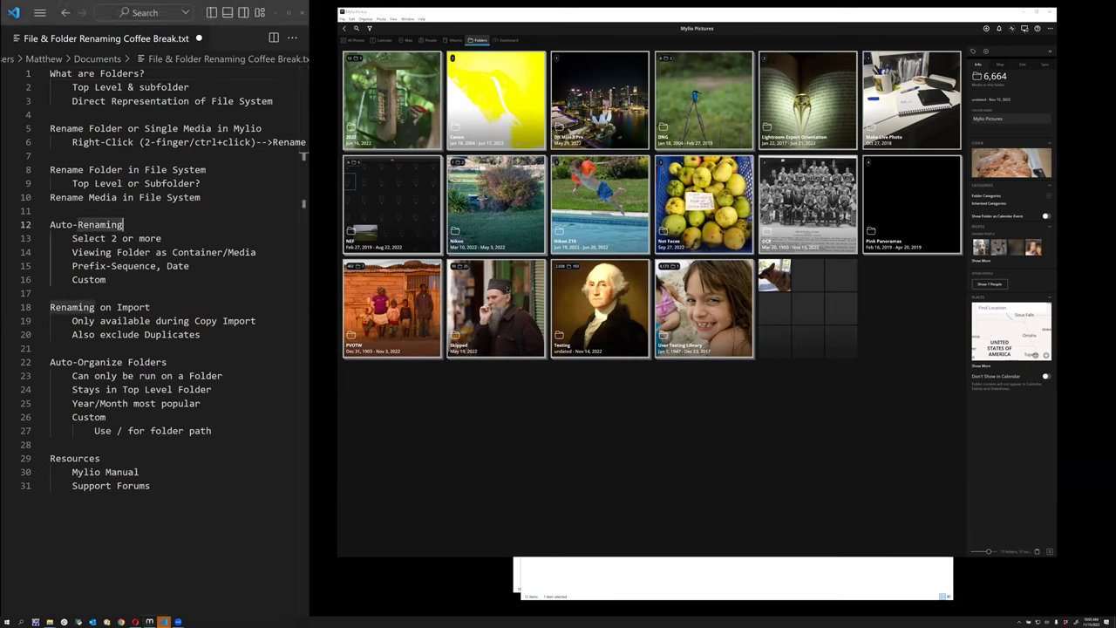
{"action": "left_click", "coordinate": [502, 289]}
{"action": "double_click", "coordinate": [508, 290]}
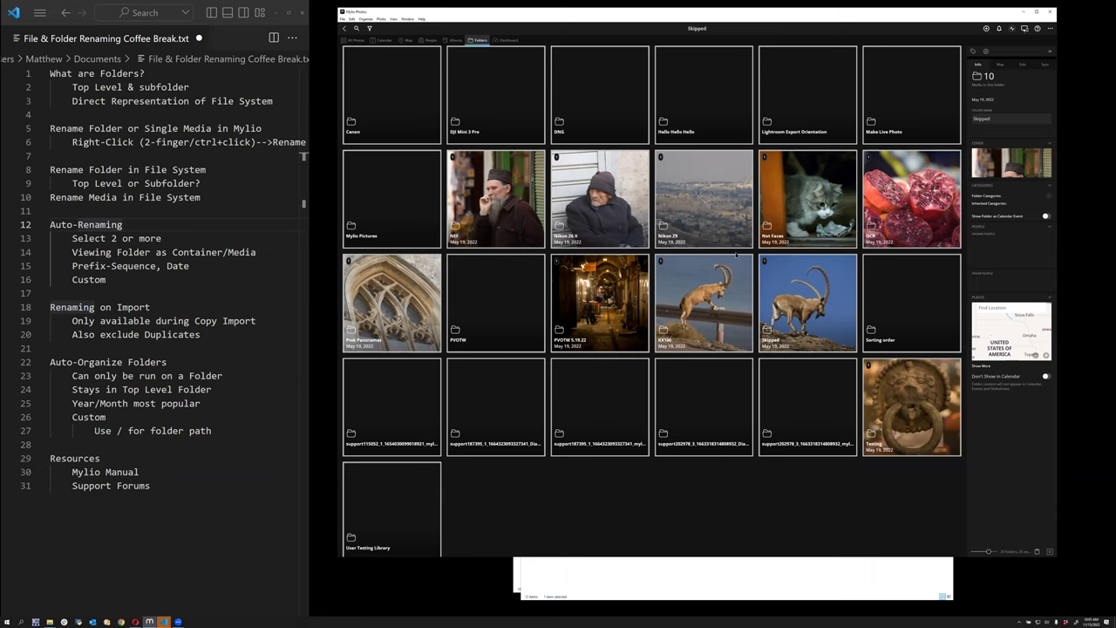
Toggle Show media in "Skipped" to display its photos, then select all ten
{"action": "left_click", "coordinate": [1051, 30]}
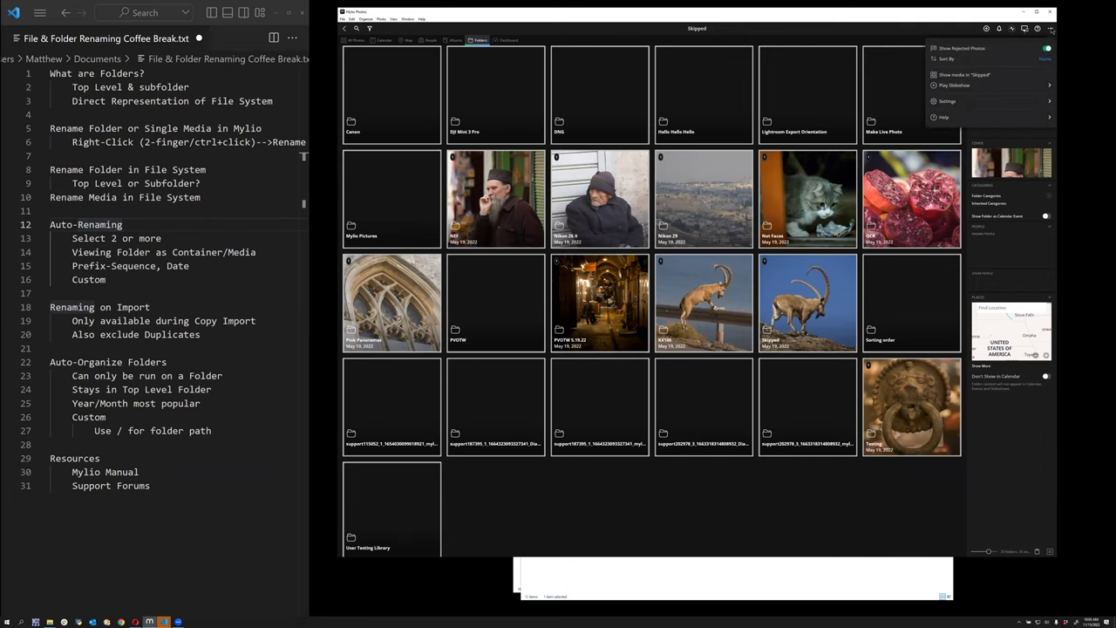
{"action": "left_click", "coordinate": [1000, 77]}
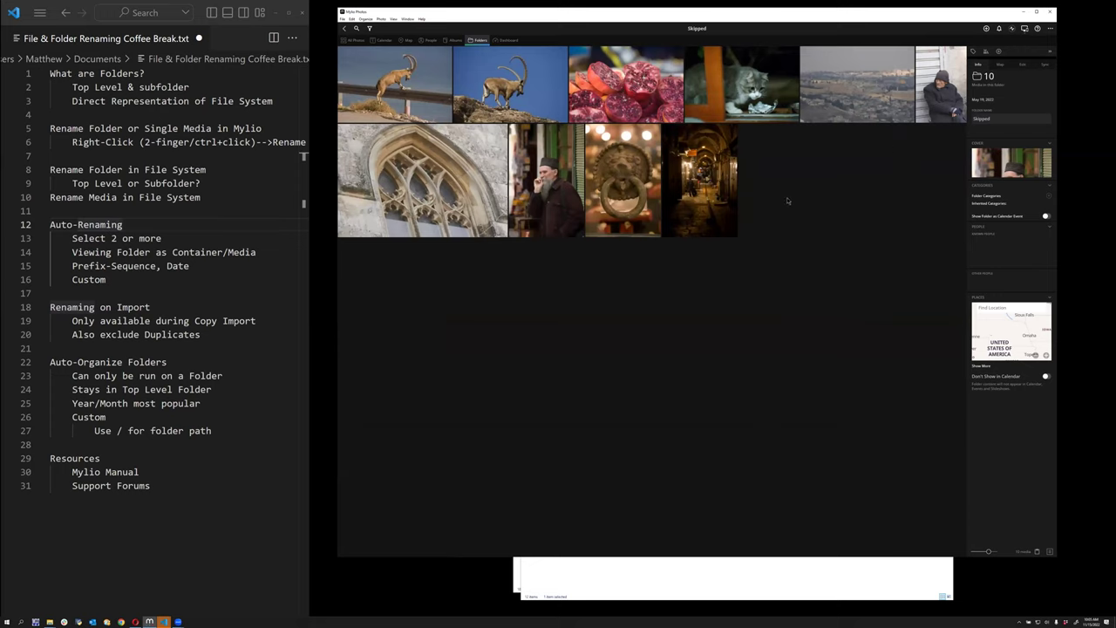
{"action": "left_click", "coordinate": [1051, 29]}
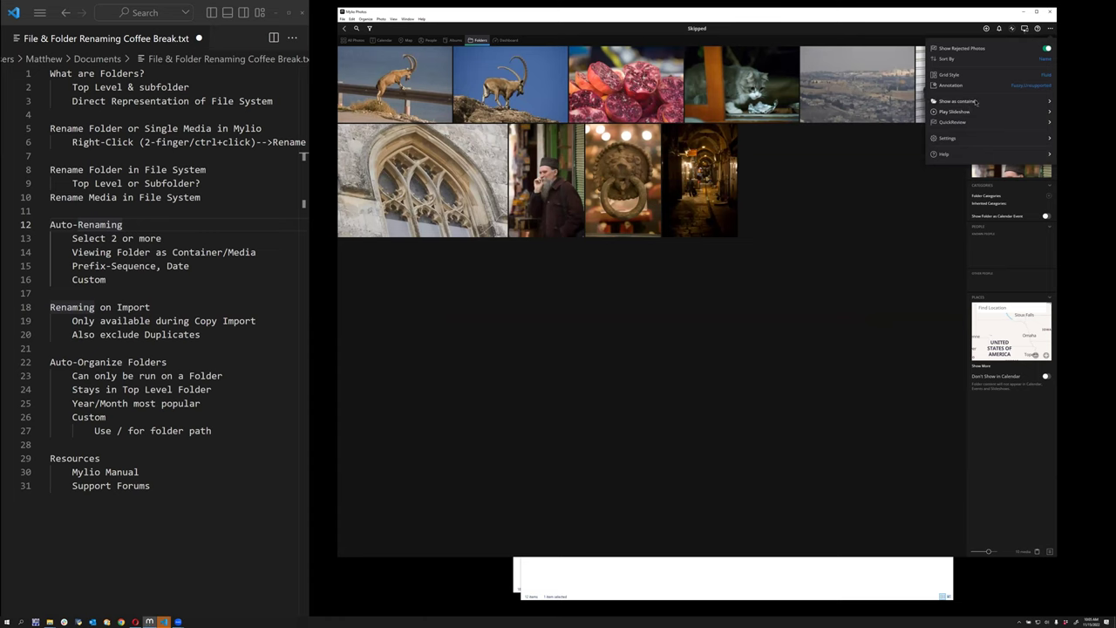
{"action": "left_click", "coordinate": [974, 102]}
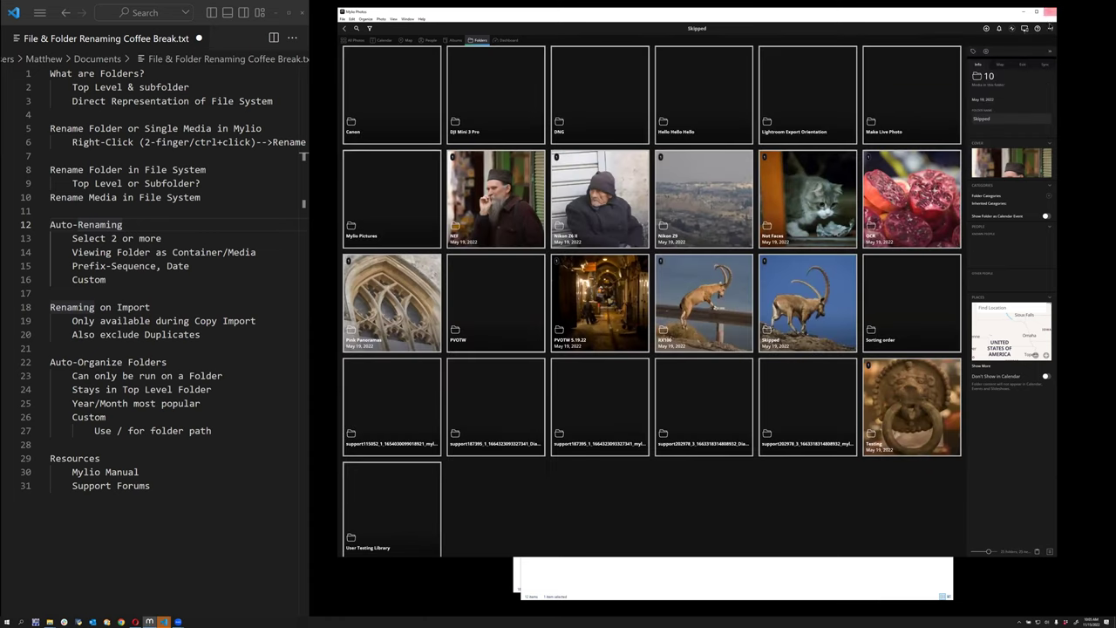
{"action": "left_click", "coordinate": [1051, 29]}
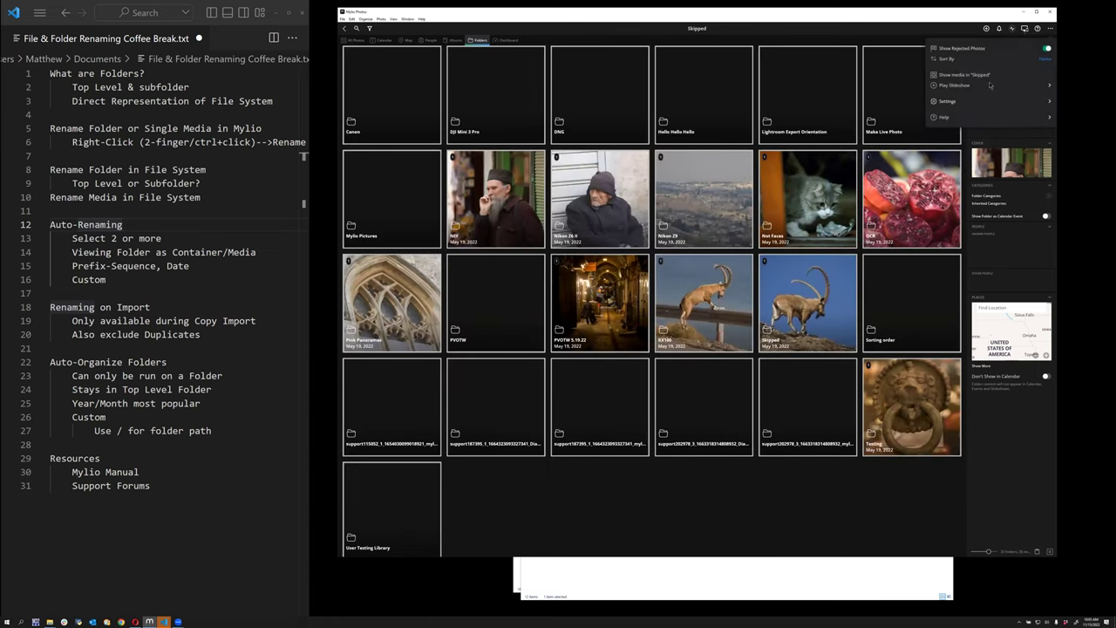
{"action": "left_click", "coordinate": [978, 76]}
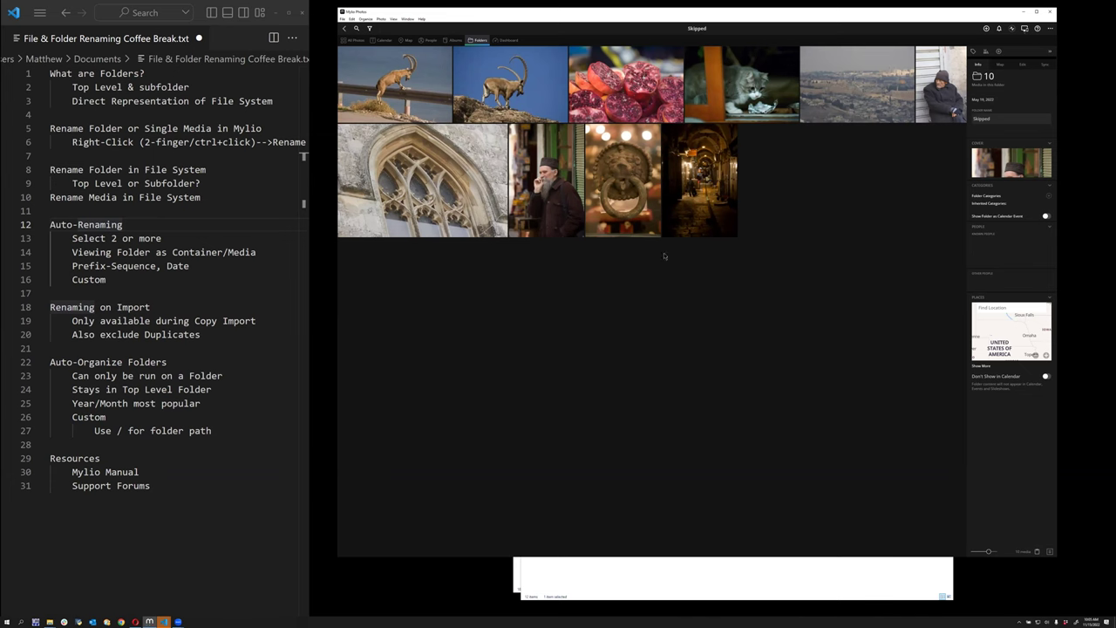
{"action": "key", "text": "ctrl+a"}
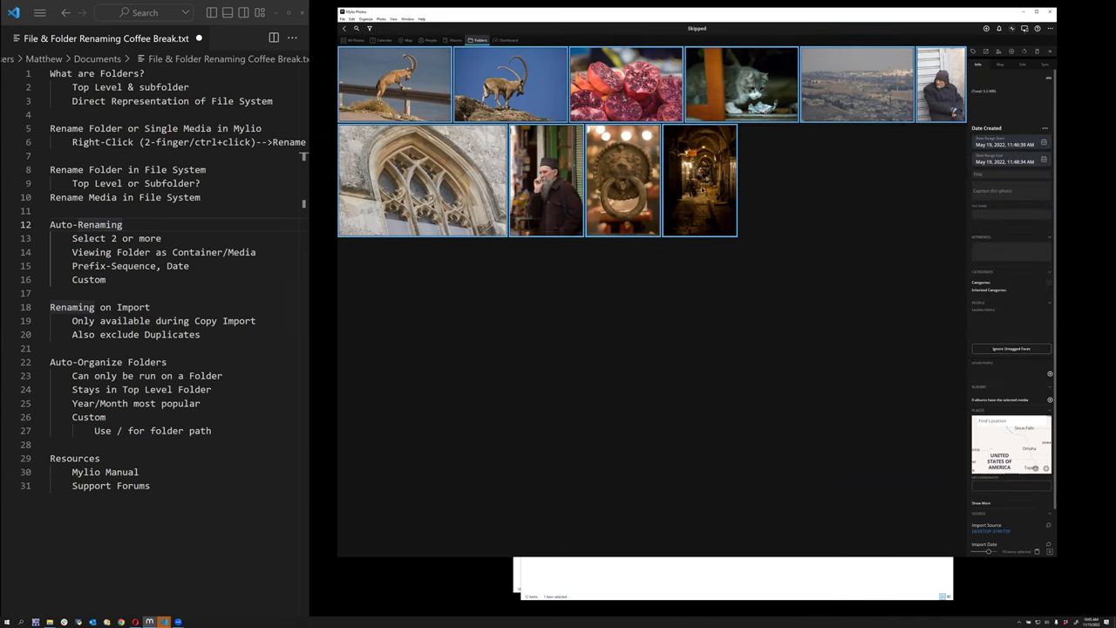
Open Rename Files for the selected photos and preview the Prefix-Sequence preset
{"action": "right_click", "coordinate": [713, 179]}
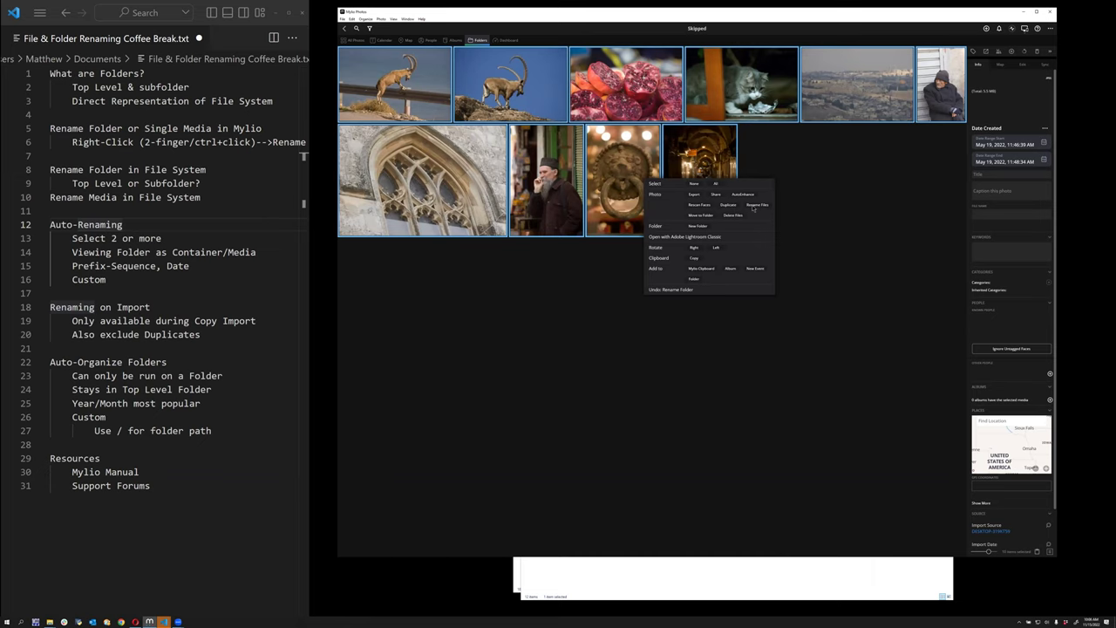
{"action": "left_click", "coordinate": [753, 206]}
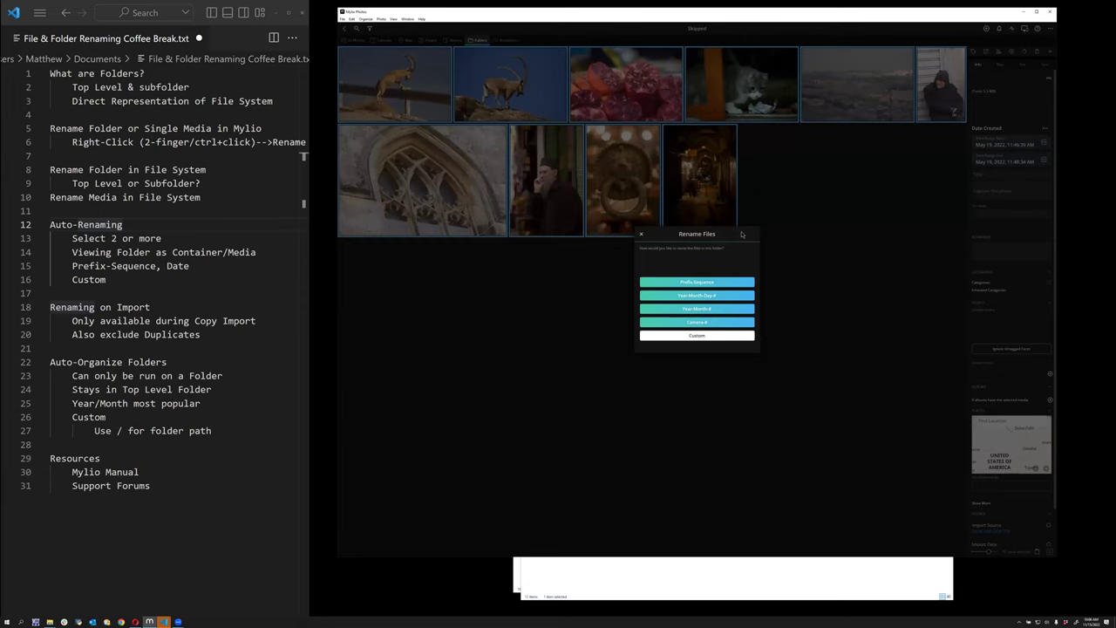
{"action": "left_click", "coordinate": [705, 282]}
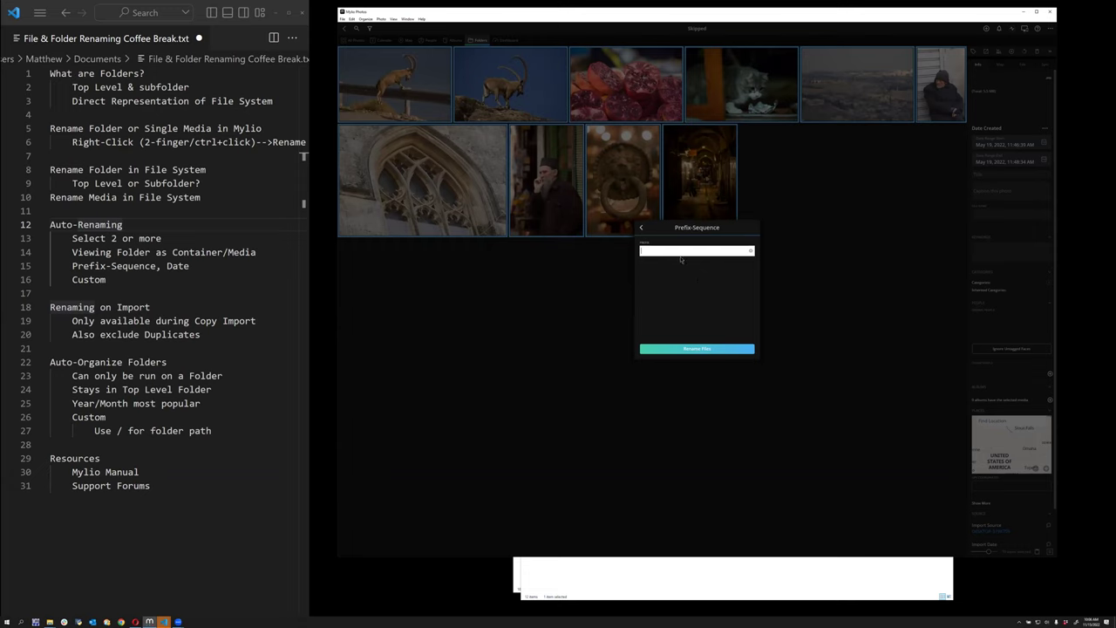
{"action": "left_click", "coordinate": [642, 229]}
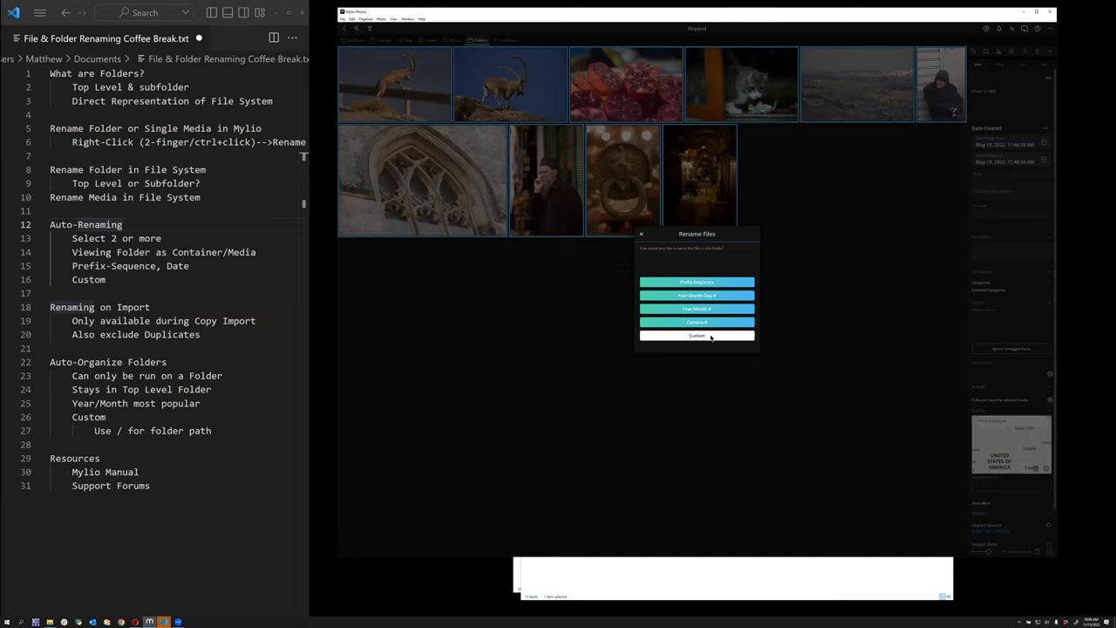
Open the Custom naming option and scroll through its list of naming tokens
{"action": "left_click", "coordinate": [710, 337]}
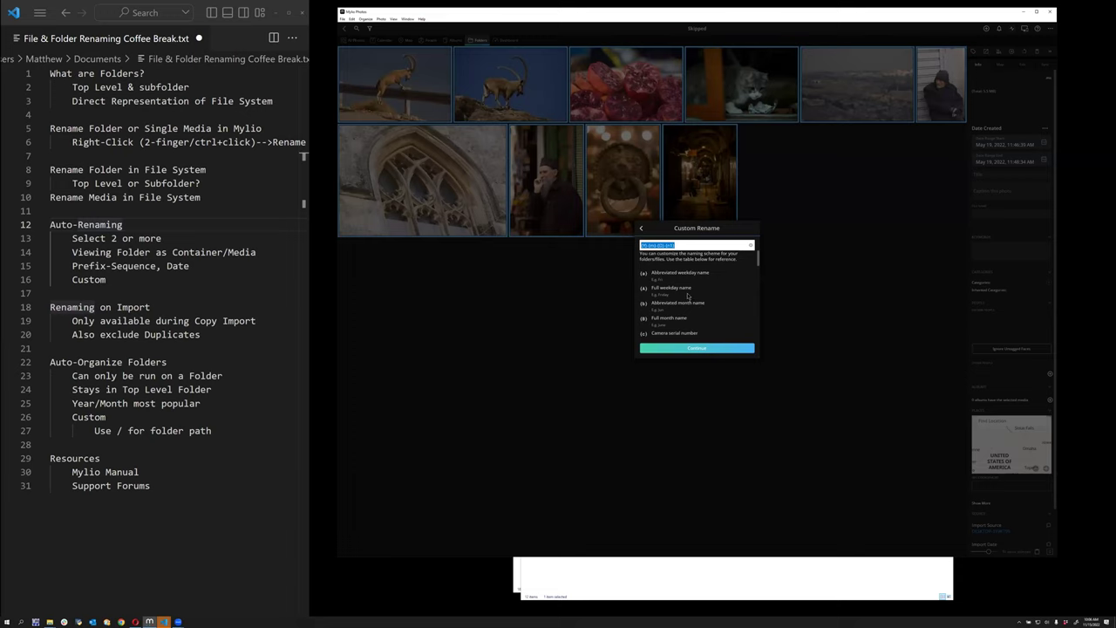
{"action": "scroll", "coordinate": [689, 301], "scroll_direction": "down", "scroll_amount": 1}
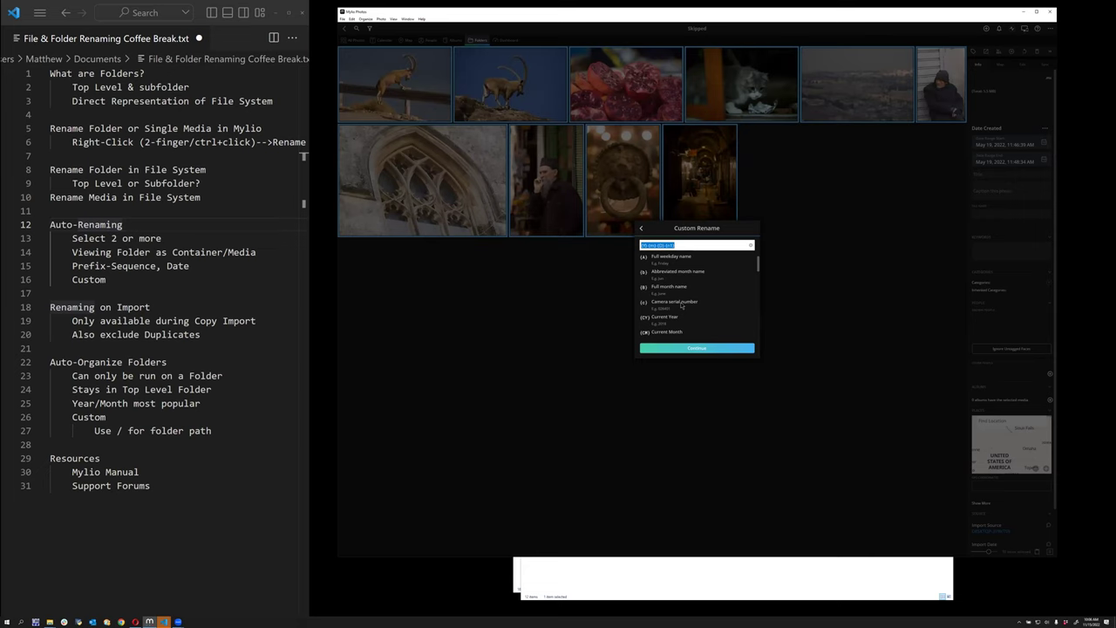
{"action": "scroll", "coordinate": [684, 303], "scroll_direction": "down", "scroll_amount": 4}
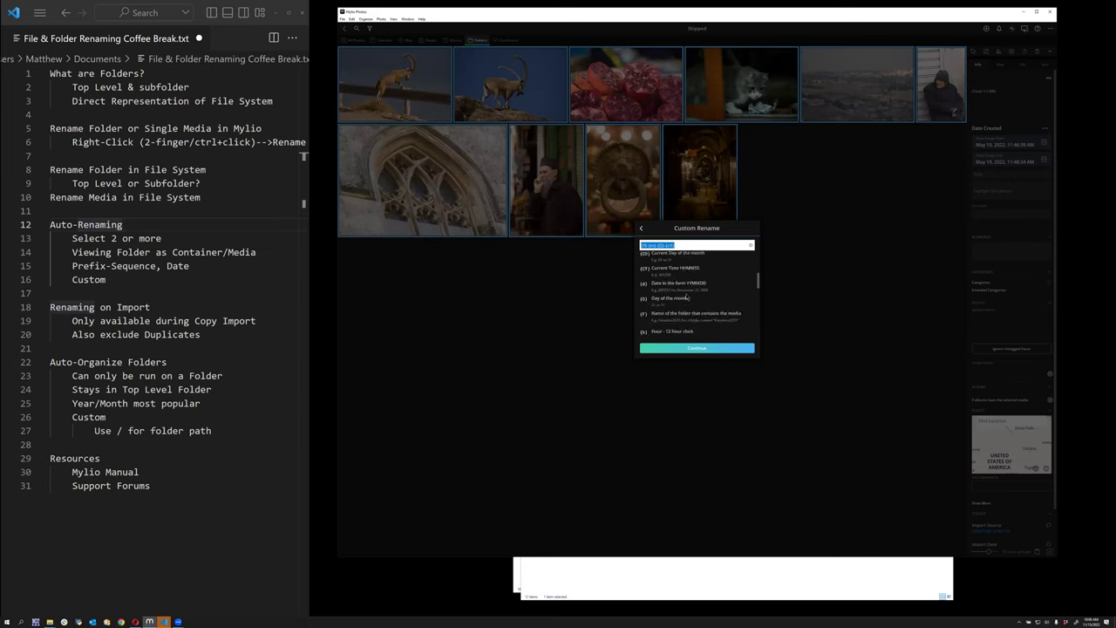
{"action": "scroll", "coordinate": [689, 296], "scroll_direction": "down", "scroll_amount": 2}
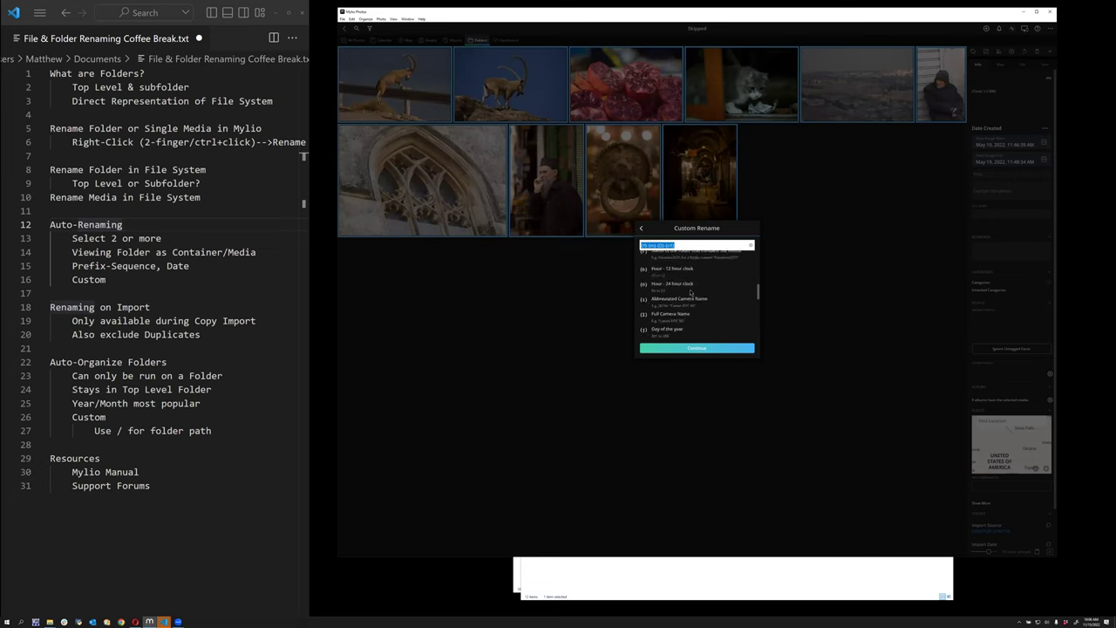
{"action": "scroll", "coordinate": [693, 280], "scroll_direction": "down", "scroll_amount": 1}
{"action": "scroll", "coordinate": [693, 280], "scroll_direction": "down", "scroll_amount": 4}
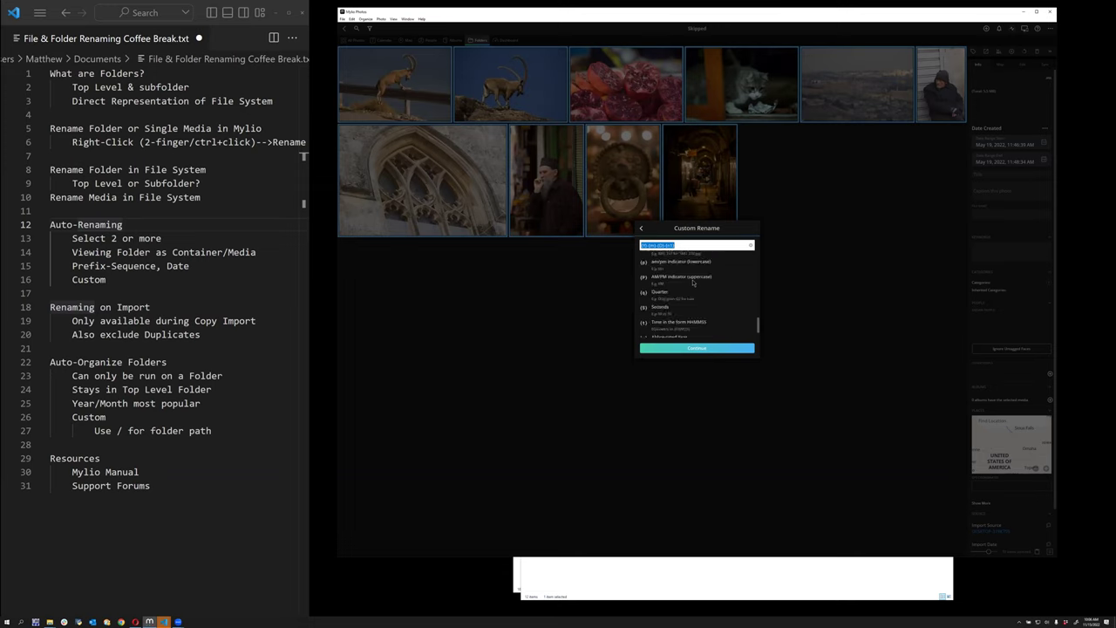
Back in the preset list, choose Year-Month-# and confirm renaming the ten photos
{"action": "left_click", "coordinate": [642, 228]}
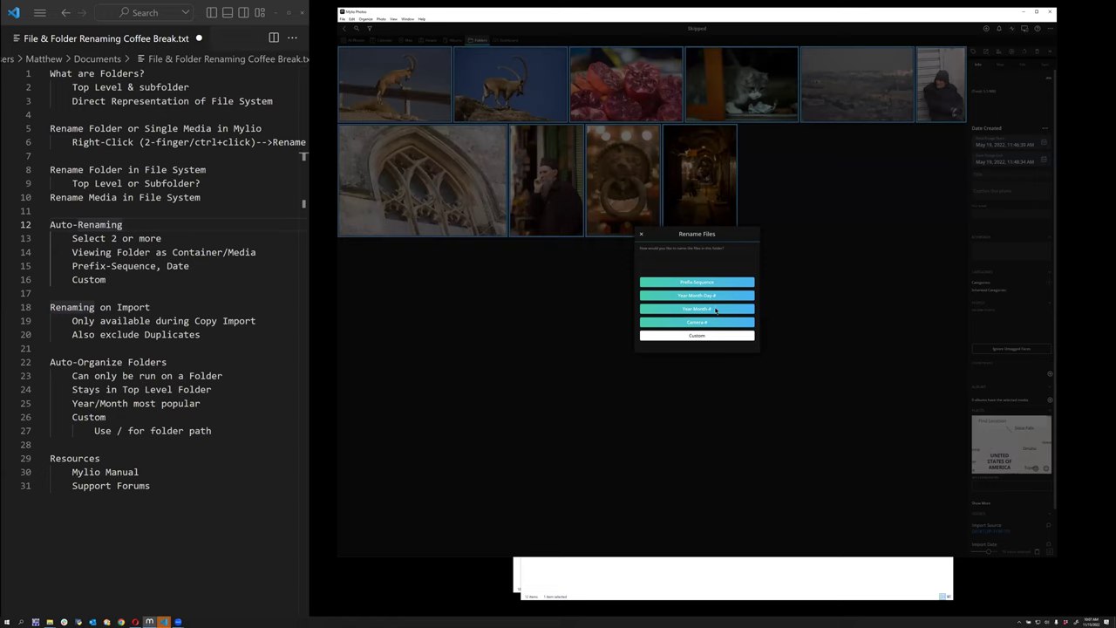
{"action": "left_click", "coordinate": [715, 309]}
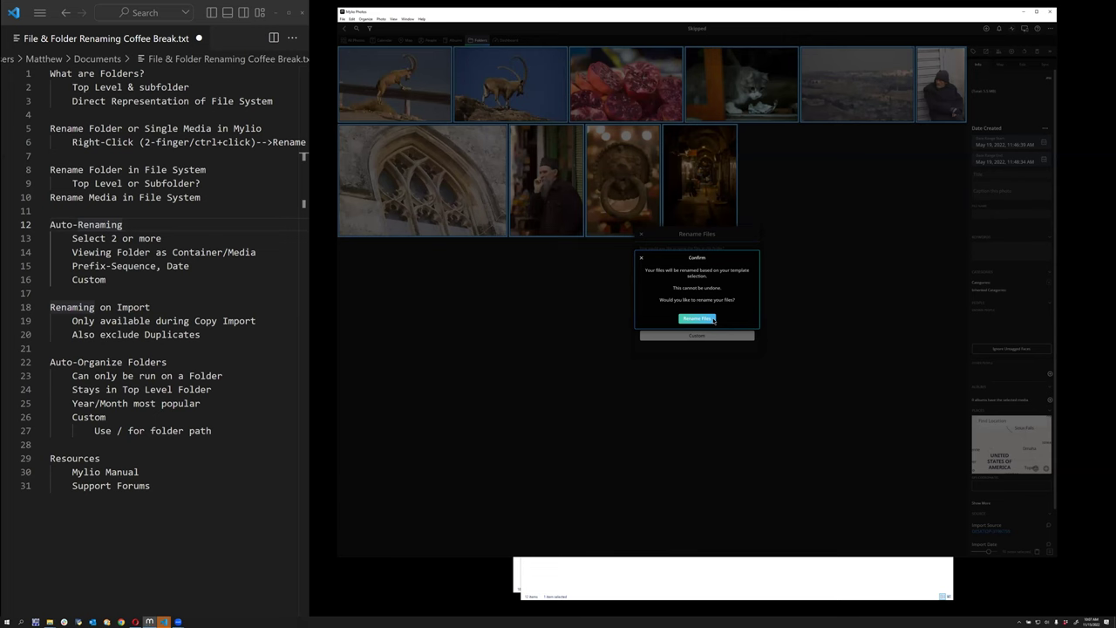
{"action": "left_click", "coordinate": [711, 319]}
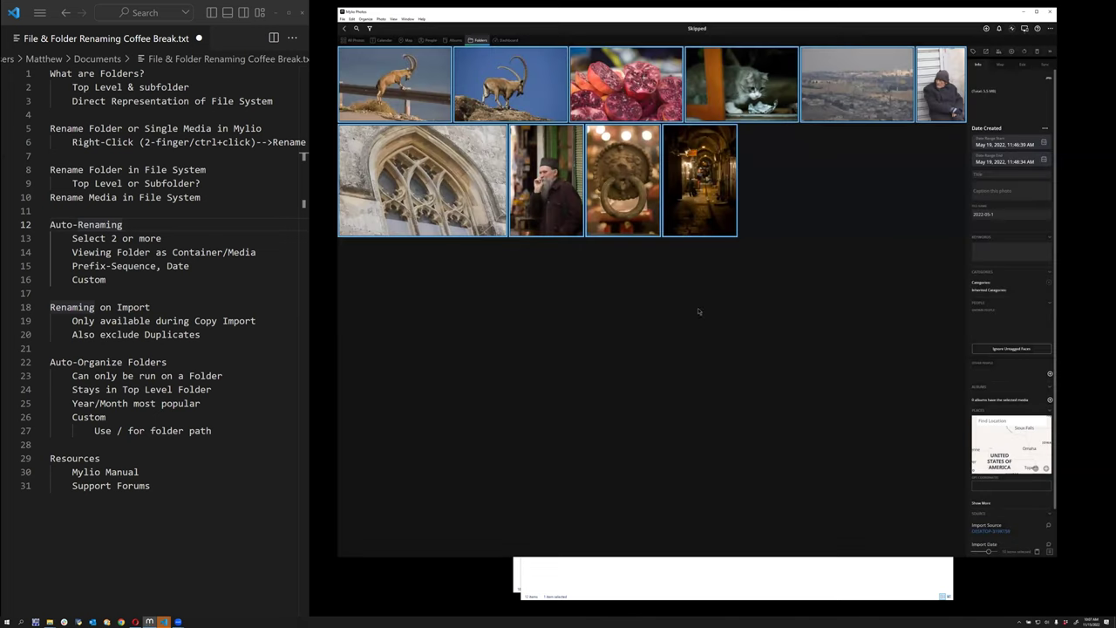
{"action": "left_click", "coordinate": [766, 188]}
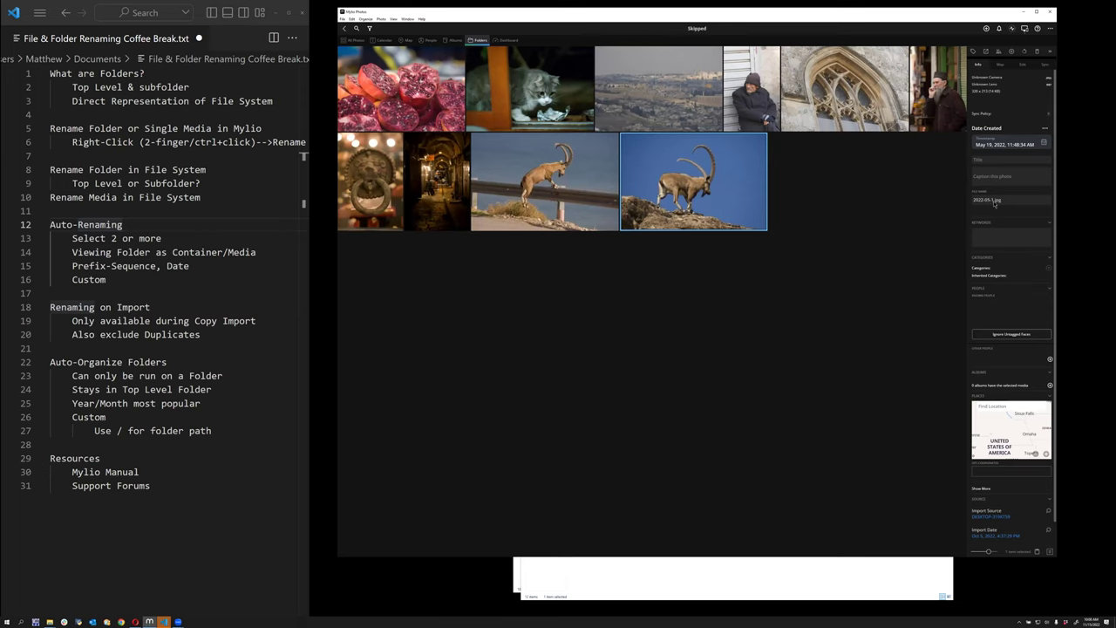
{"action": "key", "text": "Left"}
{"action": "key", "text": "Up"}
{"action": "left_click", "coordinate": [711, 106]}
{"action": "left_click", "coordinate": [766, 111]}
{"action": "left_click", "coordinate": [903, 129]}
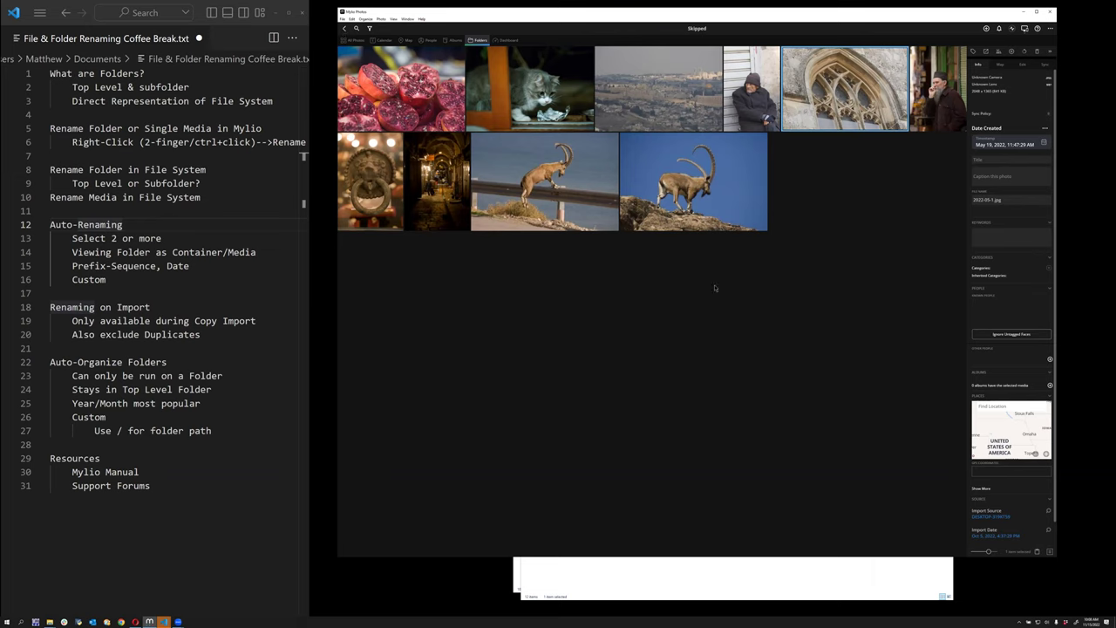
{"action": "key", "text": "Down"}
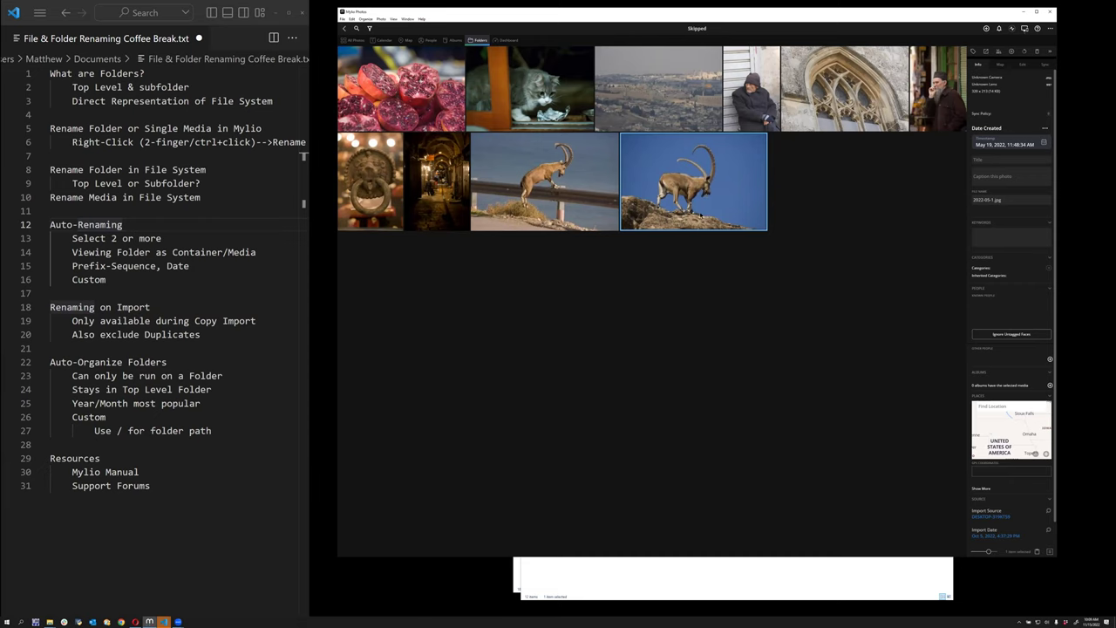
Select the left photo of the ibex standing on the fence
{"action": "left_click", "coordinate": [575, 183]}
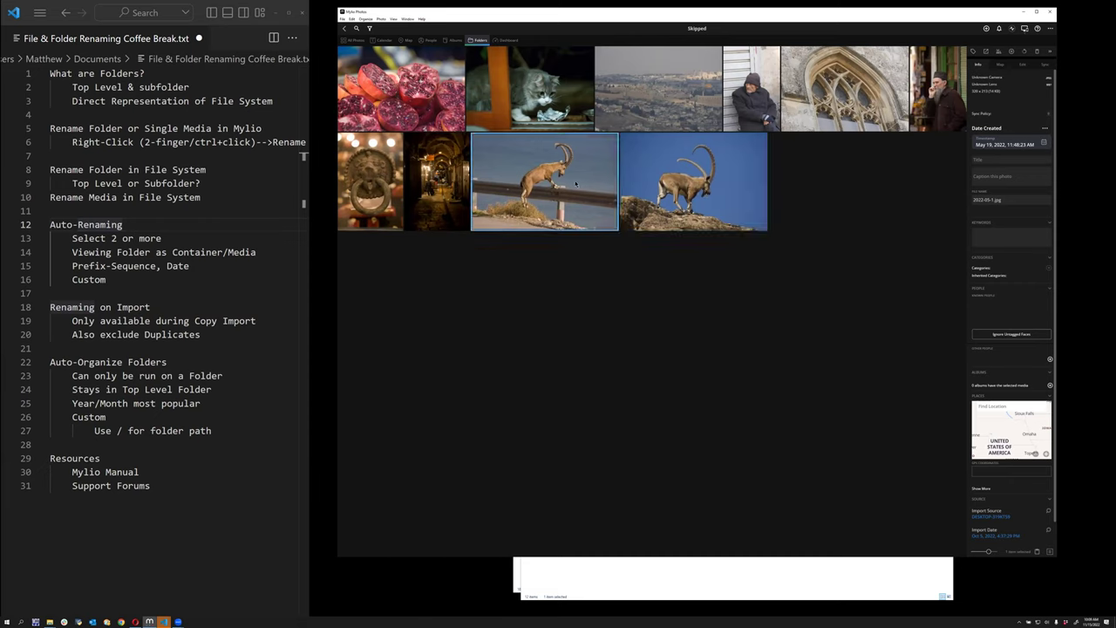
{"action": "left_click", "coordinate": [627, 185], "text": "shift"}
{"action": "right_click", "coordinate": [563, 187]}
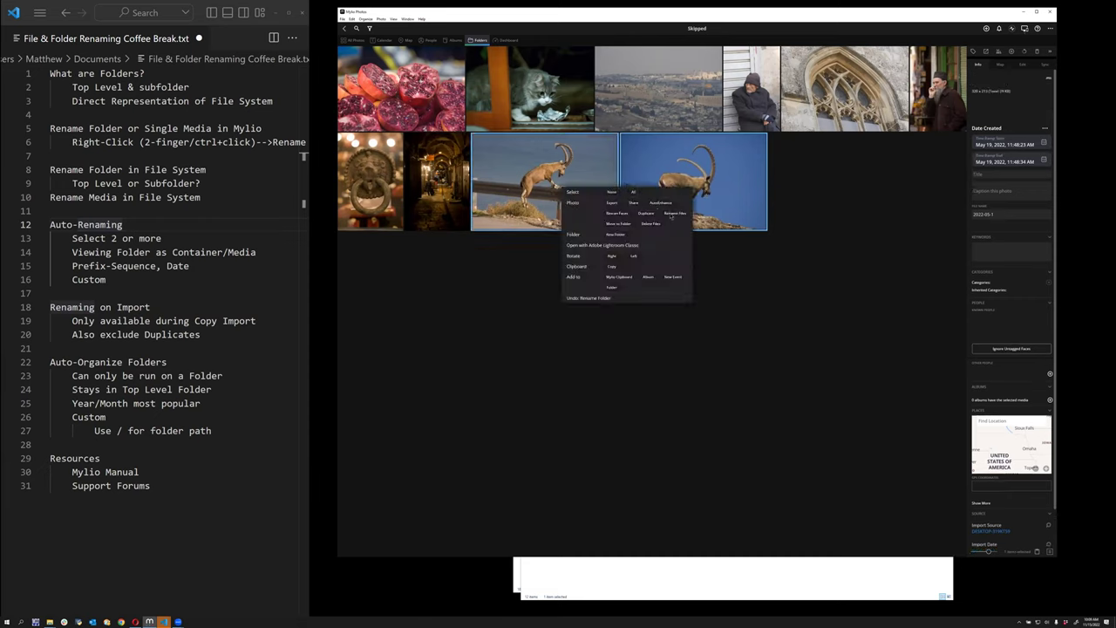
{"action": "left_click", "coordinate": [671, 214]}
{"action": "left_click", "coordinate": [673, 335]}
{"action": "scroll", "coordinate": [670, 298], "scroll_direction": "down", "scroll_amount": 5}
{"action": "scroll", "coordinate": [671, 297], "scroll_direction": "down", "scroll_amount": 2}
{"action": "scroll", "coordinate": [670, 297], "scroll_direction": "down", "scroll_amount": 4}
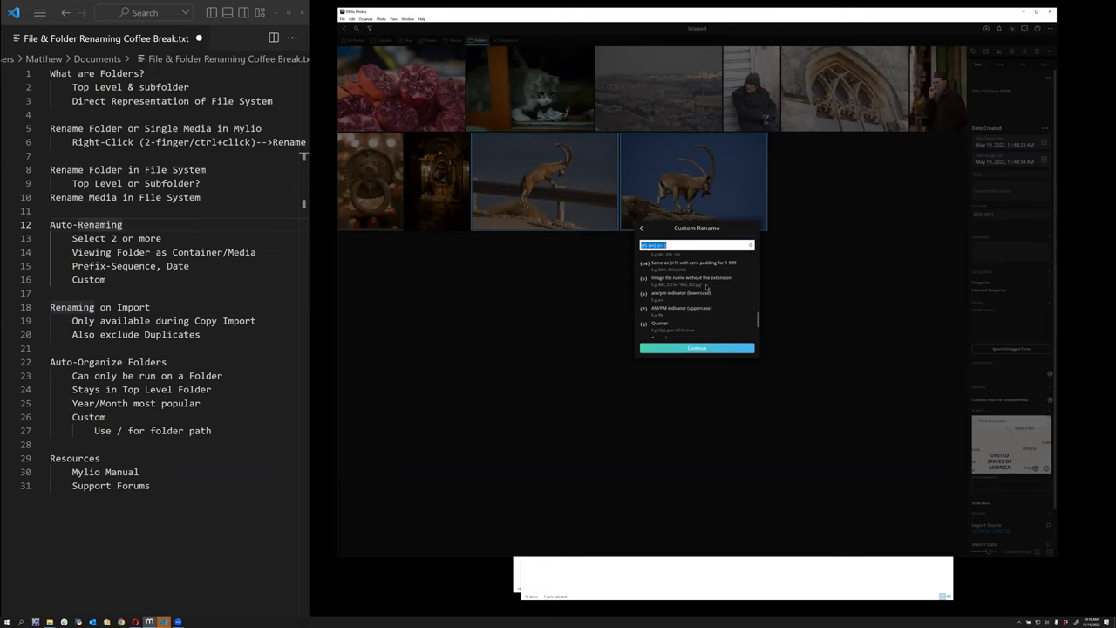
{"action": "left_click", "coordinate": [641, 228]}
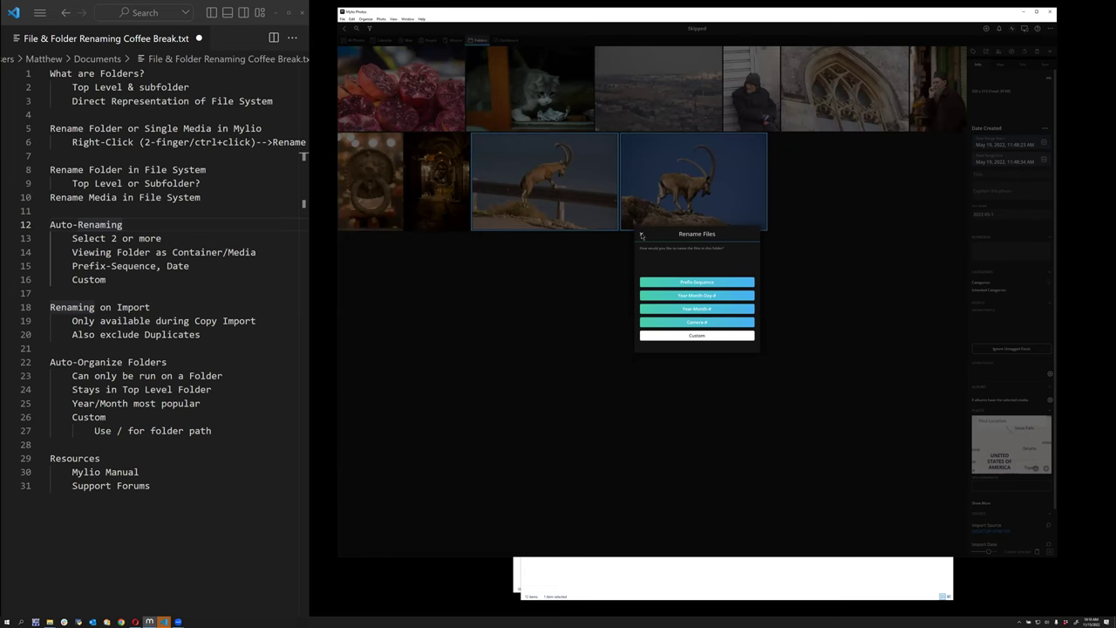
{"action": "left_click", "coordinate": [641, 235]}
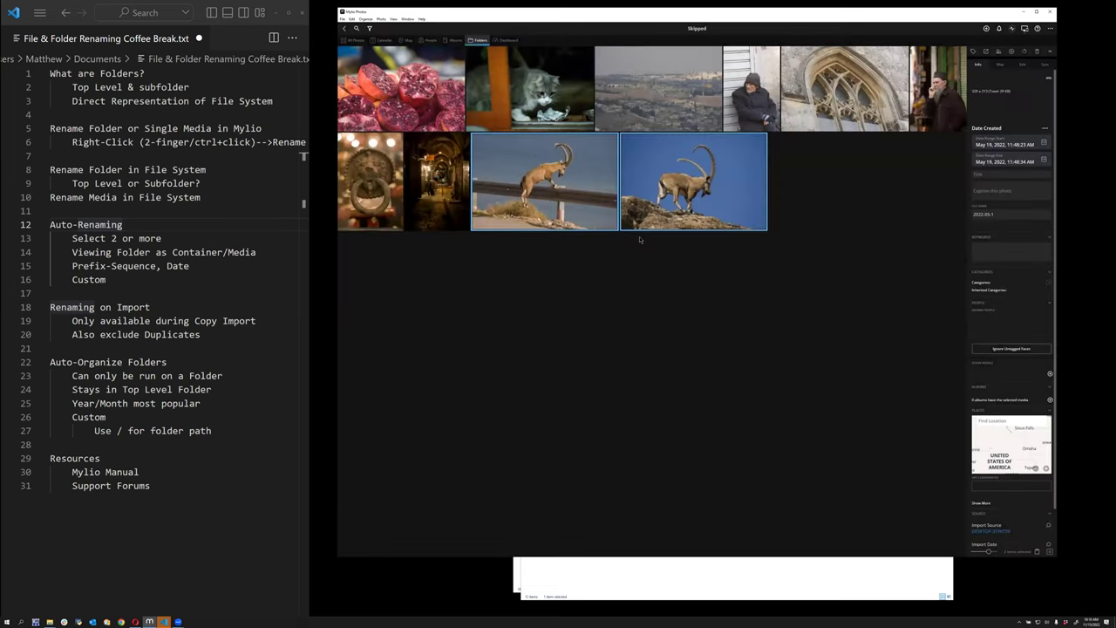
Drag 'caption no title.JPG' and 'title to caption test.JPG' from Pictures\To be Imported onto Mylio's Skipped folder
{"action": "left_click", "coordinate": [725, 583]}
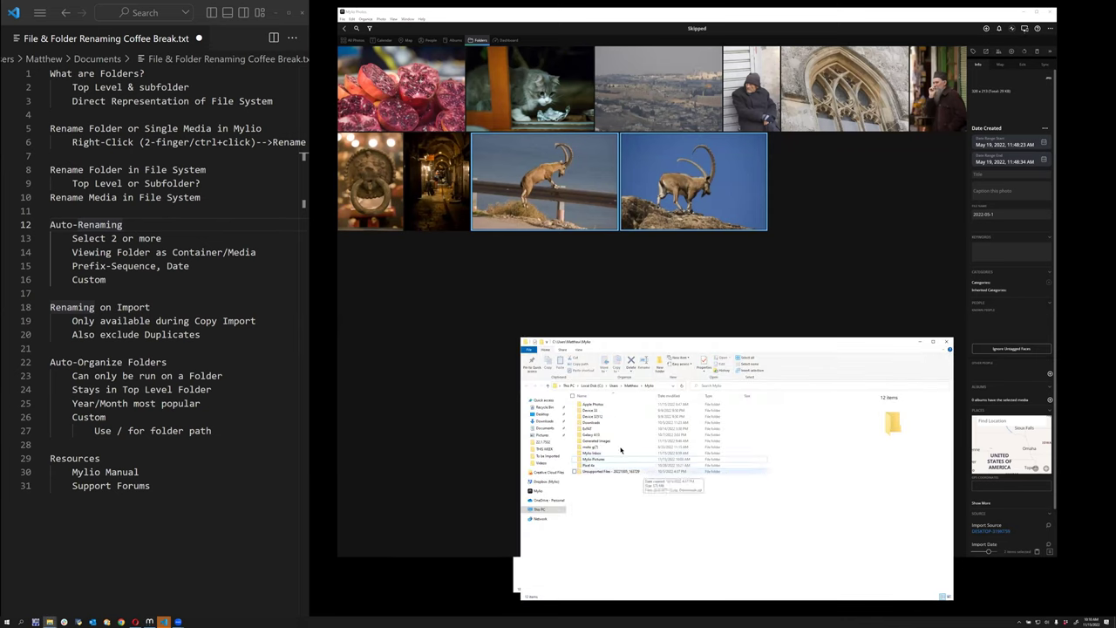
{"action": "left_click", "coordinate": [542, 434]}
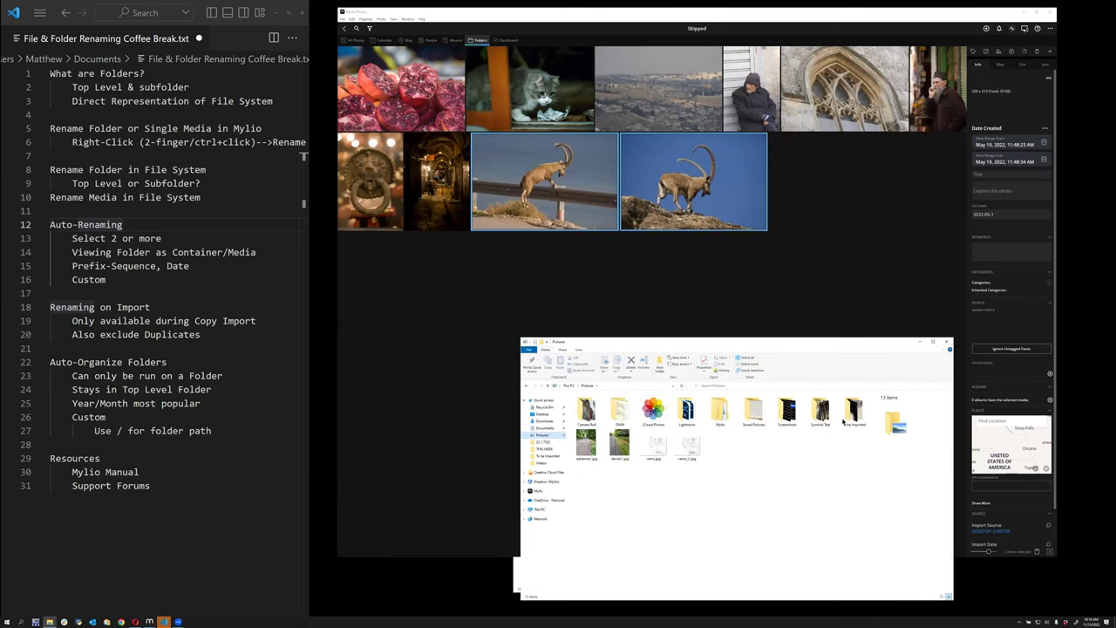
{"action": "double_click", "coordinate": [852, 410]}
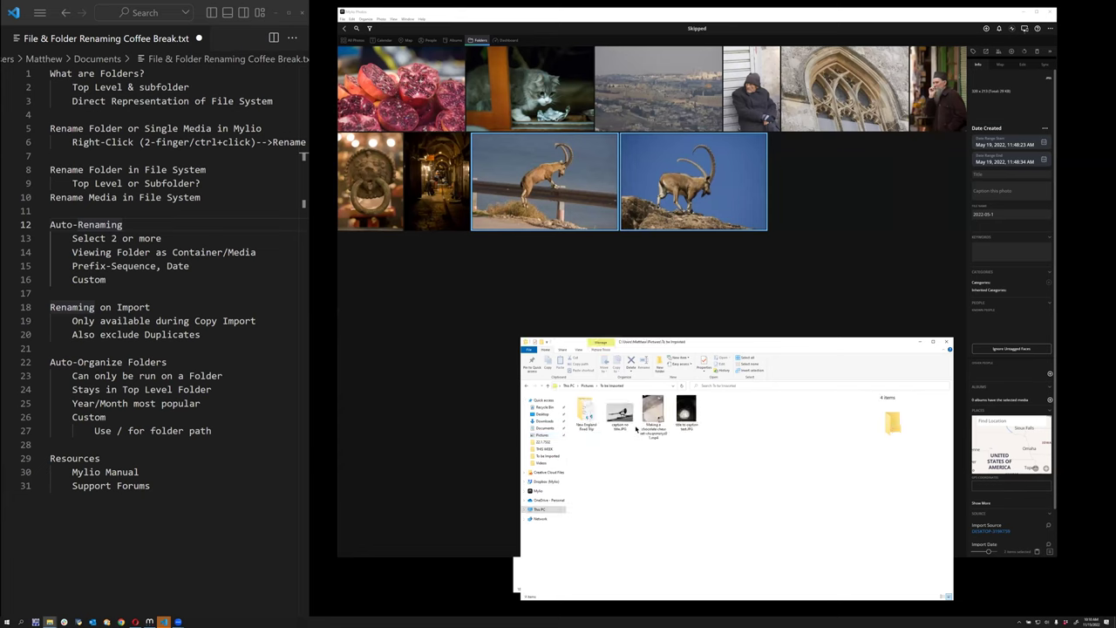
{"action": "left_click", "coordinate": [621, 414]}
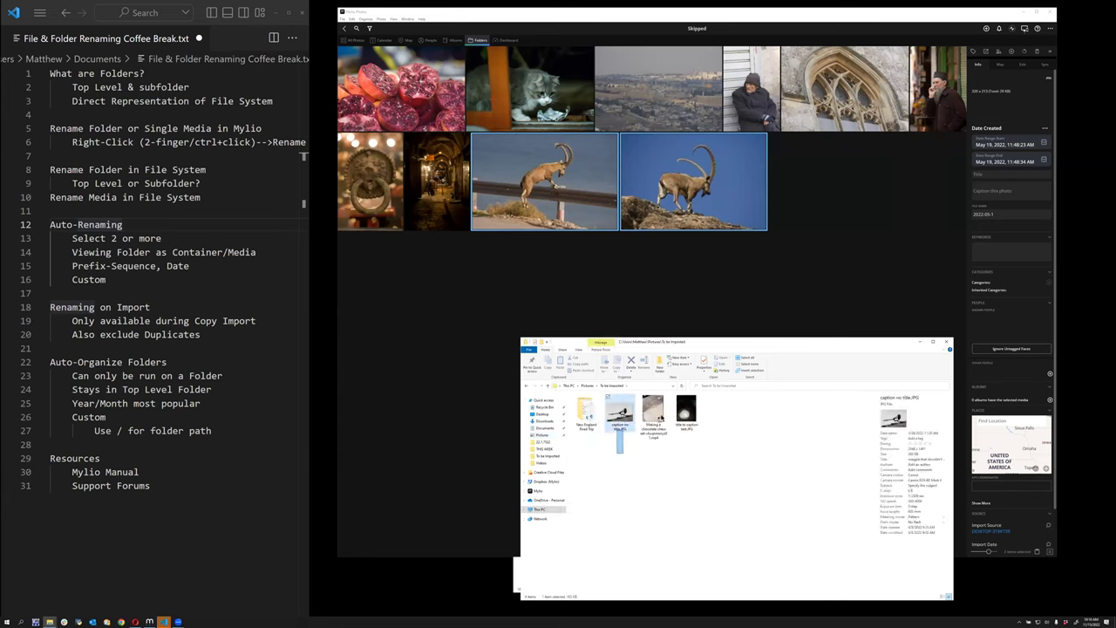
{"action": "left_click", "coordinate": [693, 415], "text": "ctrl"}
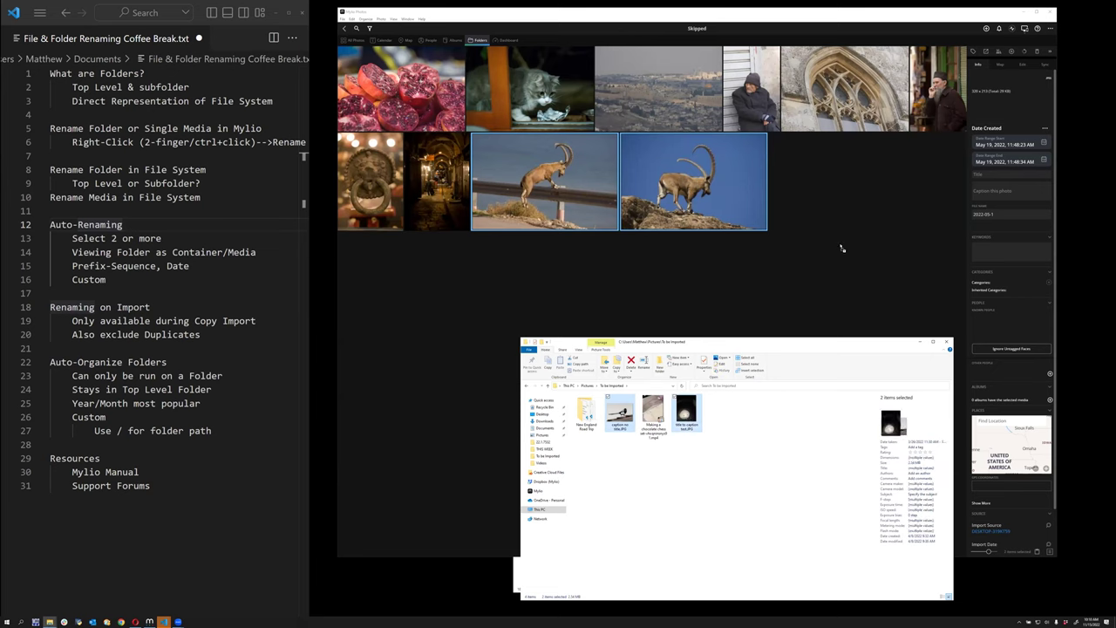
{"action": "left_click_drag", "start_coordinate": [845, 243], "coordinate": [845, 245]}
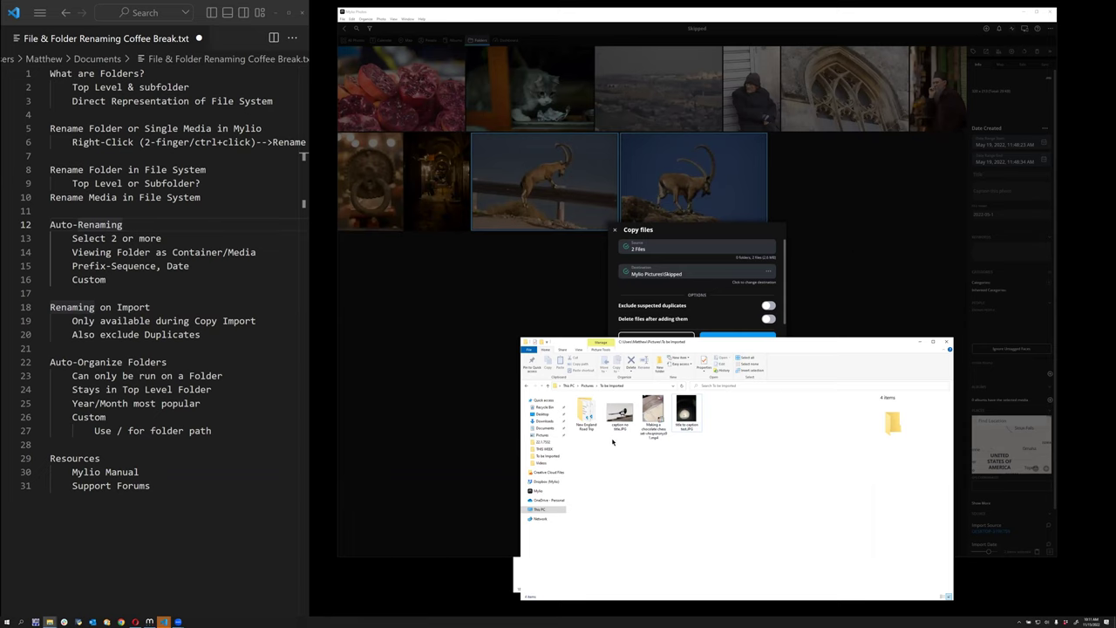
In Copy files, turn on Exclude suspected duplicates and reveal the advanced settings
{"action": "left_click", "coordinate": [743, 231]}
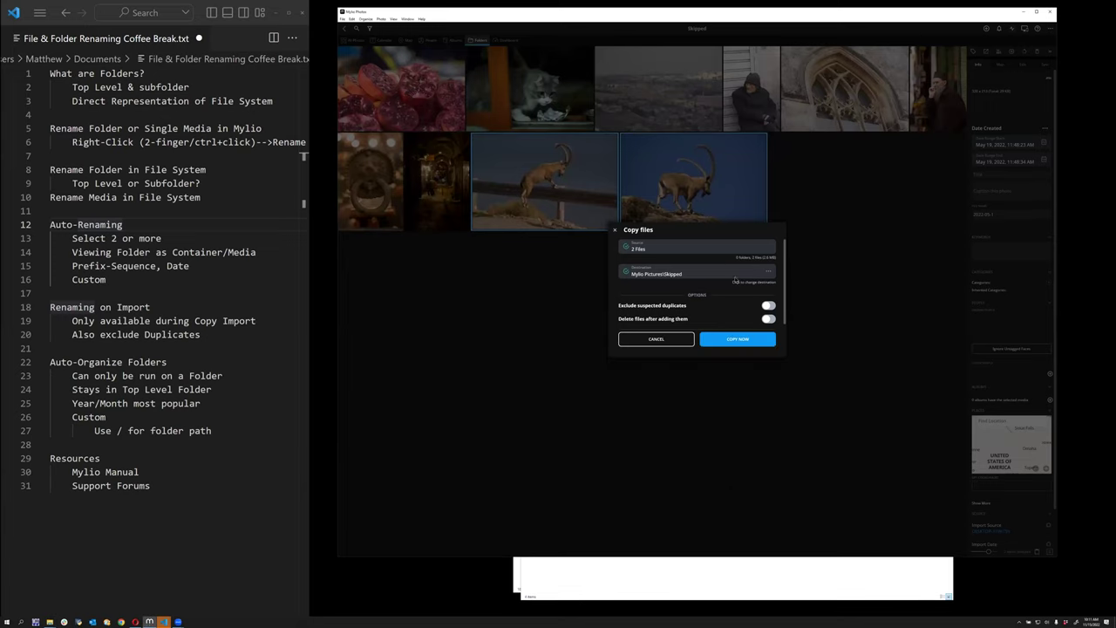
{"action": "scroll", "coordinate": [742, 281], "scroll_direction": "down", "scroll_amount": 1}
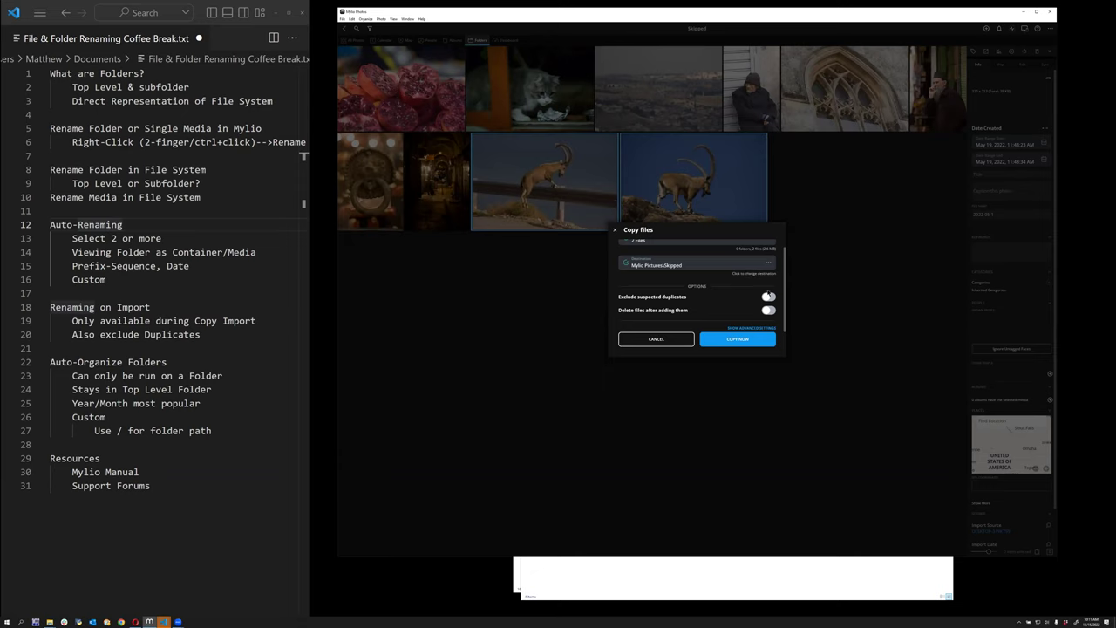
{"action": "left_click", "coordinate": [770, 297]}
{"action": "left_click", "coordinate": [745, 328]}
{"action": "scroll", "coordinate": [741, 301], "scroll_direction": "down", "scroll_amount": 2}
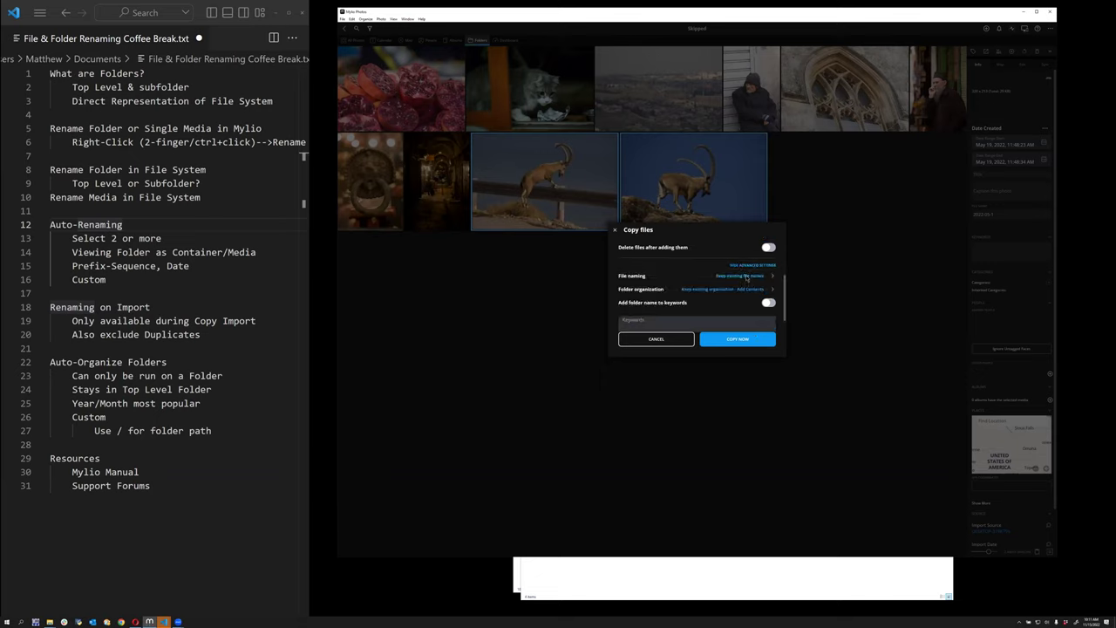
Set file naming to Year-Month-Sequence and folder organization to Year/Month, then copy now
{"action": "left_click", "coordinate": [747, 277]}
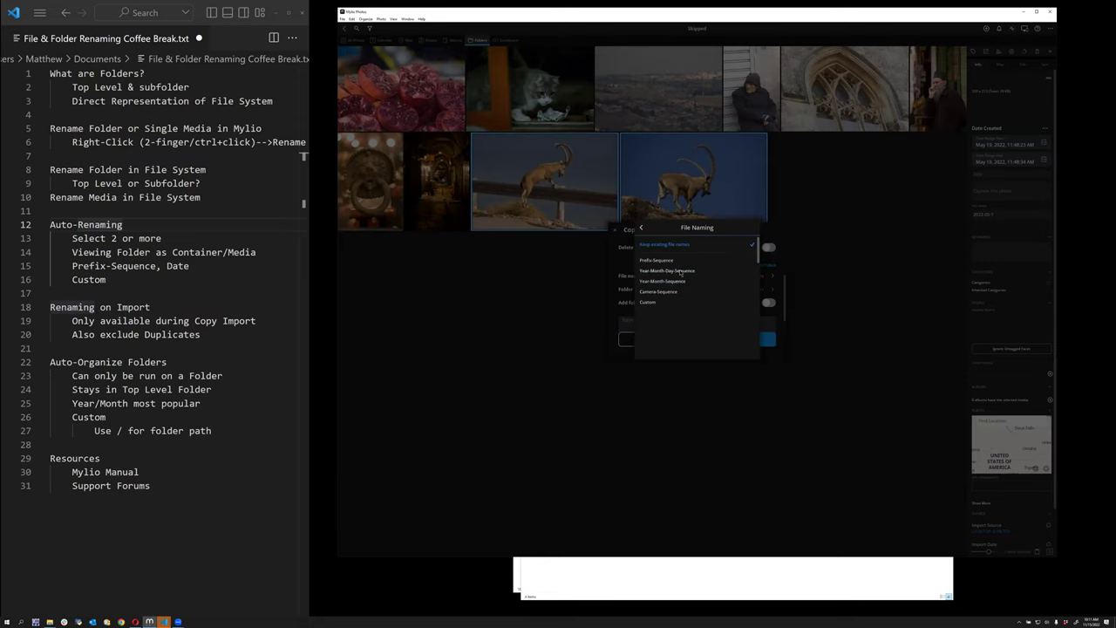
{"action": "left_click", "coordinate": [677, 282]}
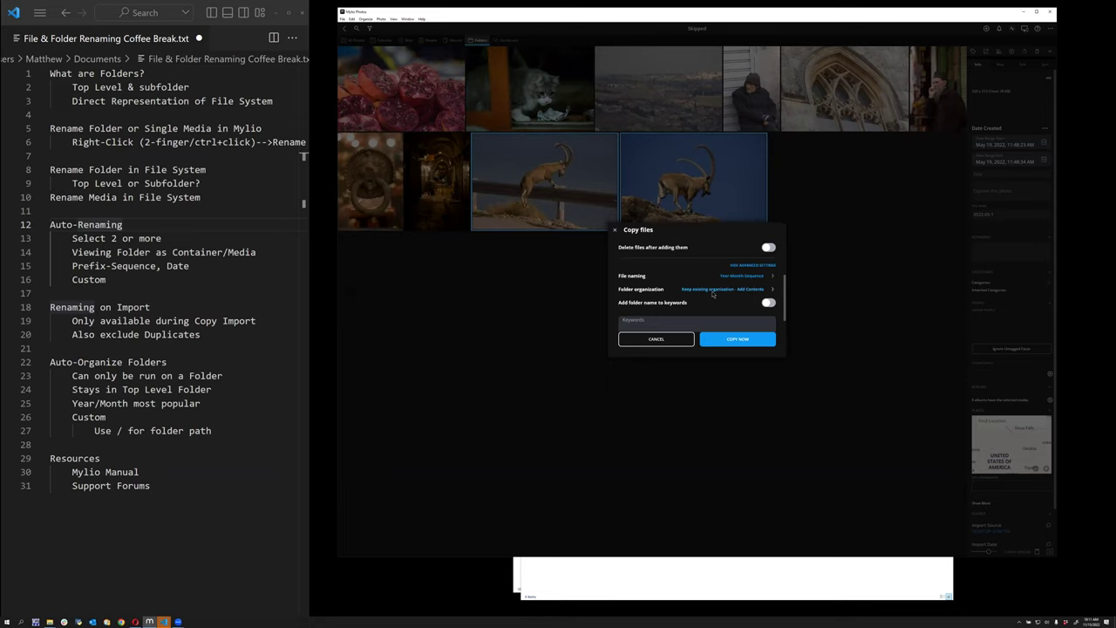
{"action": "left_click", "coordinate": [712, 290]}
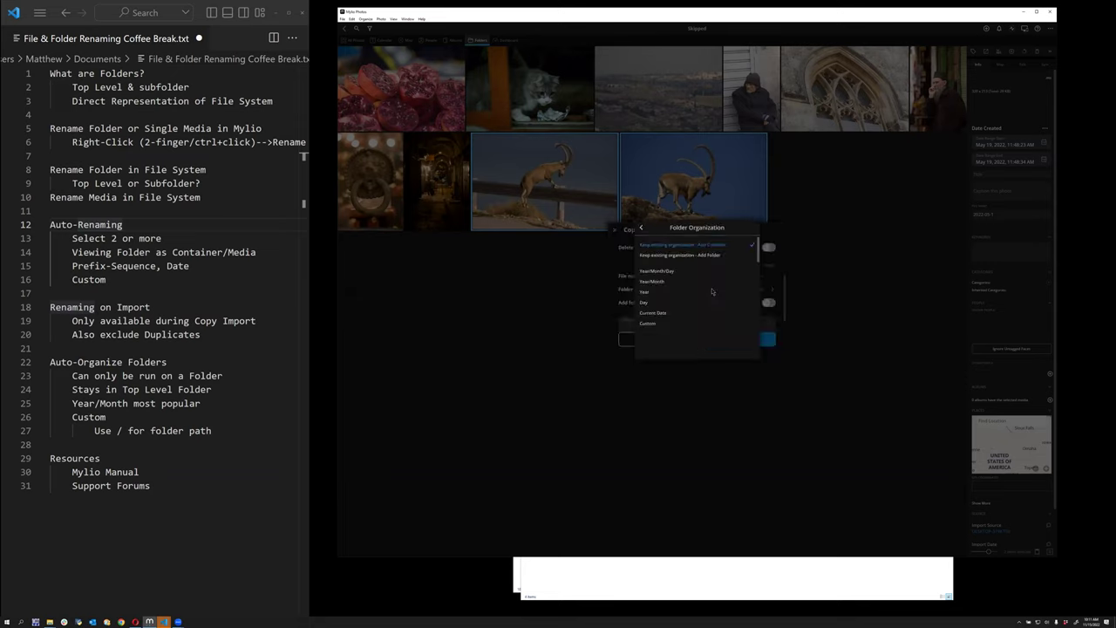
{"action": "left_click", "coordinate": [646, 228]}
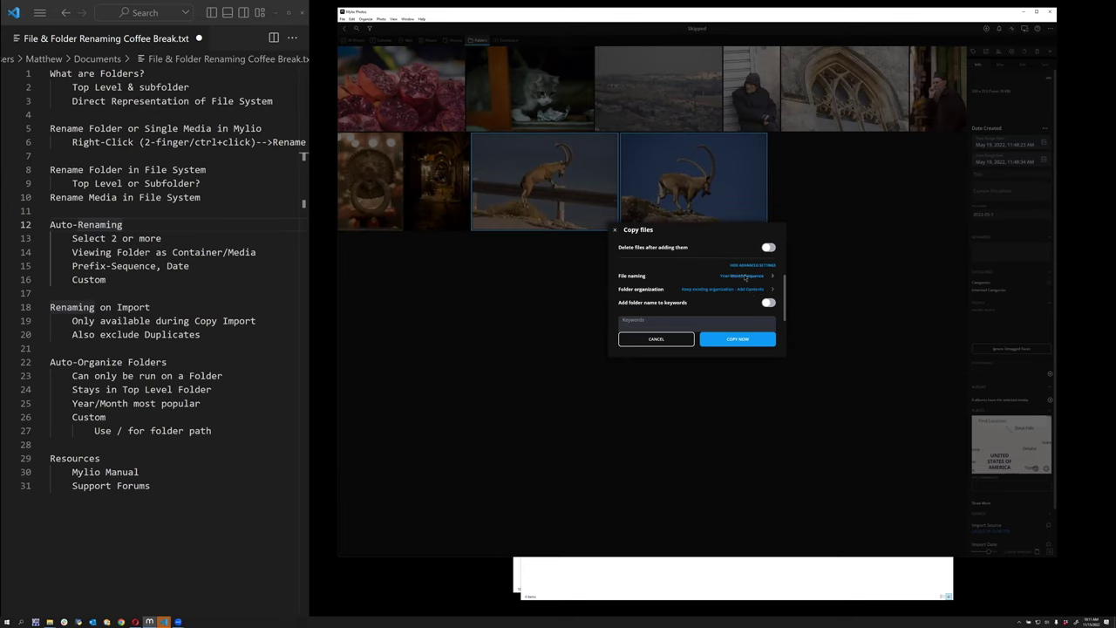
{"action": "left_click", "coordinate": [761, 289]}
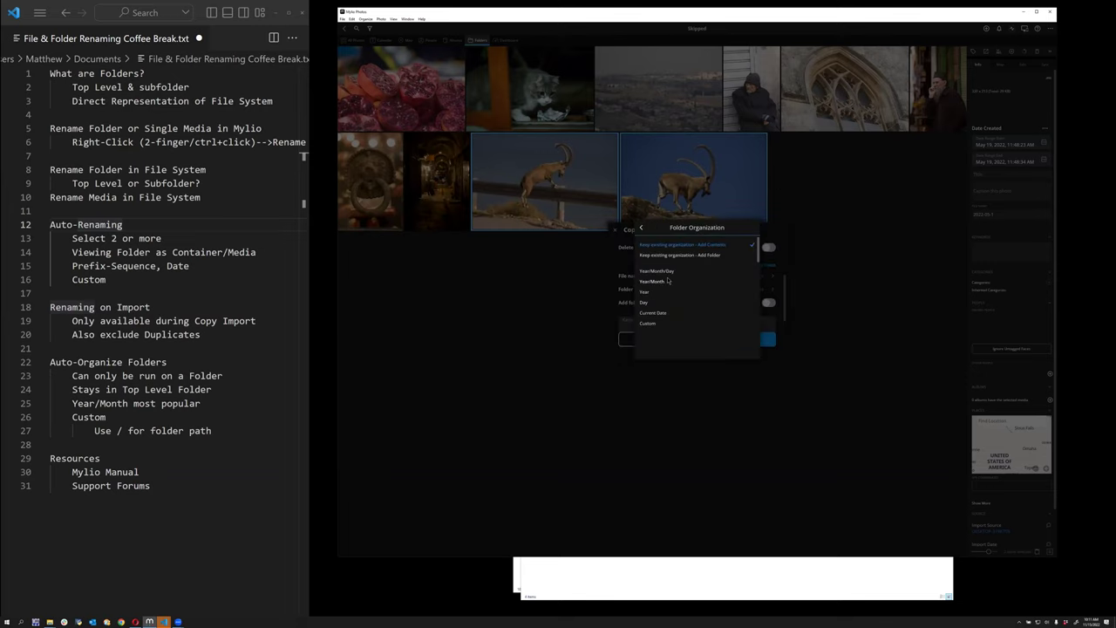
{"action": "left_click", "coordinate": [669, 282]}
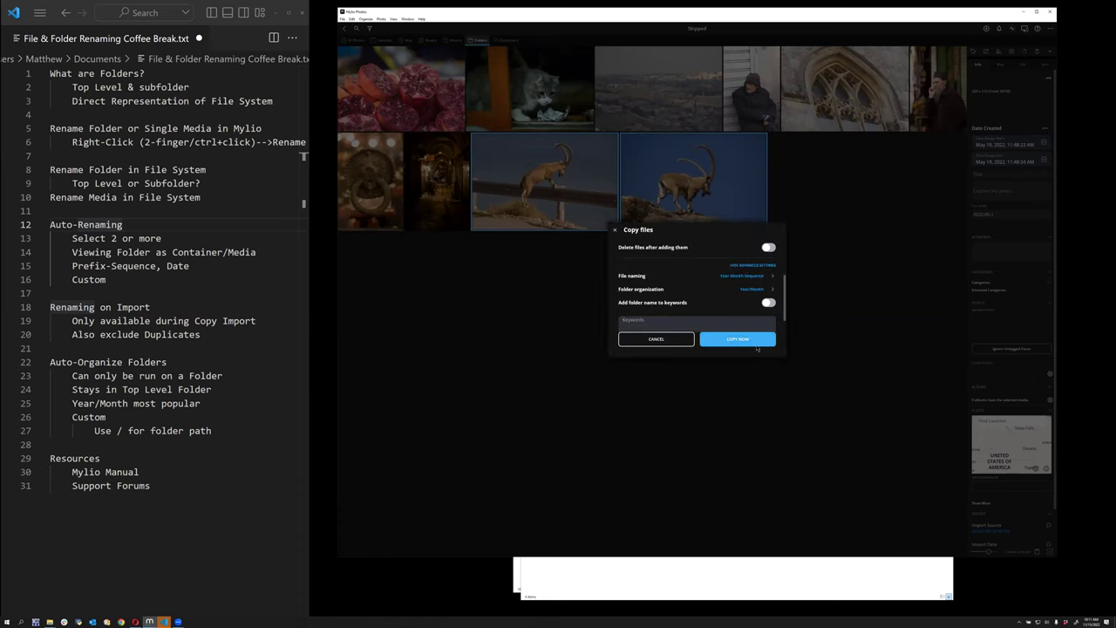
{"action": "left_click", "coordinate": [753, 339]}
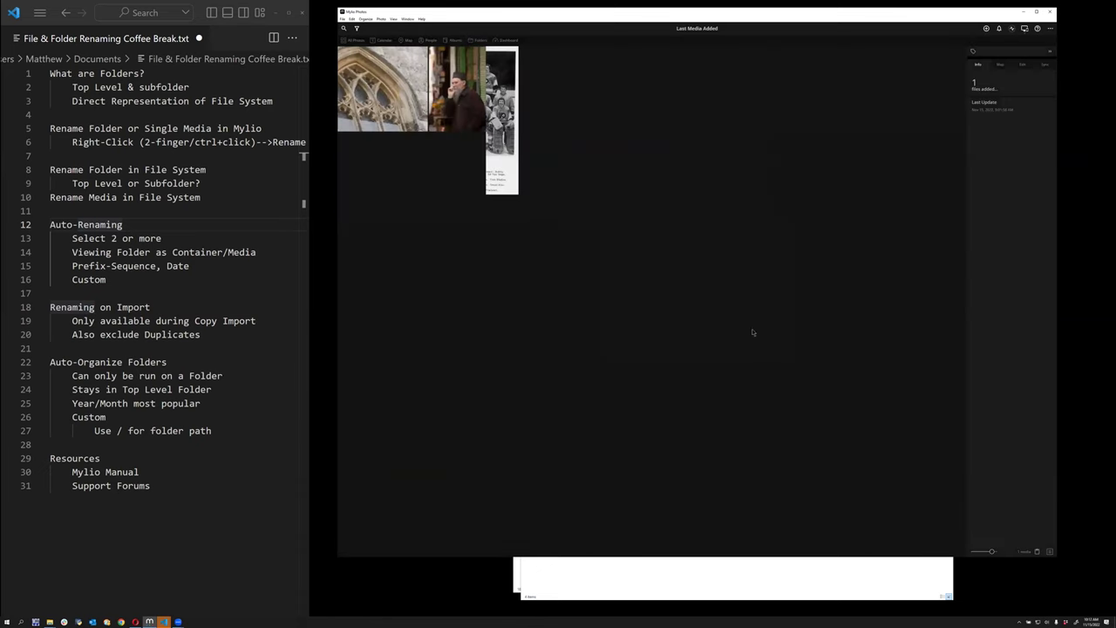
Switch to the Folders tab to see the top-level and device folders
{"action": "left_click", "coordinate": [475, 41]}
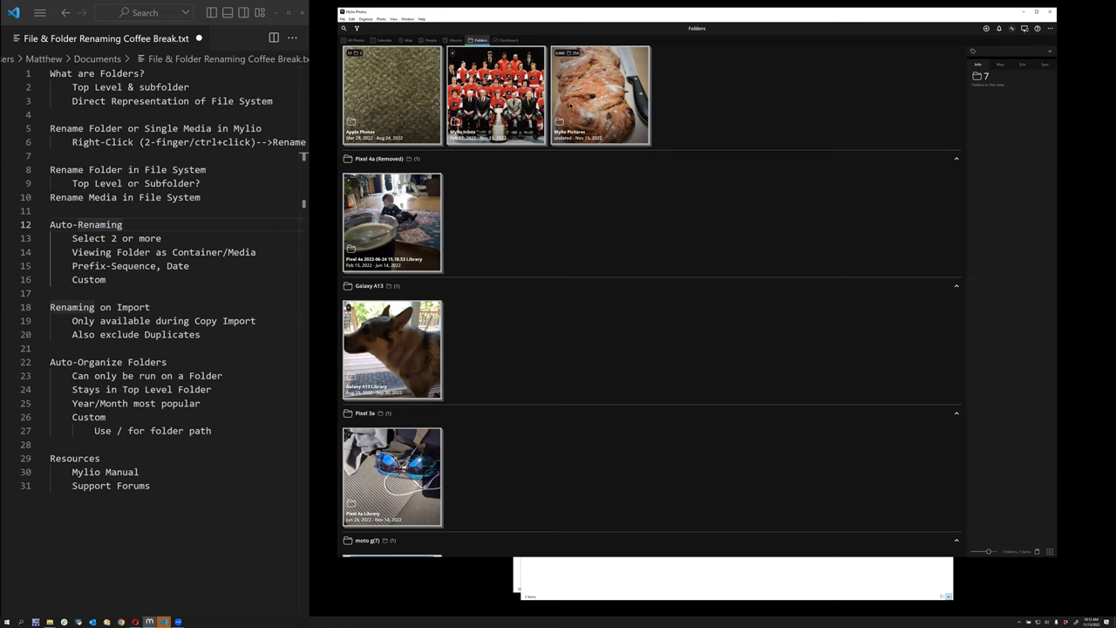
Open Mylio Pictures, then its Not Faces folder holding three apple photos
{"action": "double_click", "coordinate": [600, 94]}
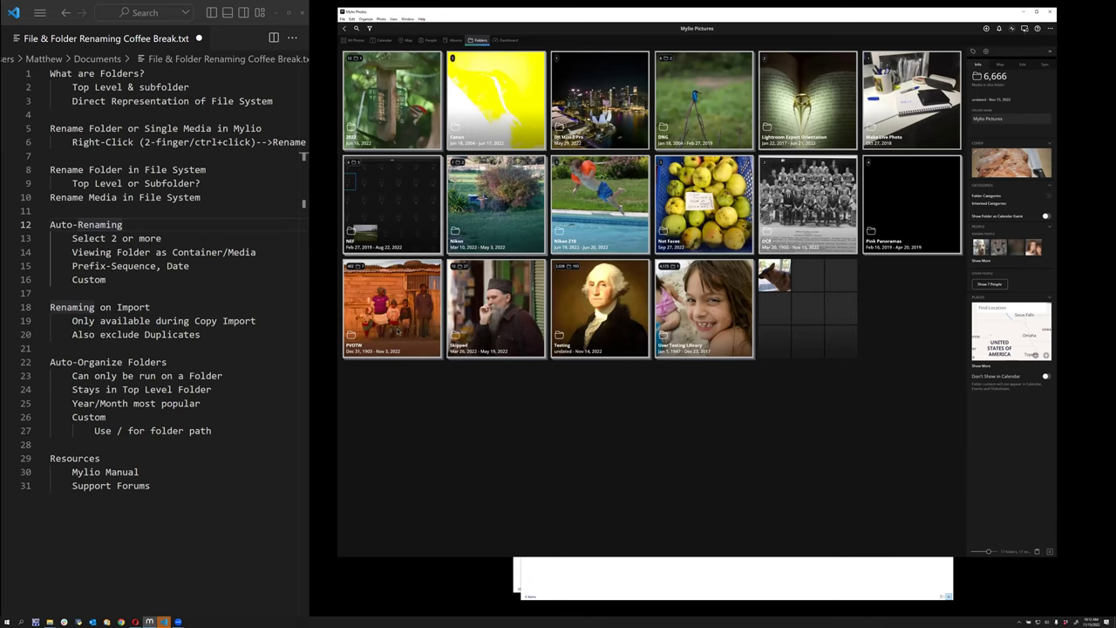
{"action": "double_click", "coordinate": [686, 225]}
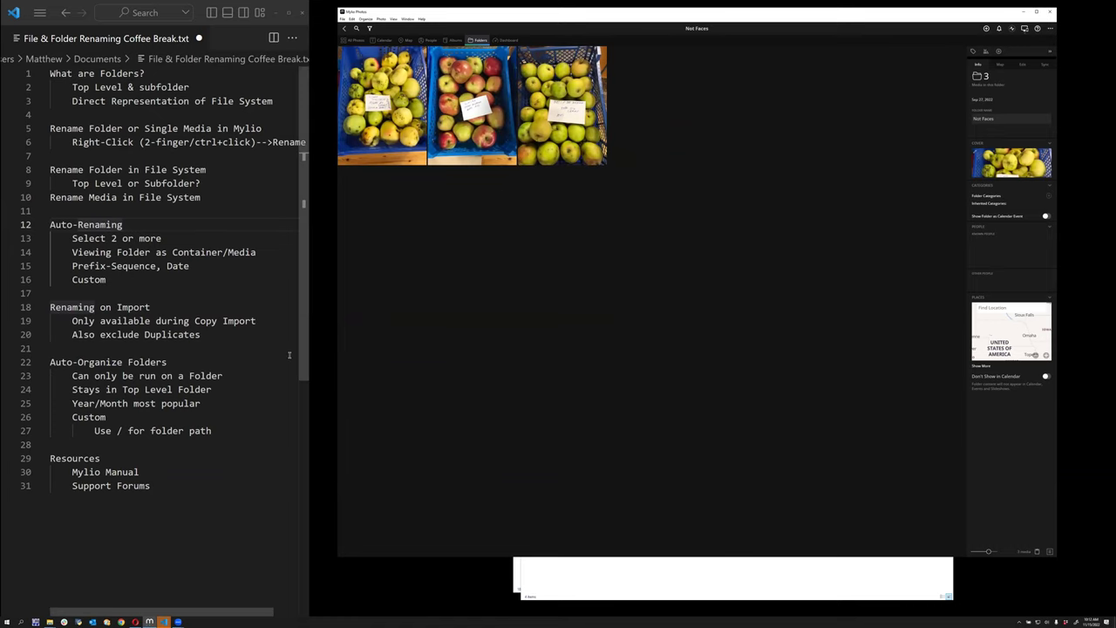
{"action": "left_click", "coordinate": [379, 19]}
Return from Not Faces to Mylio Pictures and select its last, unnamed folder
{"action": "mouse_move", "coordinate": [370, 20]}
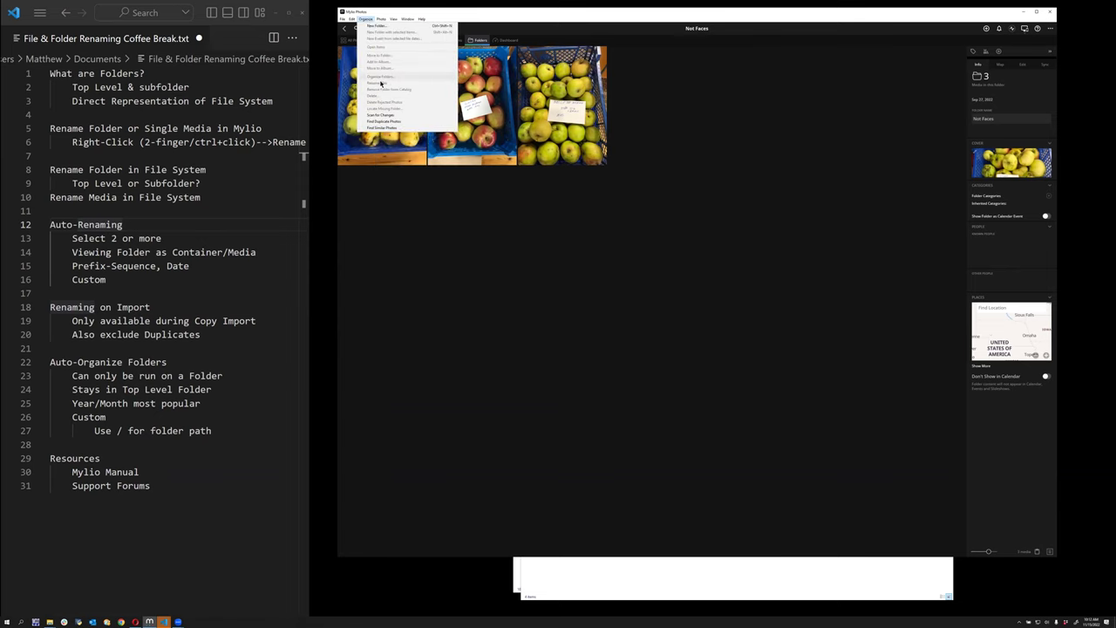
{"action": "left_click", "coordinate": [693, 294]}
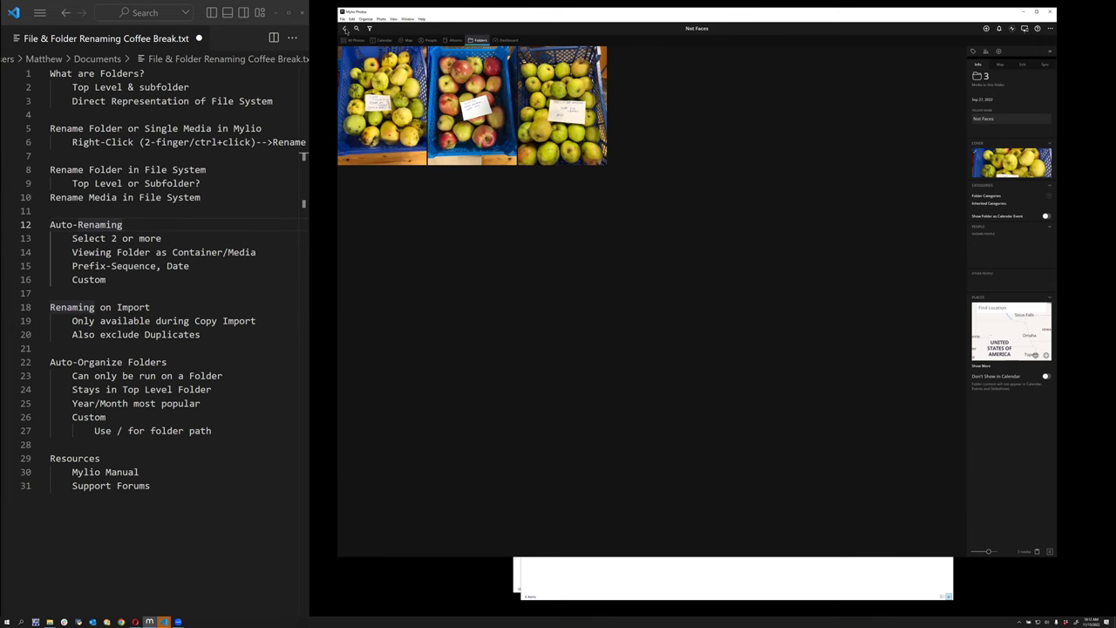
{"action": "left_click", "coordinate": [345, 28]}
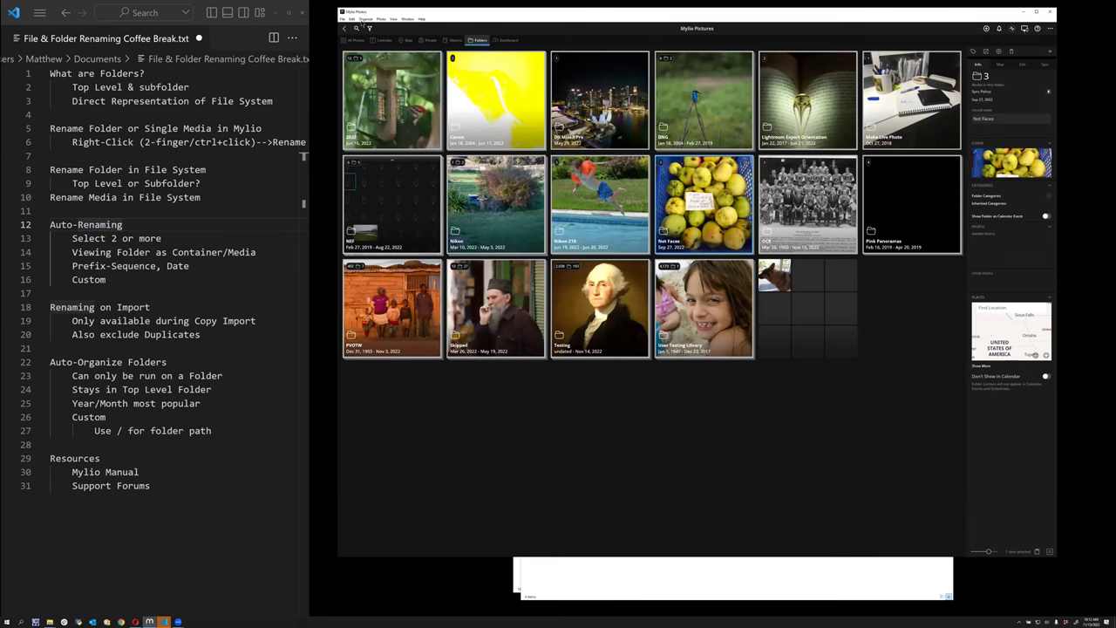
{"action": "left_click", "coordinate": [364, 19]}
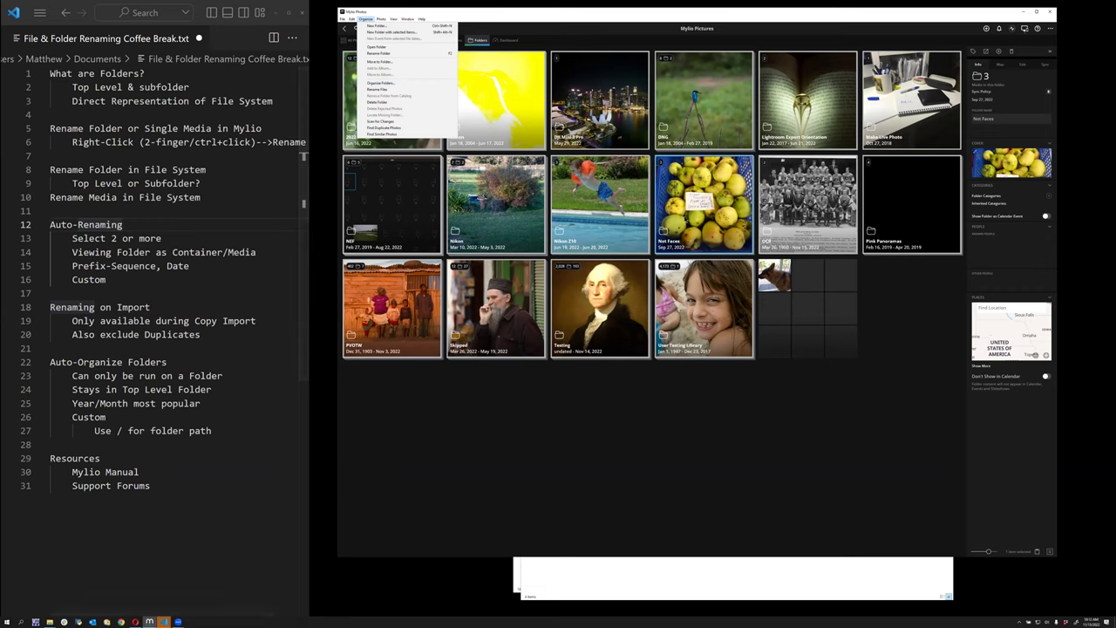
{"action": "left_click", "coordinate": [790, 287]}
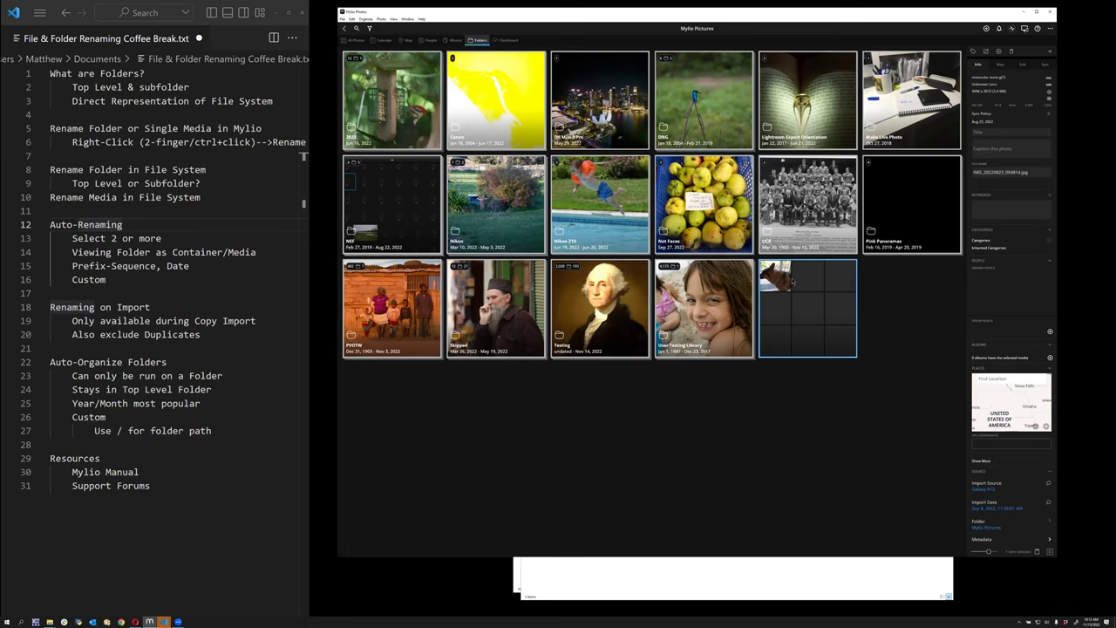
Drag the dog photo from the last folder into the drop tray, then open Not Faces
{"action": "double_click", "coordinate": [791, 281]}
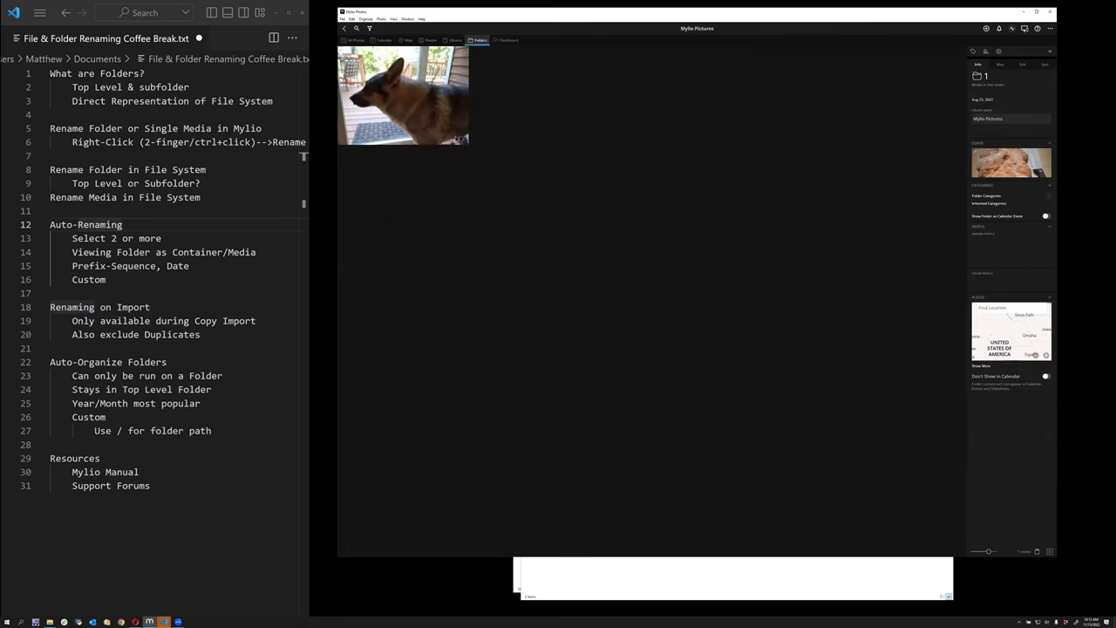
{"action": "left_click", "coordinate": [458, 146]}
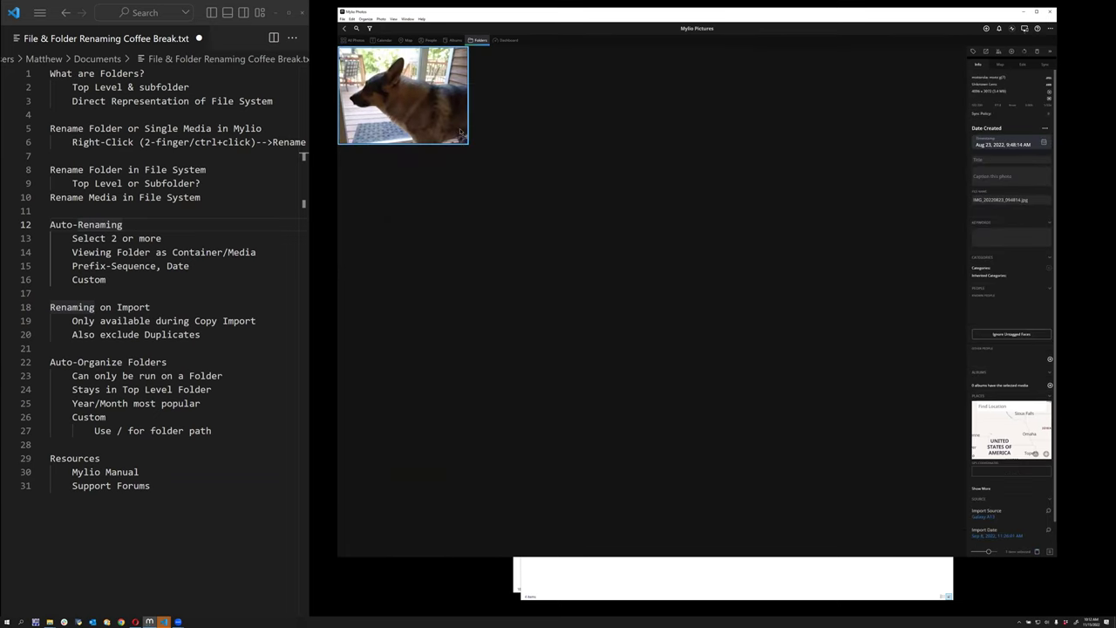
{"action": "right_click", "coordinate": [460, 144]}
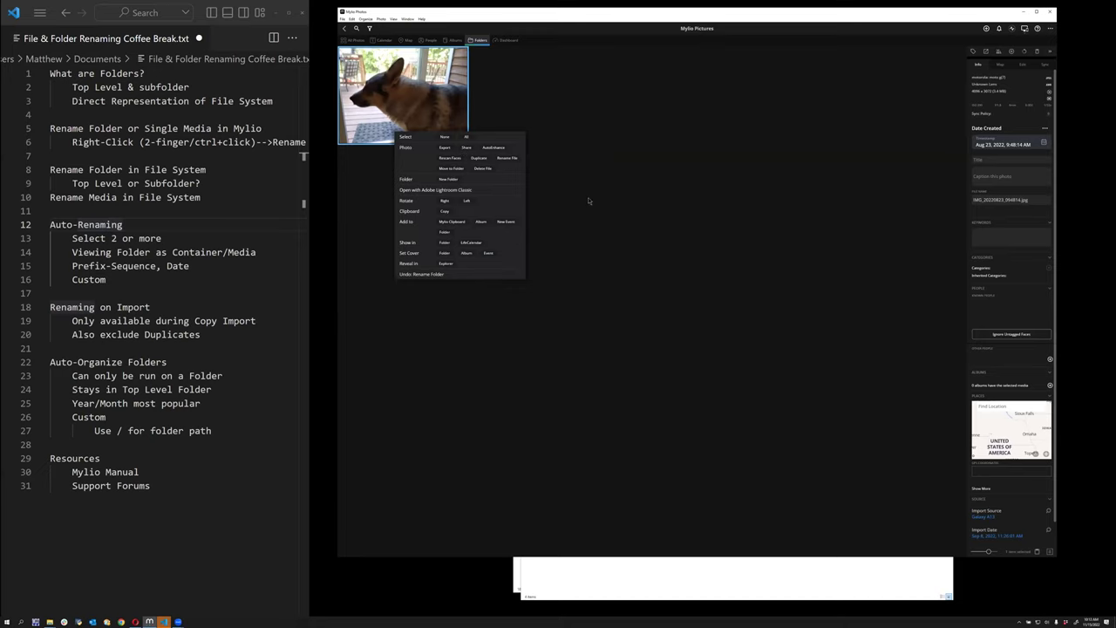
{"action": "left_click_drag", "start_coordinate": [407, 125], "coordinate": [547, 544]}
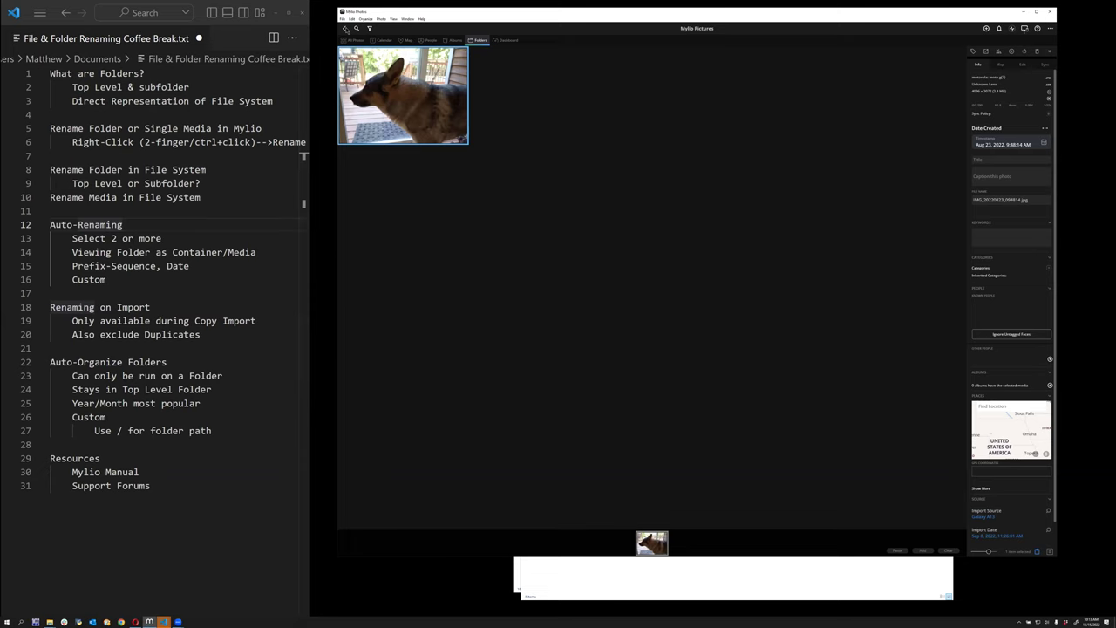
{"action": "left_click", "coordinate": [346, 28]}
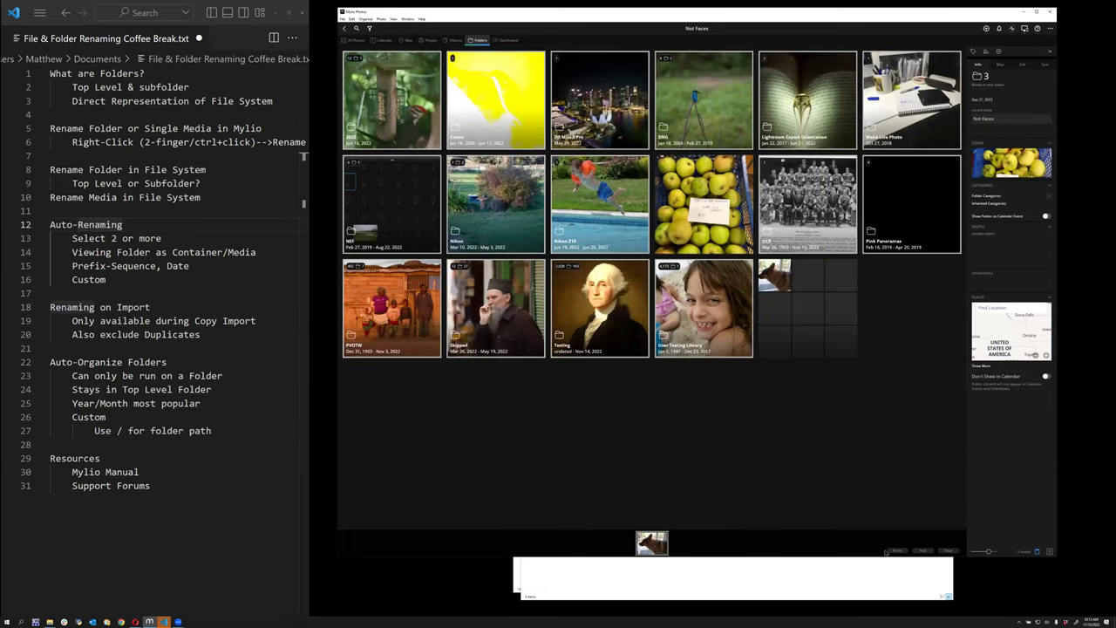
{"action": "left_click", "coordinate": [703, 206]}
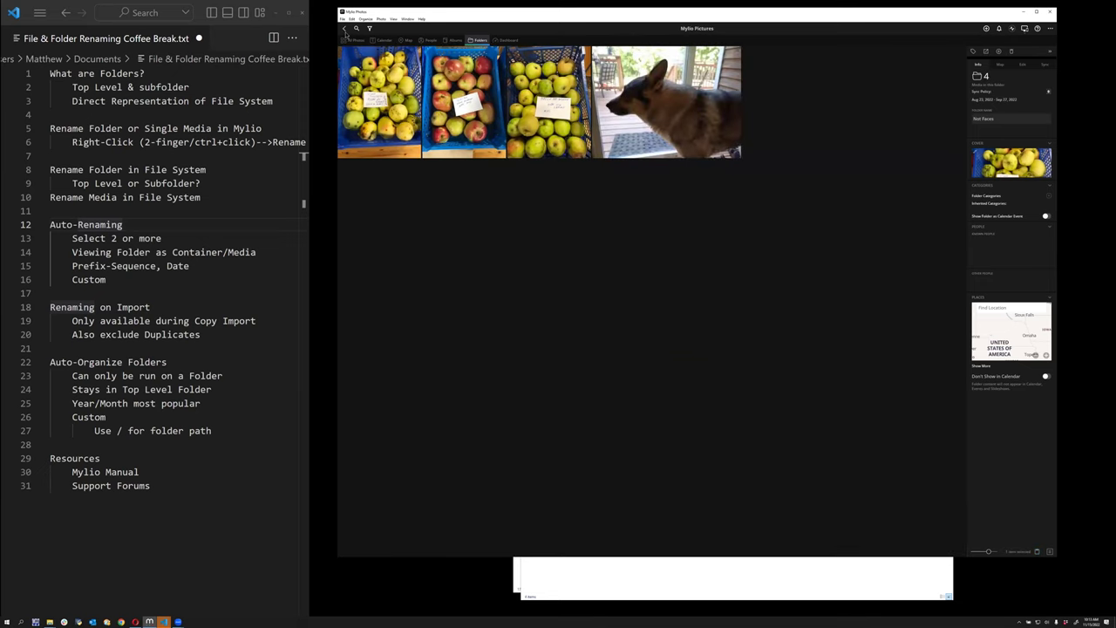
Return to top-level Folders and choose Organize > Organize Folders for Mylio Inbox
{"action": "left_click", "coordinate": [345, 30]}
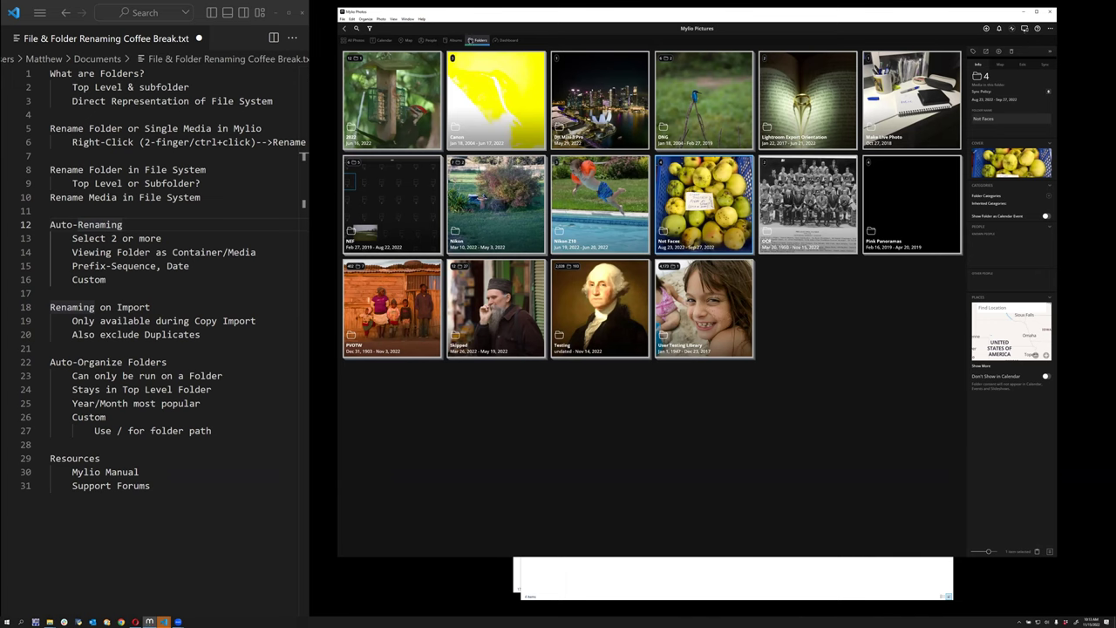
{"action": "left_click", "coordinate": [476, 40]}
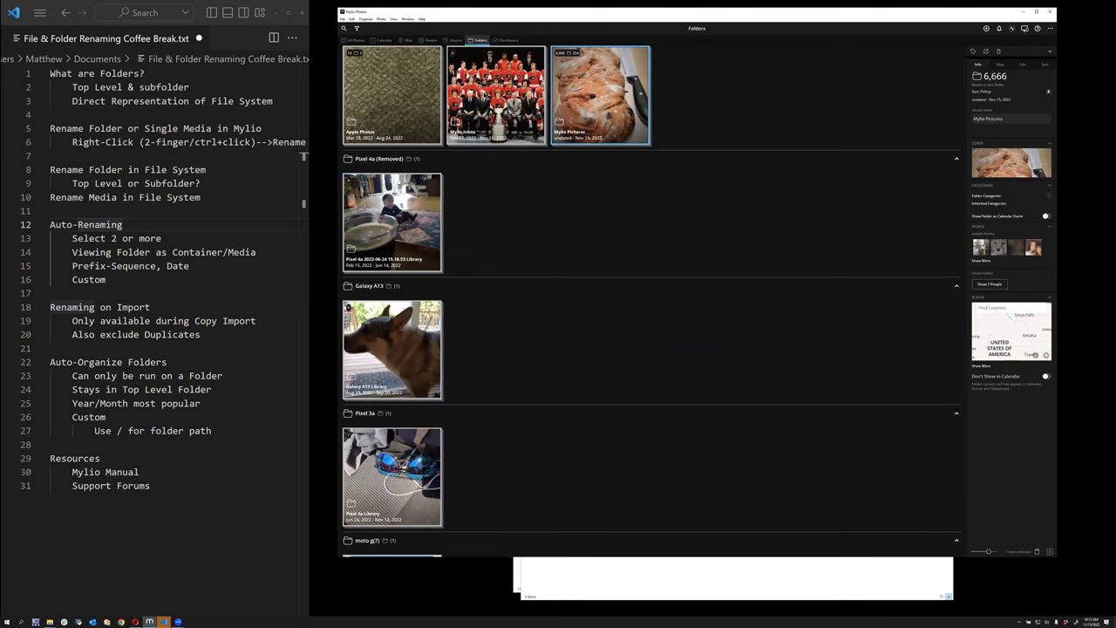
{"action": "double_click", "coordinate": [495, 95]}
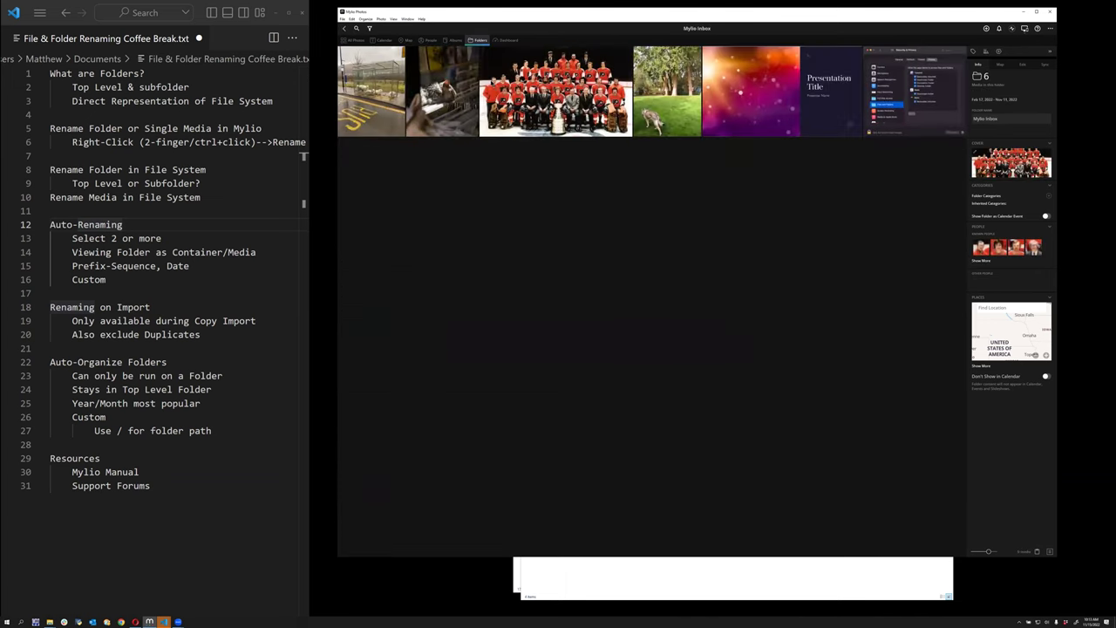
{"action": "left_click", "coordinate": [344, 29]}
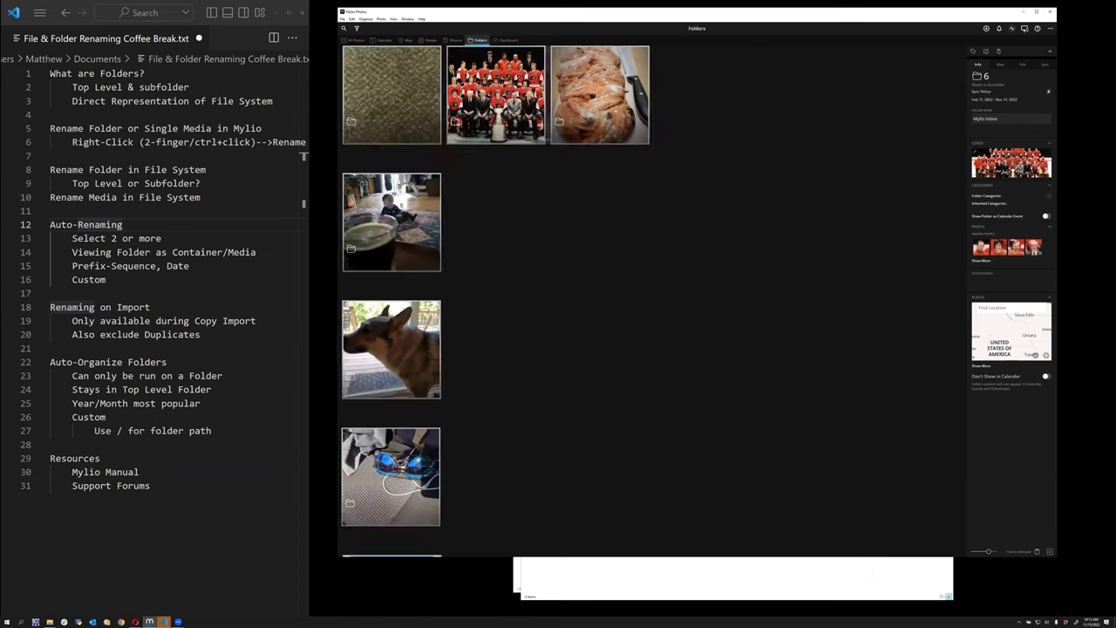
{"action": "left_click", "coordinate": [366, 18]}
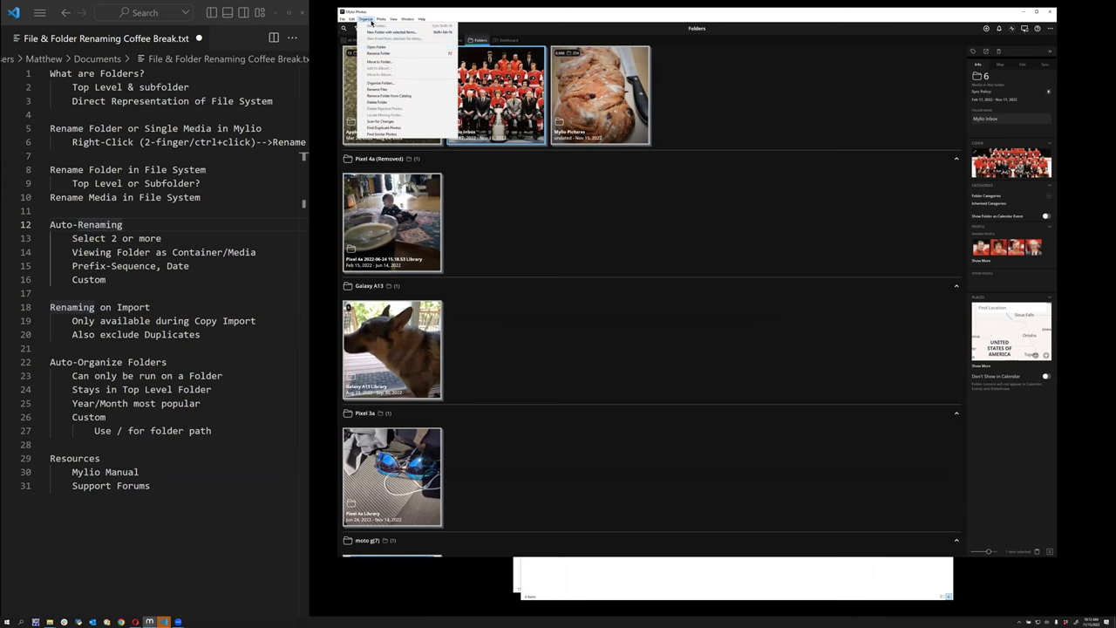
{"action": "left_click", "coordinate": [383, 83]}
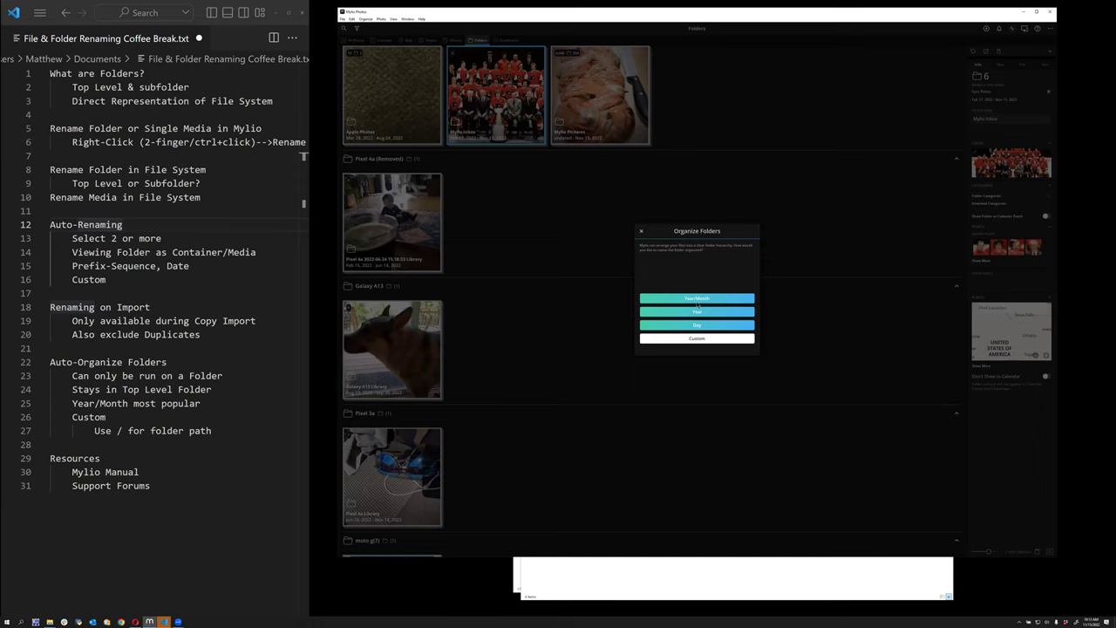
Preview the Custom patterns, then organize Mylio Inbox by Year/Month with Organize Now
{"action": "left_click", "coordinate": [707, 339]}
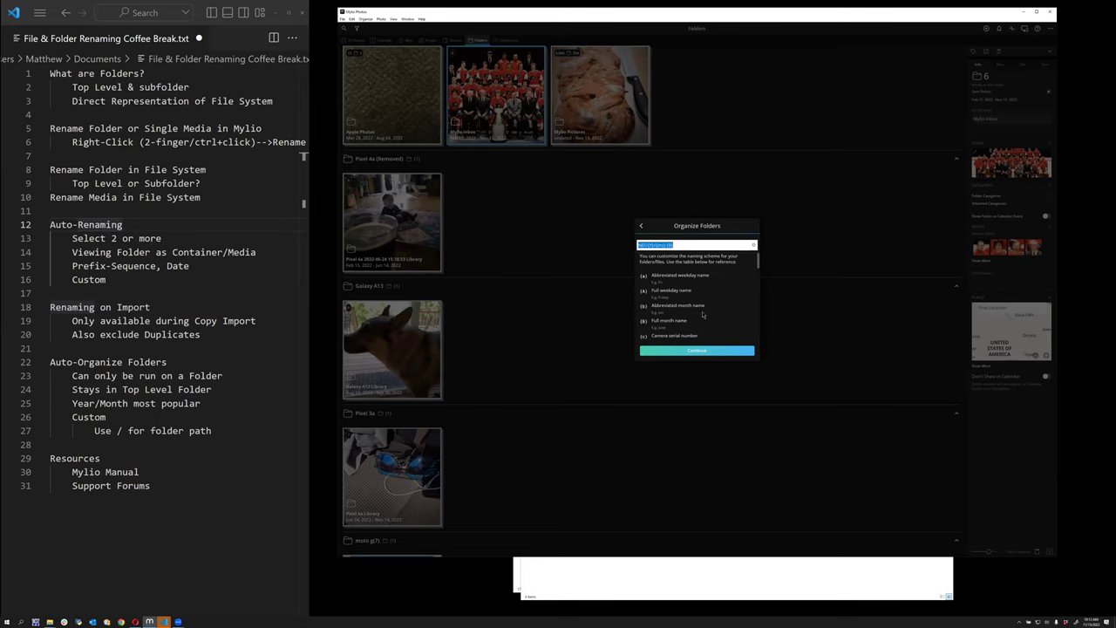
{"action": "scroll", "coordinate": [701, 318], "scroll_direction": "down", "scroll_amount": 4}
{"action": "scroll", "coordinate": [701, 319], "scroll_direction": "down", "scroll_amount": 5}
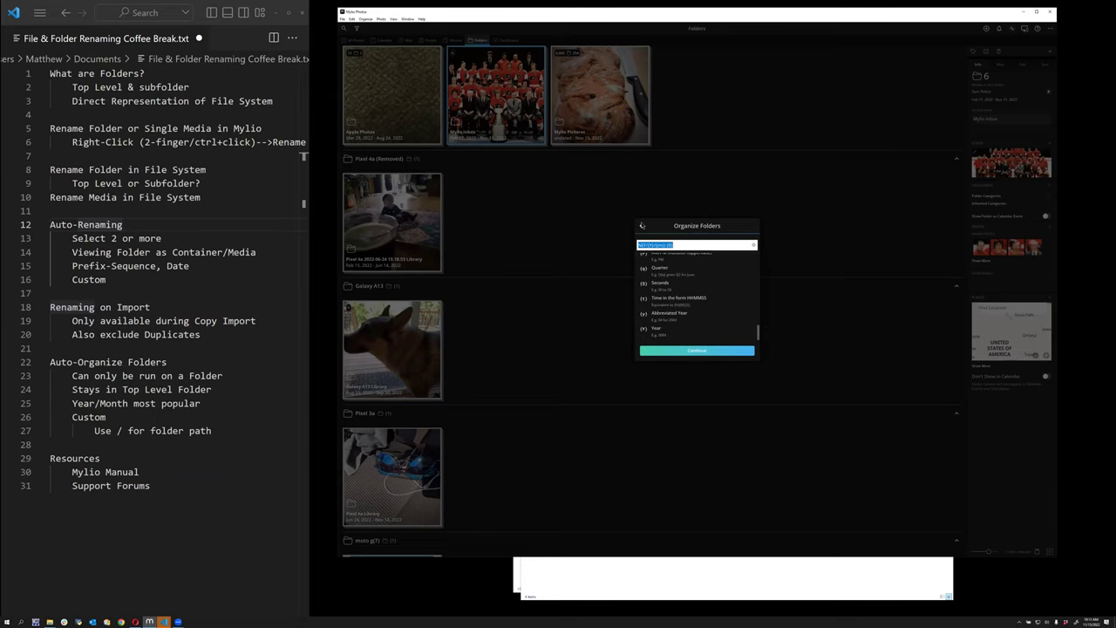
{"action": "left_click", "coordinate": [641, 225]}
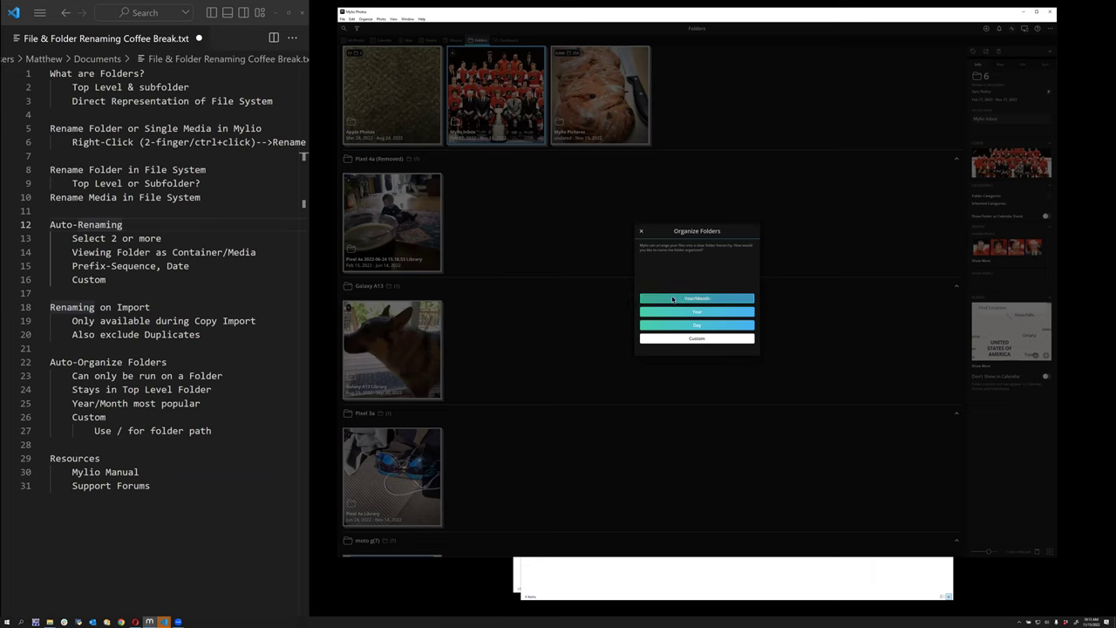
{"action": "left_click", "coordinate": [685, 298]}
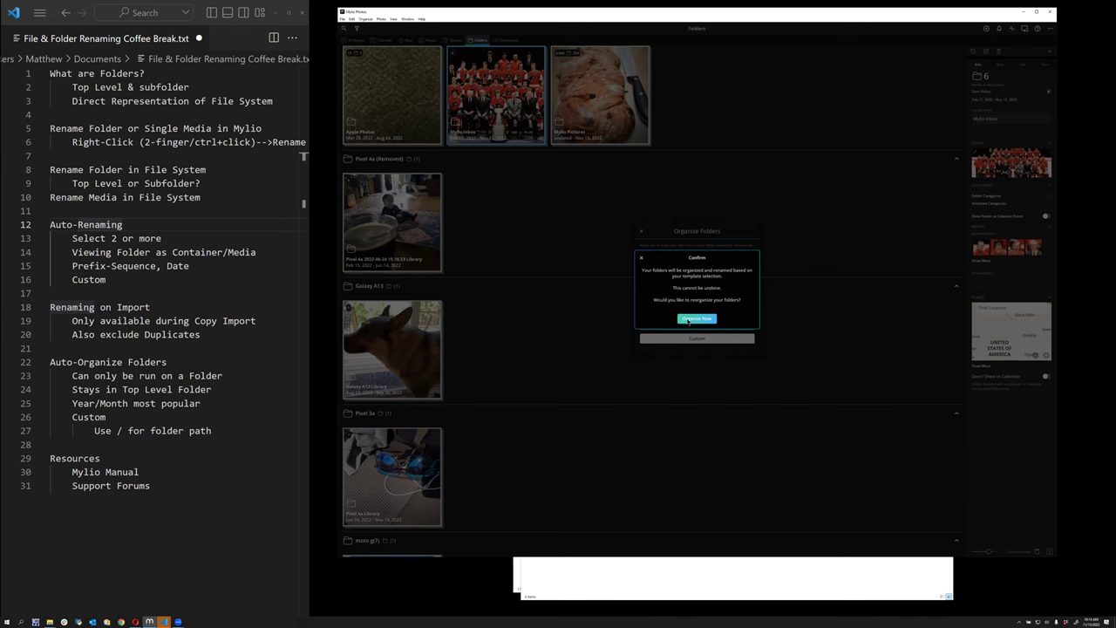
{"action": "left_click", "coordinate": [685, 320]}
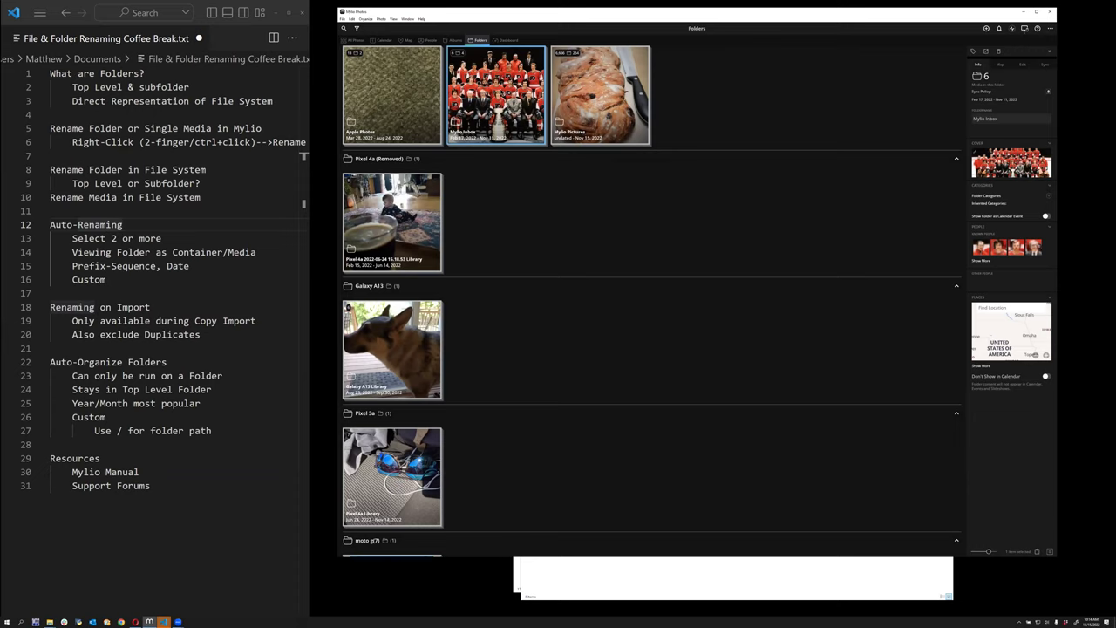
Open Mylio Inbox > 2022 > (03) March to show its four items
{"action": "double_click", "coordinate": [496, 93]}
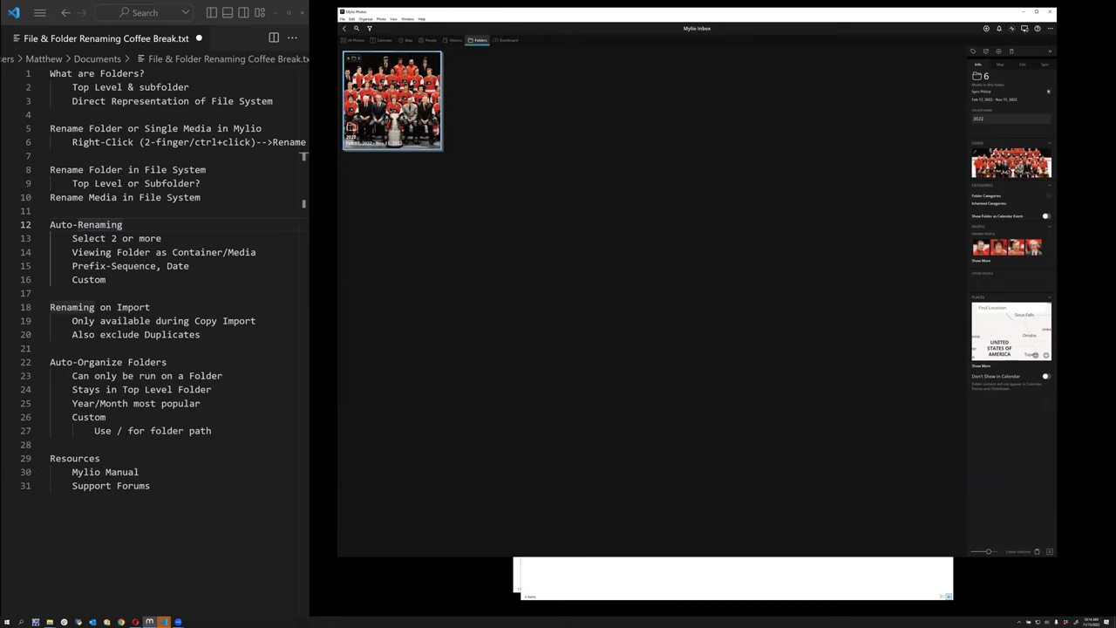
{"action": "double_click", "coordinate": [349, 57]}
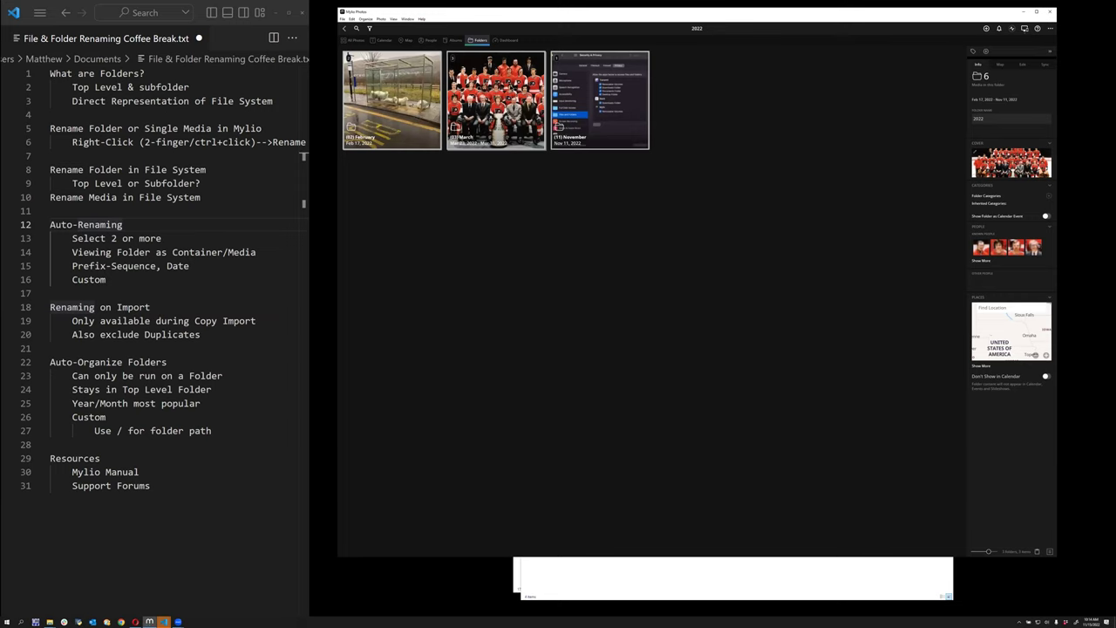
{"action": "left_click", "coordinate": [511, 81]}
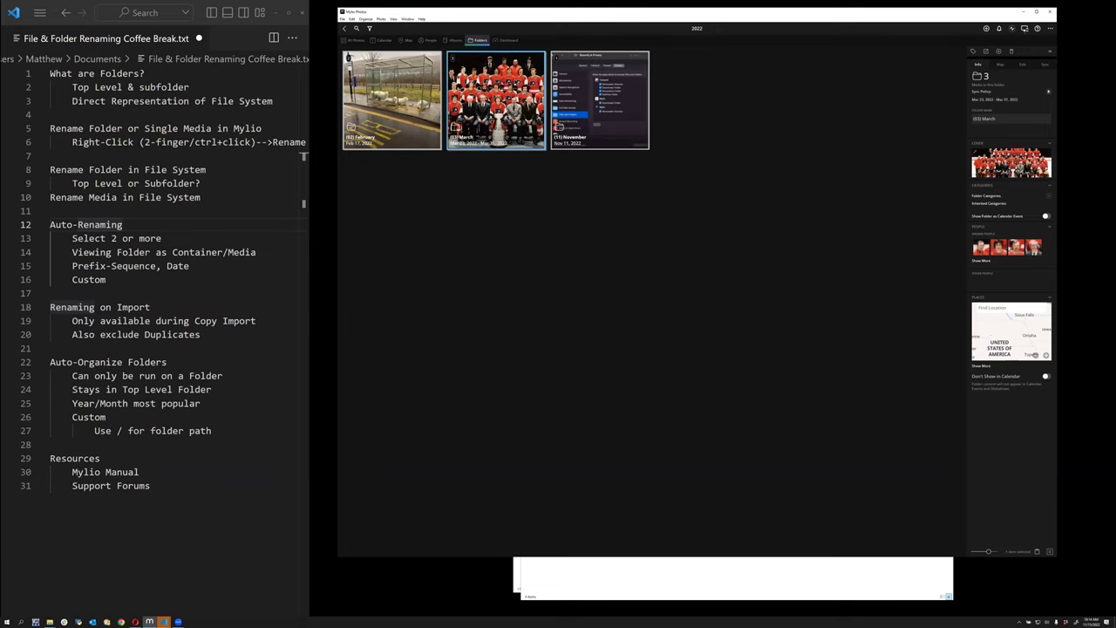
{"action": "double_click", "coordinate": [511, 81]}
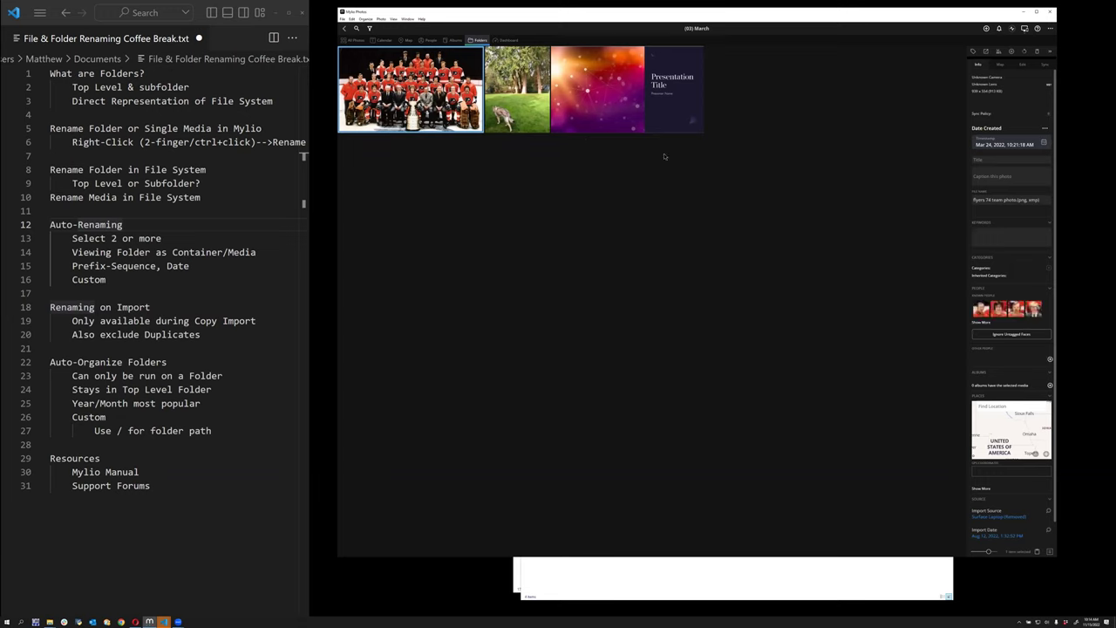
Change the team photo's Date Created to May 19, 1974
{"action": "left_click", "coordinate": [1000, 144]}
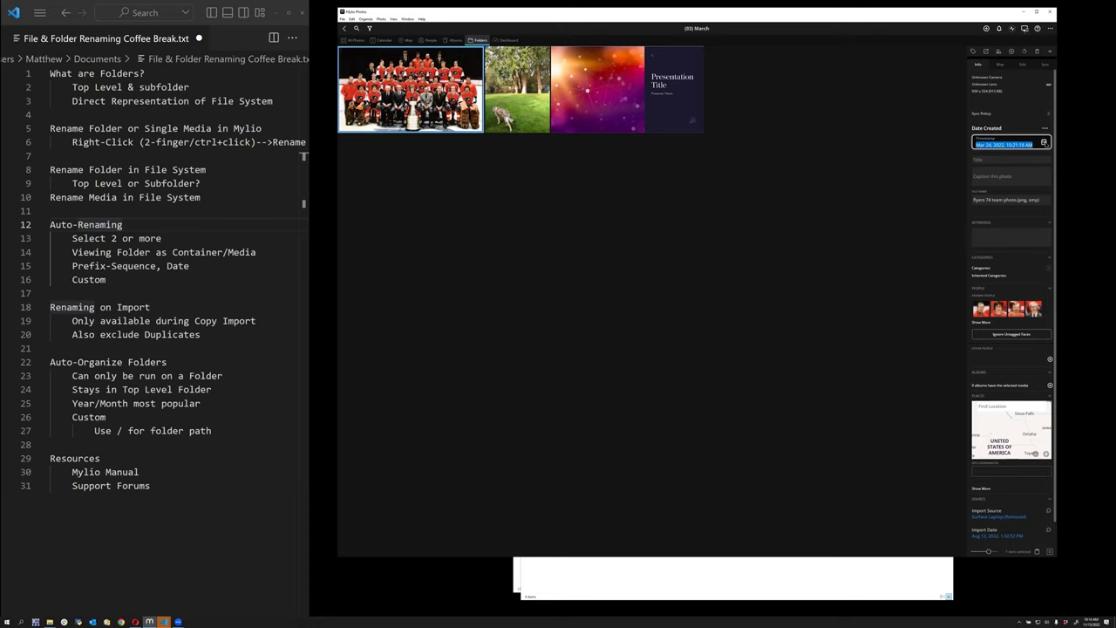
{"action": "left_click", "coordinate": [991, 144]}
{"action": "key", "text": "BackSpace"}
{"action": "key", "text": "BackSpace"}
{"action": "key", "text": "BackSpace"}
{"action": "key", "text": "BackSpace"}
{"action": "type", "text": "y 19, 1974"}
{"action": "key", "text": "Return"}
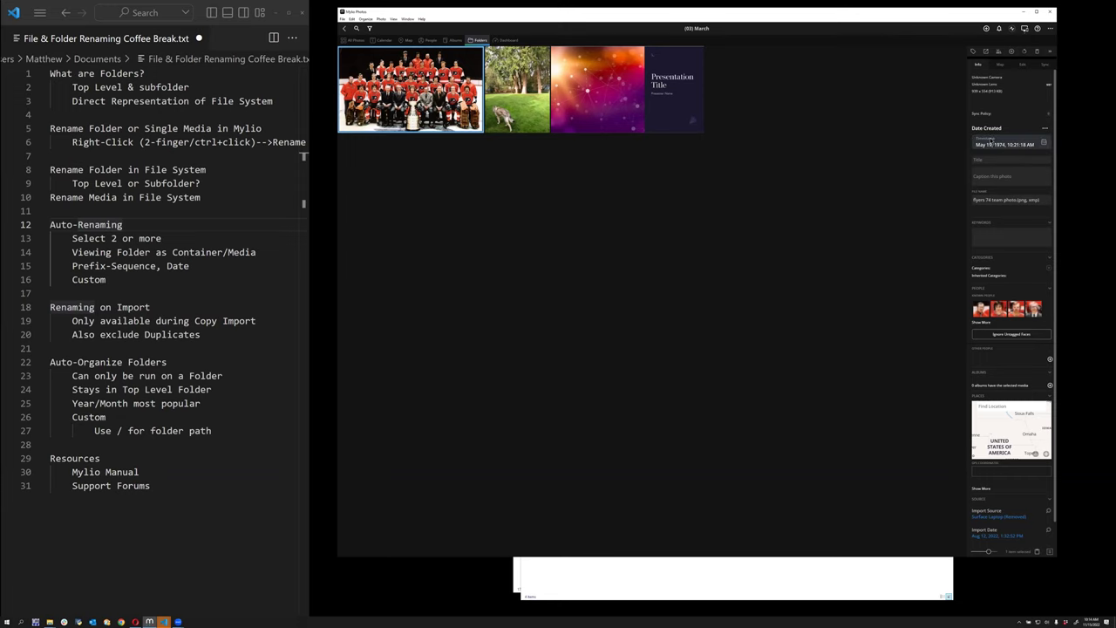
Reorganize the folder by Year/Month again and go back up to Mylio Inbox
{"action": "left_click", "coordinate": [345, 29]}
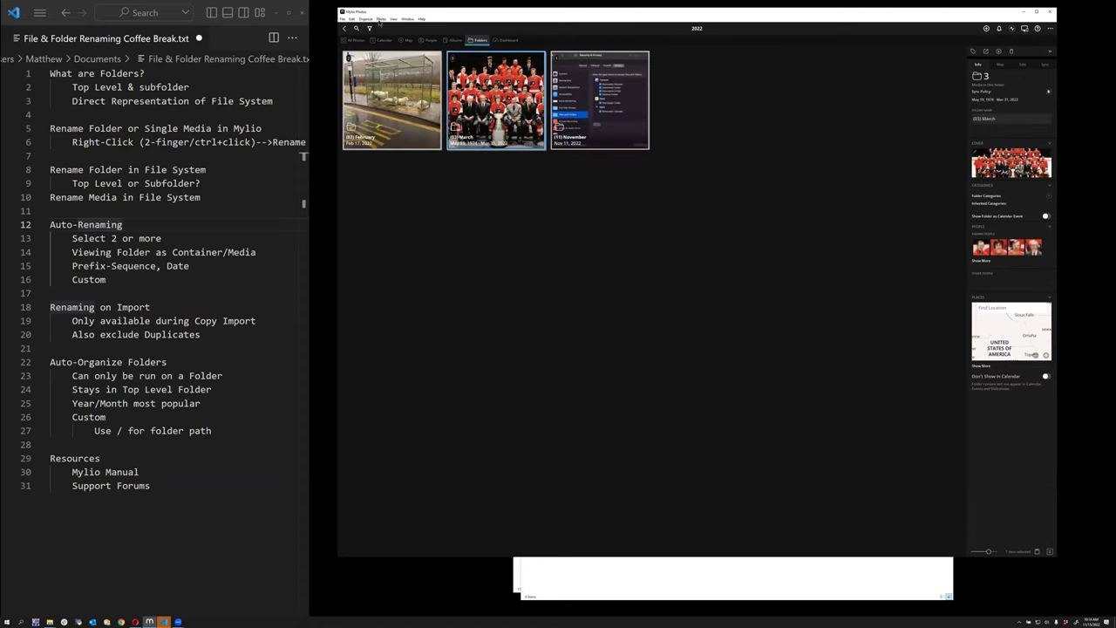
{"action": "left_click", "coordinate": [370, 17]}
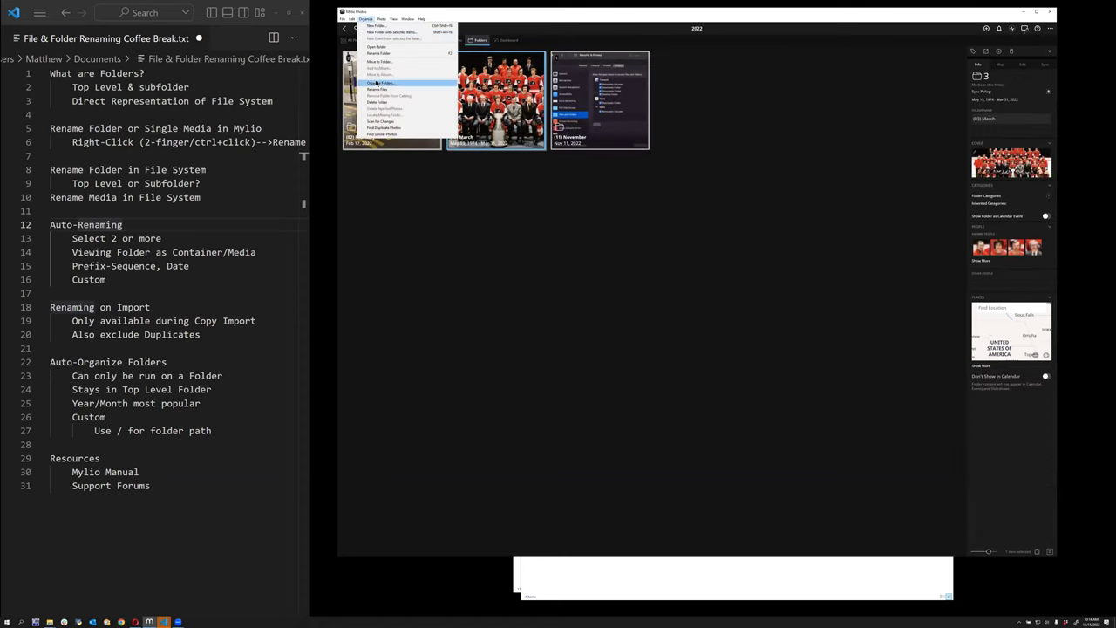
{"action": "left_click", "coordinate": [381, 83]}
{"action": "left_click", "coordinate": [666, 299]}
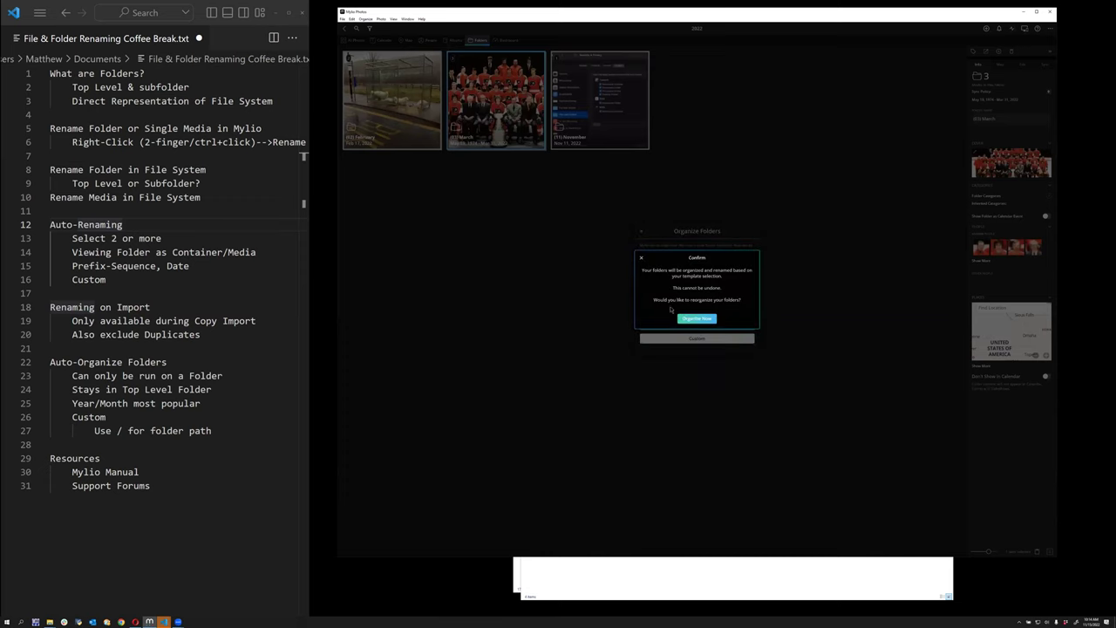
{"action": "left_click", "coordinate": [689, 318]}
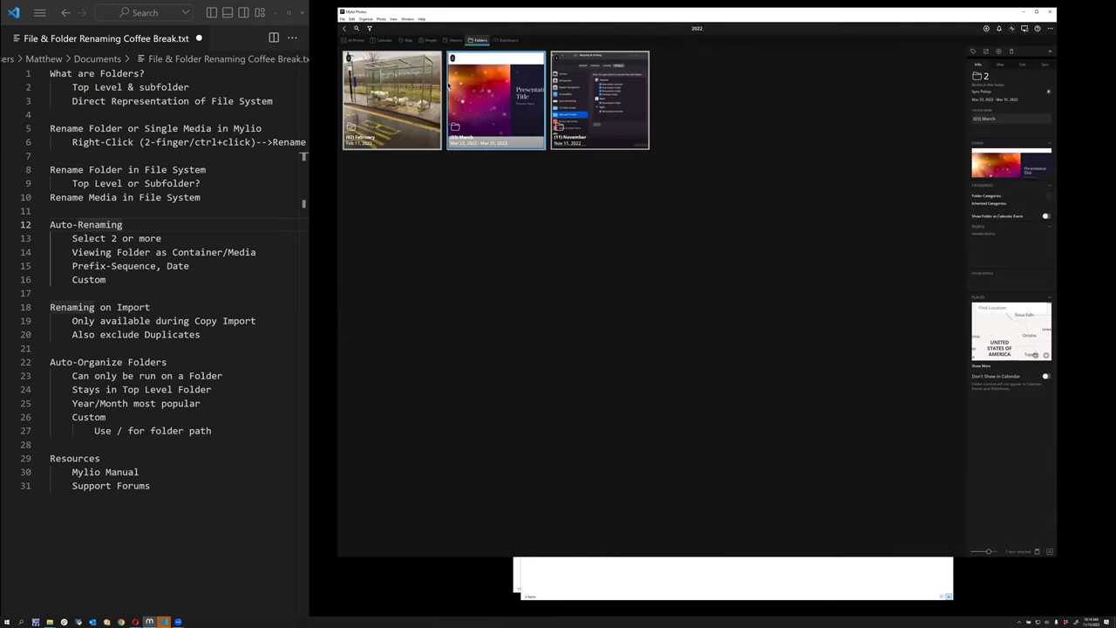
{"action": "left_click", "coordinate": [344, 29]}
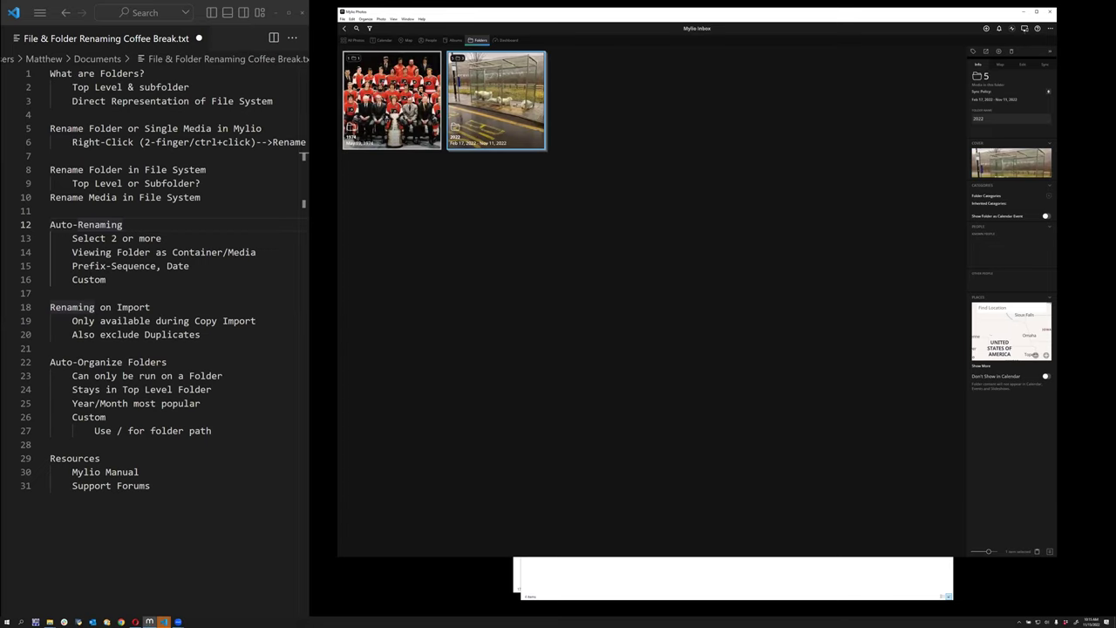
Open 1974 > (05) May and view the team photo enlarged
{"action": "double_click", "coordinate": [392, 100]}
{"action": "double_click", "coordinate": [392, 96]}
{"action": "double_click", "coordinate": [461, 100]}
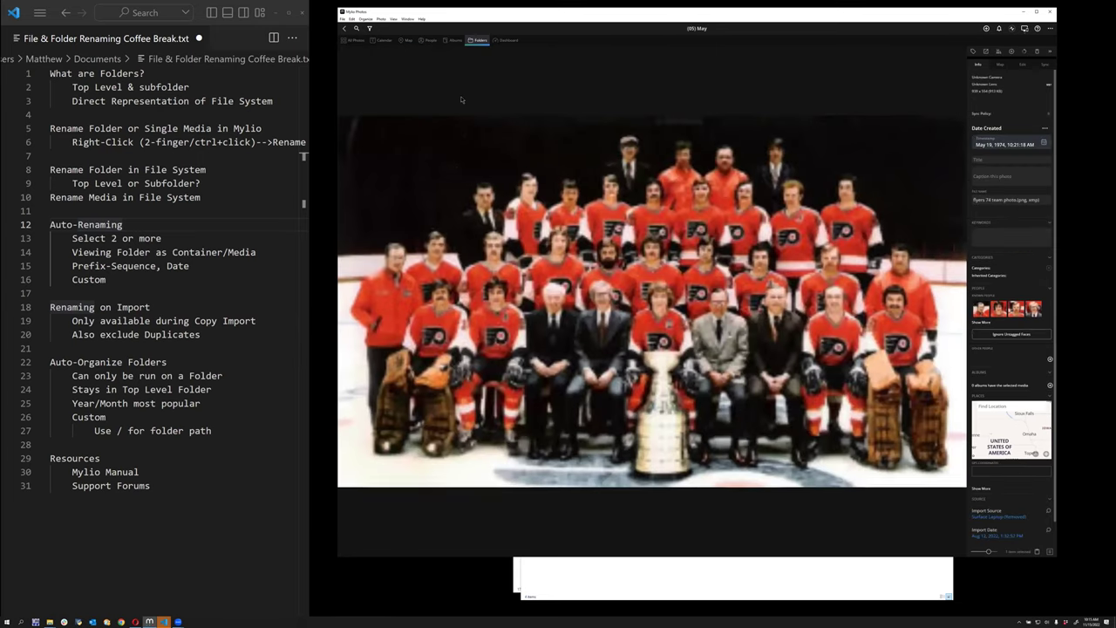
Reveal the team photo's file in File Explorer, close it, and return to (05) May
{"action": "right_click", "coordinate": [474, 161]}
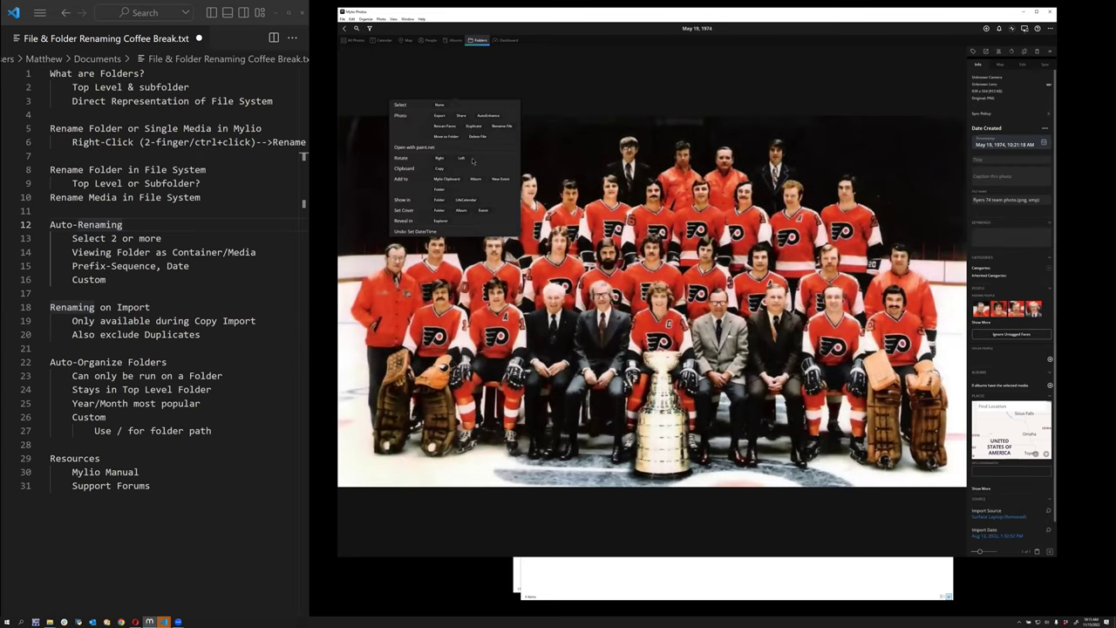
{"action": "left_click", "coordinate": [441, 221]}
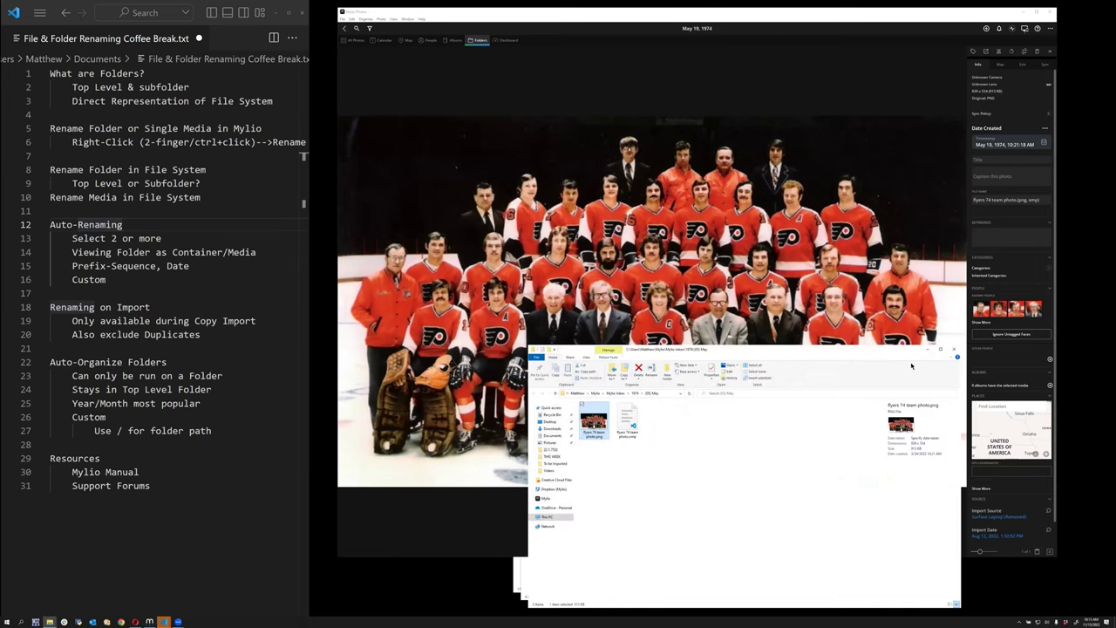
{"action": "left_click", "coordinate": [958, 349]}
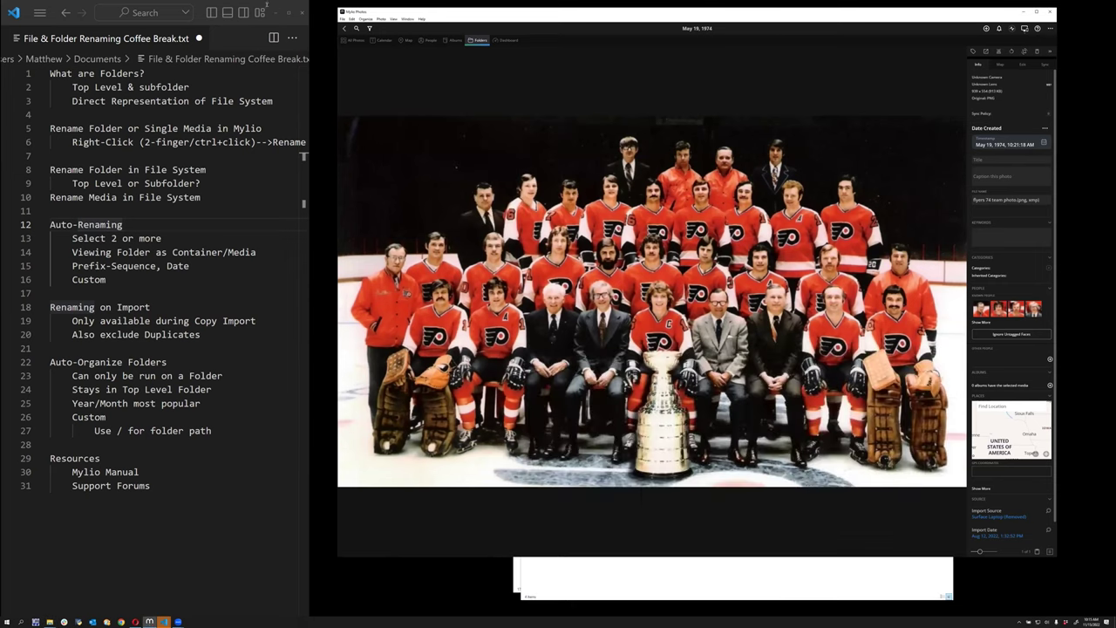
{"action": "left_click", "coordinate": [343, 29]}
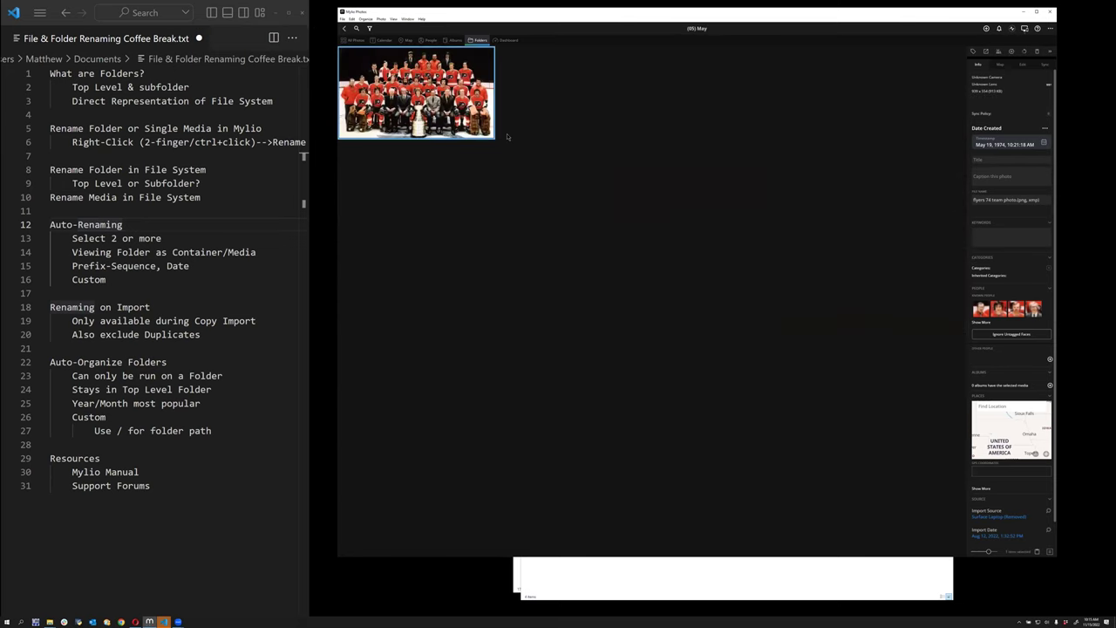
Change the team photo's Date Created to a year-only value of 1974 and save it
{"action": "left_click", "coordinate": [1001, 144]}
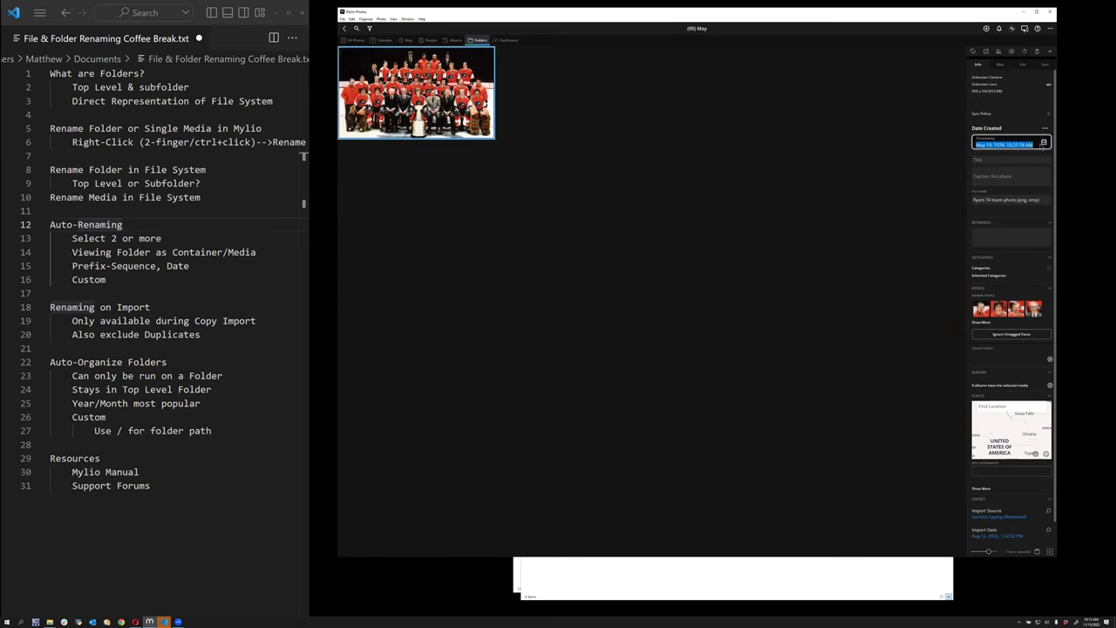
{"action": "left_click", "coordinate": [1043, 143]}
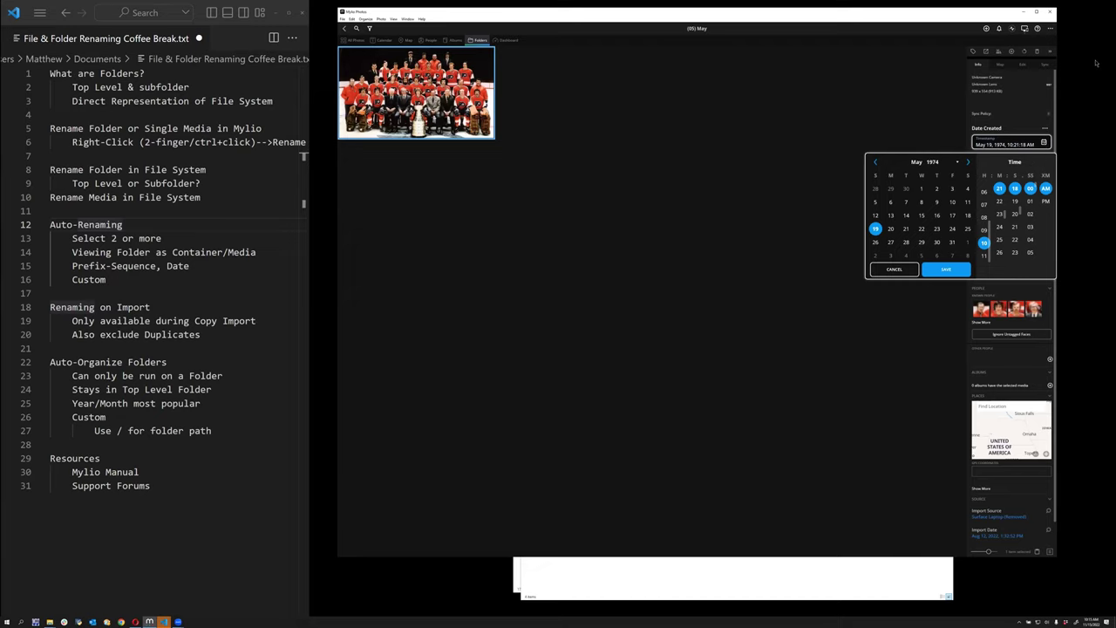
{"action": "left_click", "coordinate": [1045, 129]}
{"action": "left_click", "coordinate": [1044, 129]}
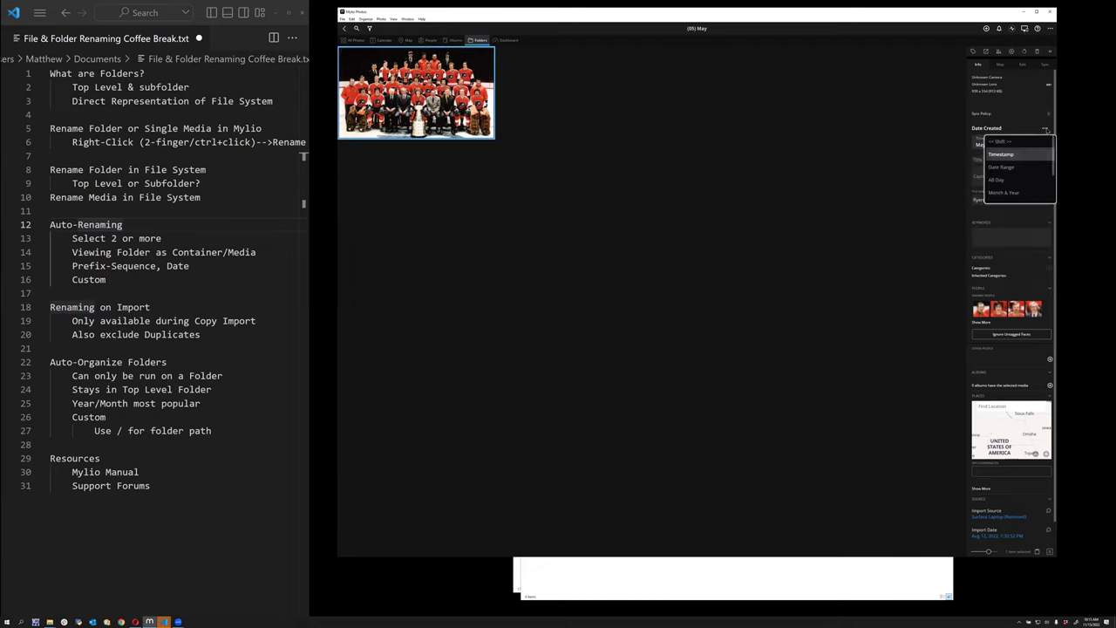
{"action": "scroll", "coordinate": [1027, 175], "scroll_direction": "down", "scroll_amount": 1}
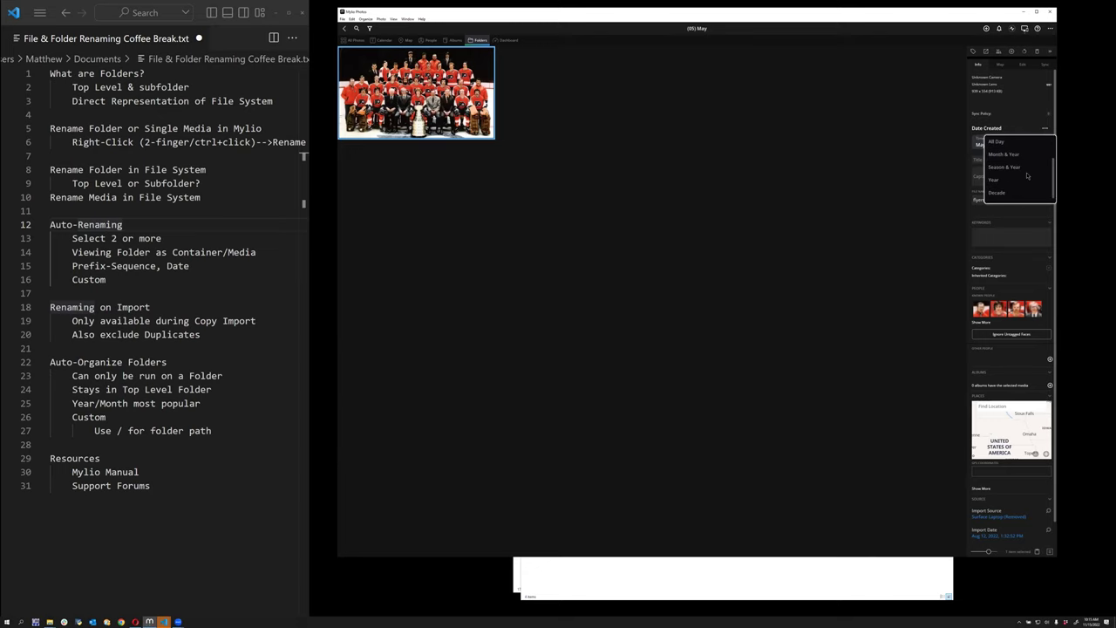
{"action": "left_click", "coordinate": [1022, 180]}
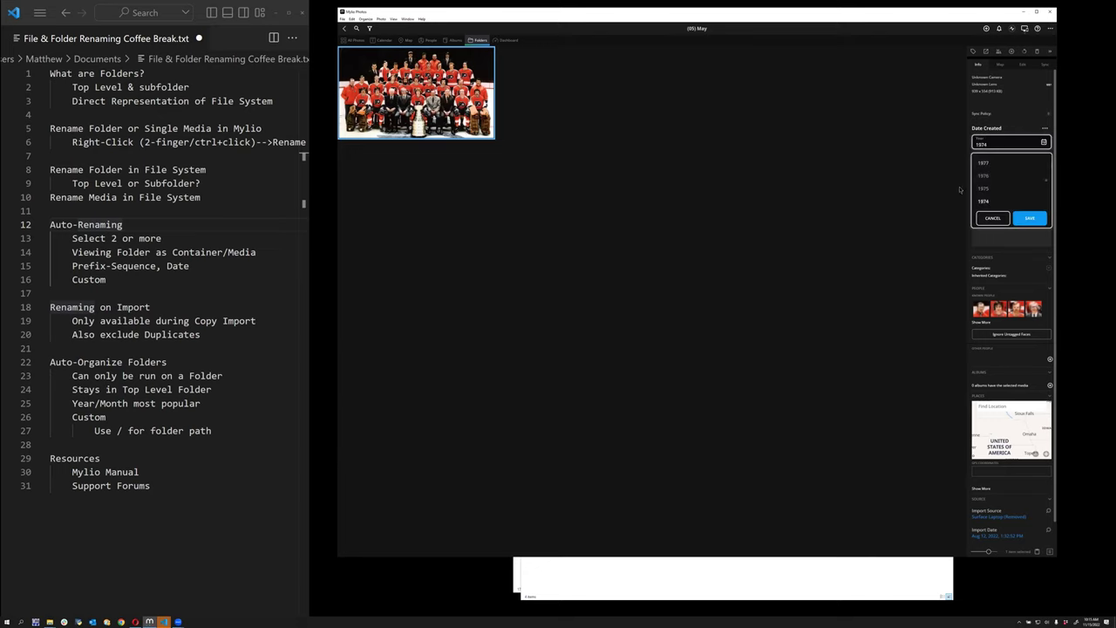
{"action": "left_click", "coordinate": [1030, 218]}
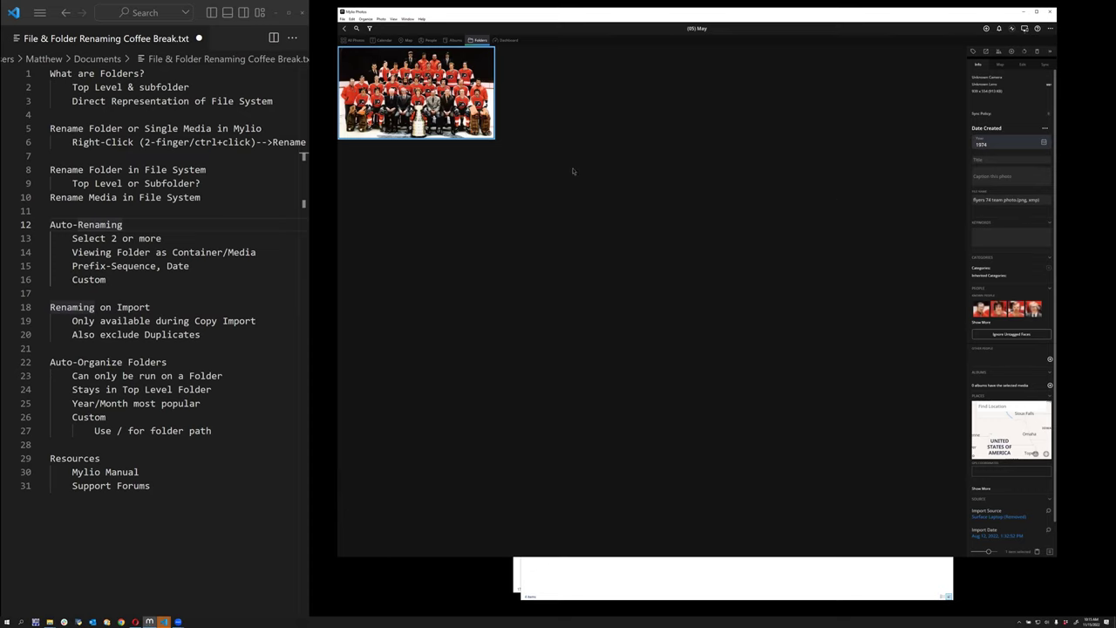
Return to the 1974 folder and view the Organize Folders options, closing them unapplied
{"action": "left_click", "coordinate": [345, 28]}
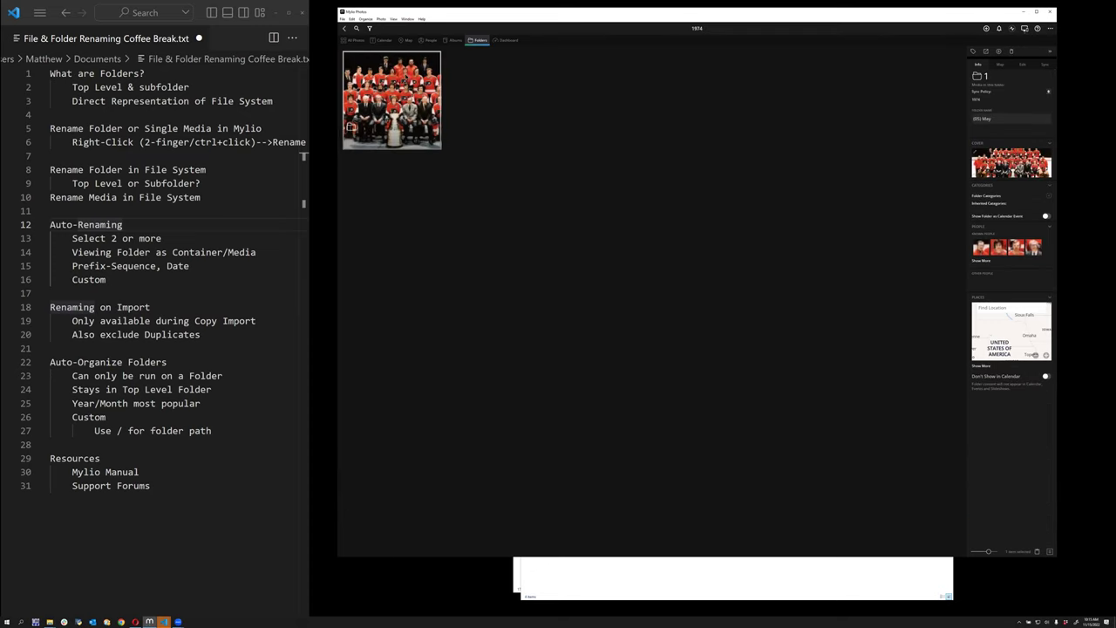
{"action": "left_click", "coordinate": [381, 19]}
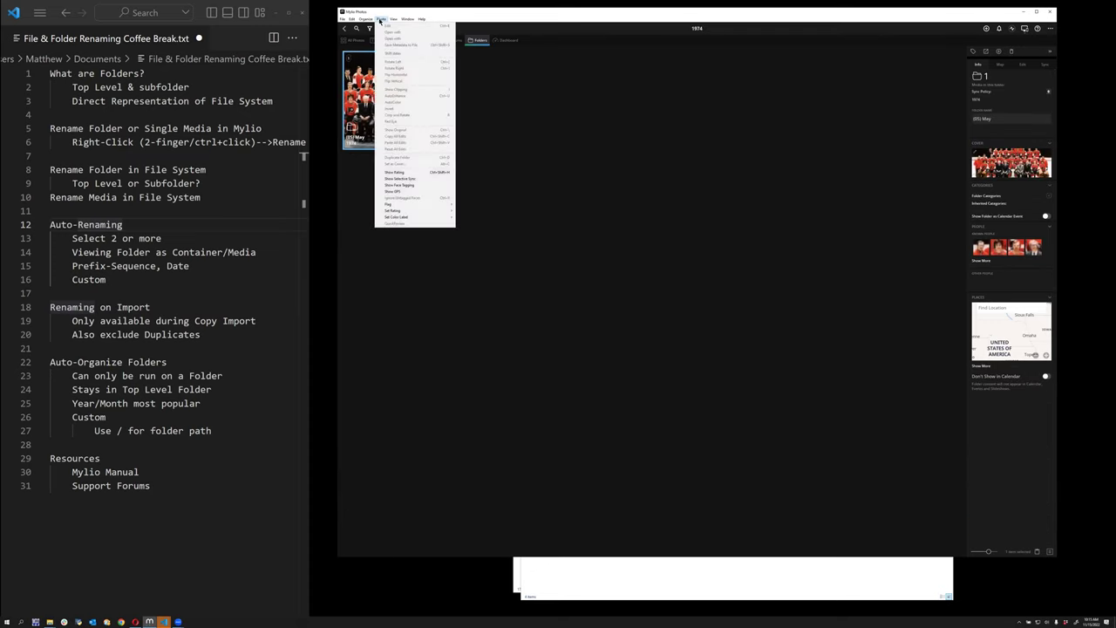
{"action": "mouse_move", "coordinate": [365, 19]}
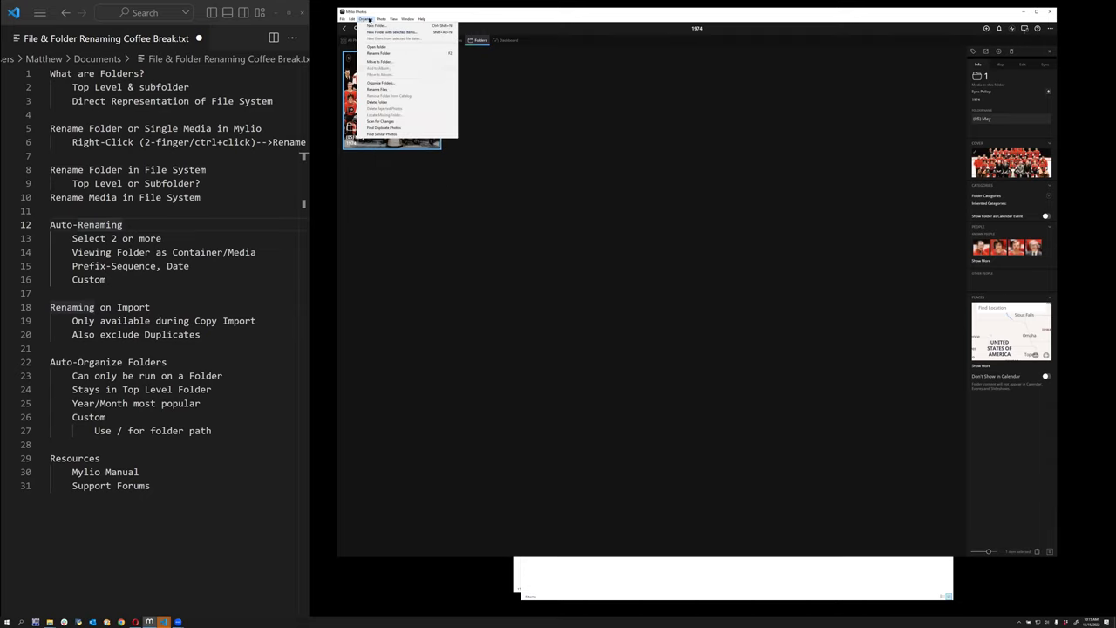
{"action": "left_click", "coordinate": [376, 83]}
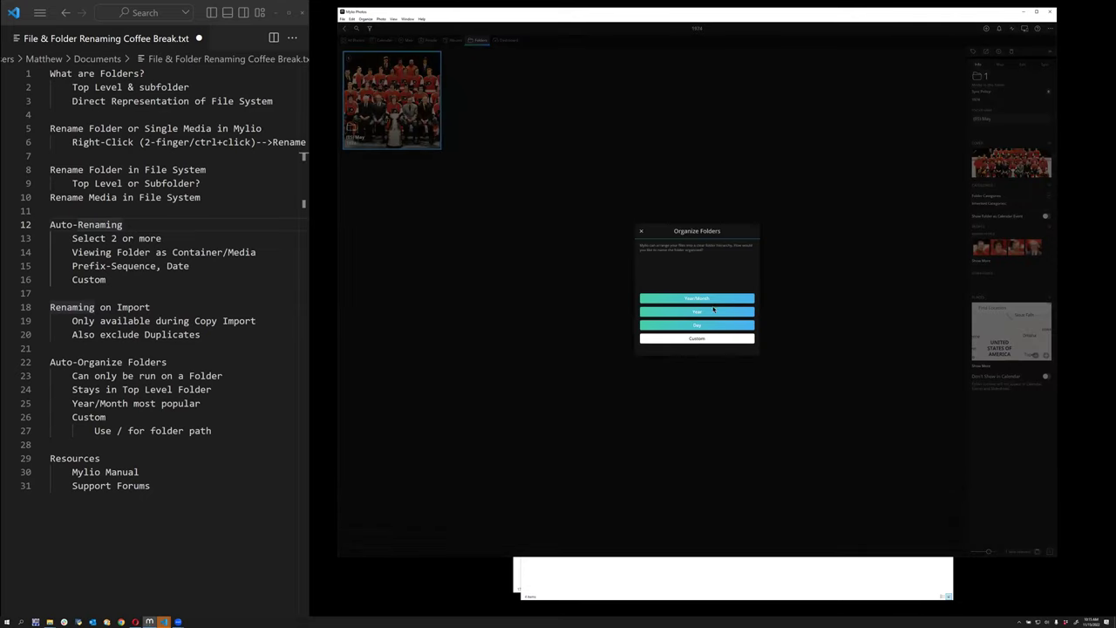
{"action": "left_click", "coordinate": [640, 232]}
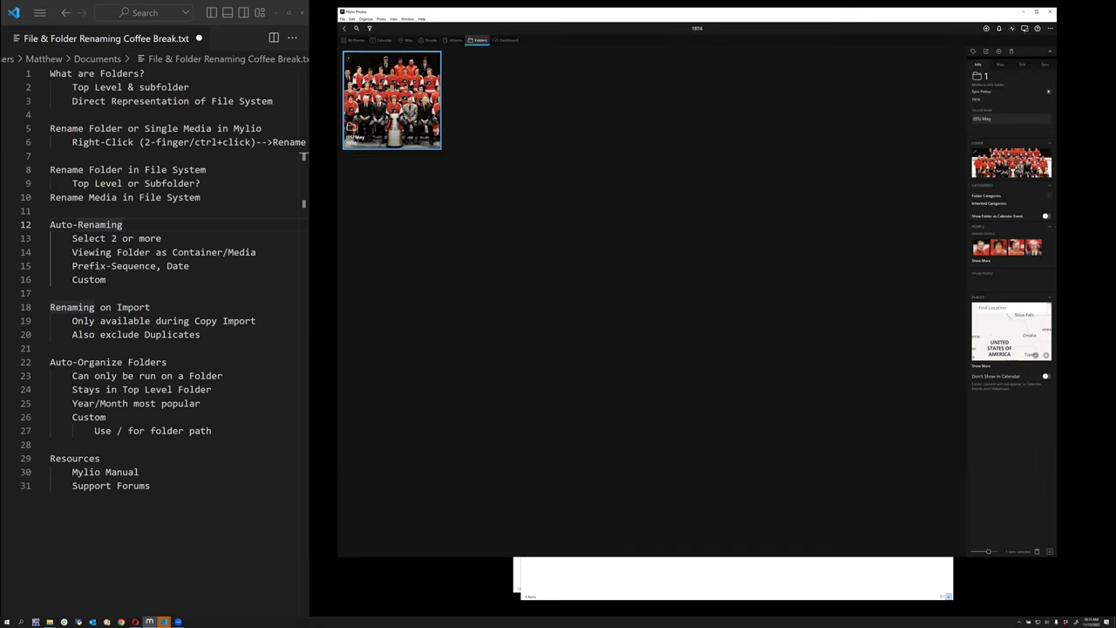
Check the team photo in (05) May, then start and cancel a folder named new
{"action": "double_click", "coordinate": [392, 100]}
{"action": "left_click", "coordinate": [421, 106]}
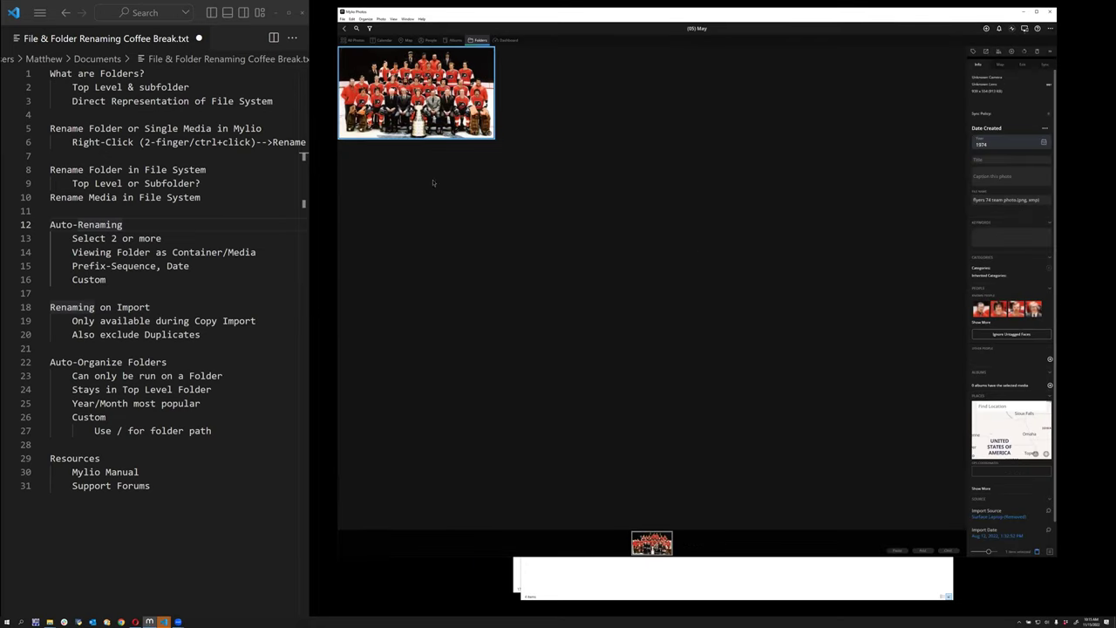
{"action": "left_click", "coordinate": [345, 30]}
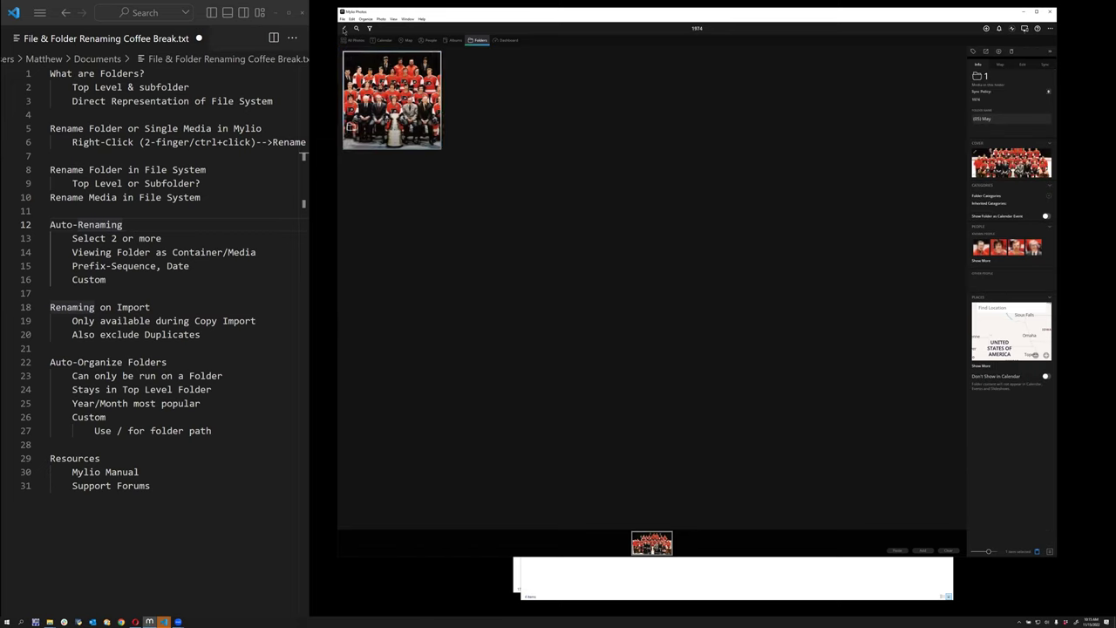
{"action": "left_click", "coordinate": [453, 238]}
{"action": "key", "text": "ctrl+shift+n"}
{"action": "type", "text": "new"}
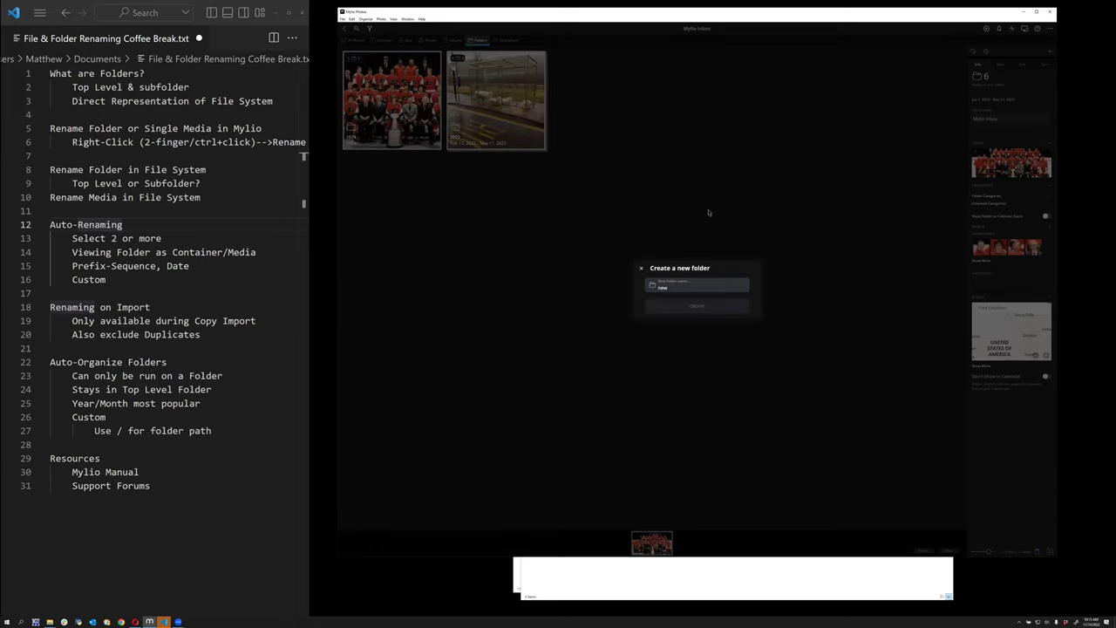
{"action": "left_click_drag", "start_coordinate": [647, 276], "coordinate": [698, 265]}
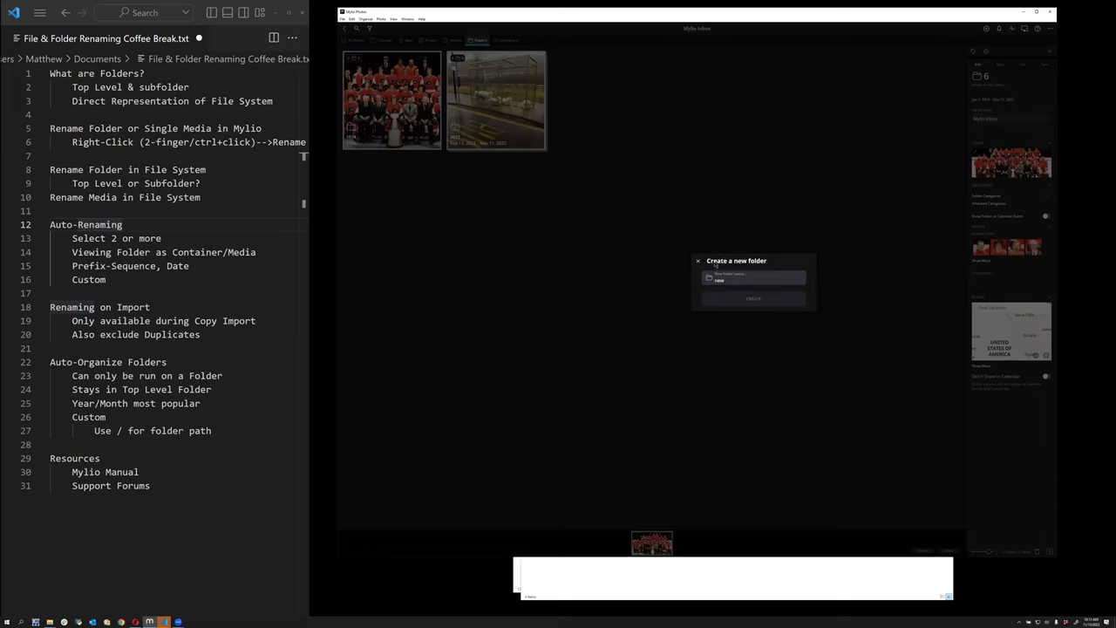
{"action": "left_click", "coordinate": [697, 262]}
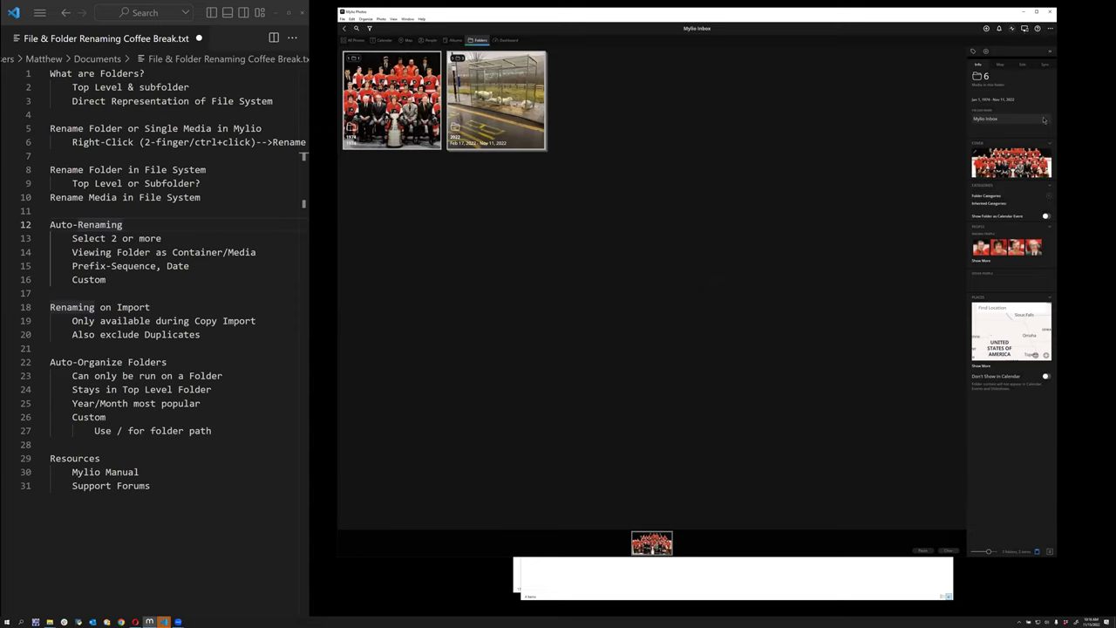
Create a folder named new in Mylio Inbox and move the team photo into it
{"action": "left_click", "coordinate": [986, 52]}
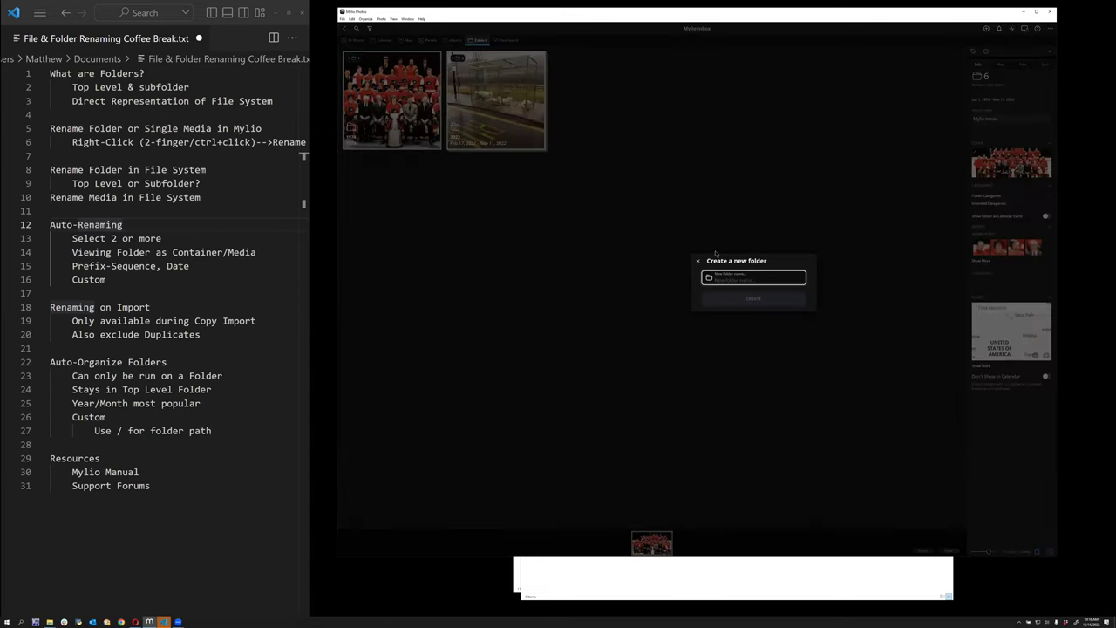
{"action": "type", "text": "new"}
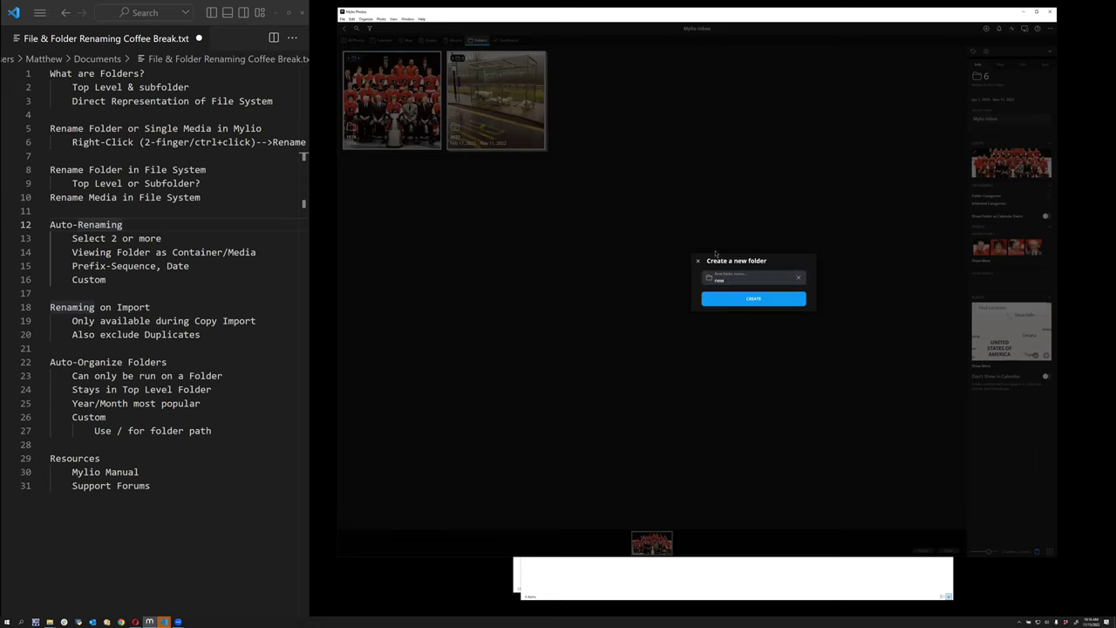
{"action": "key", "text": "Return"}
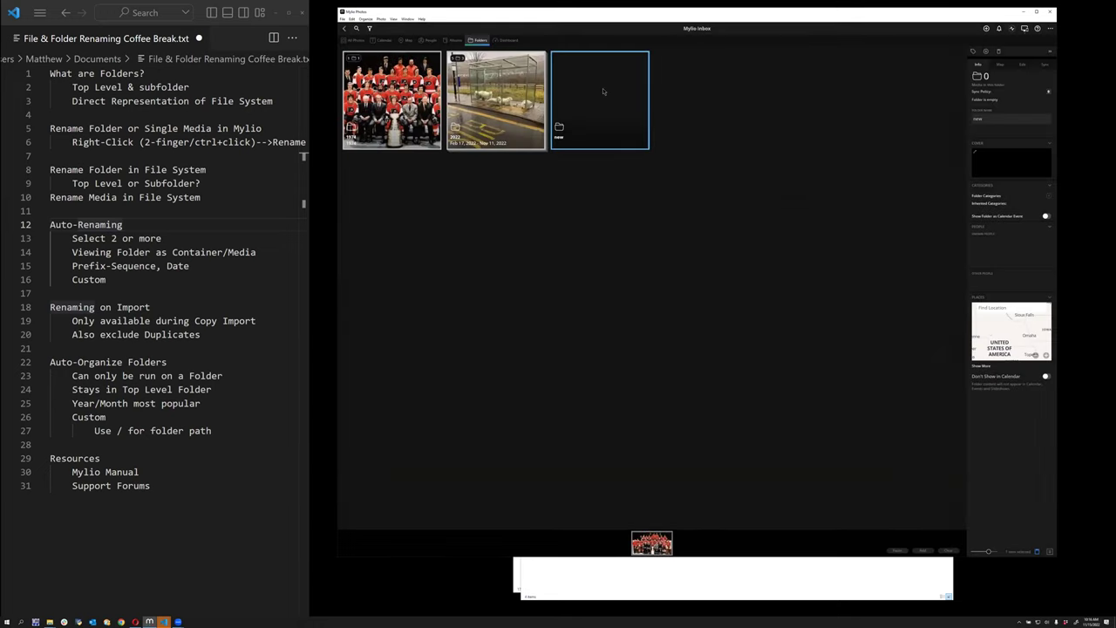
{"action": "double_click", "coordinate": [614, 141]}
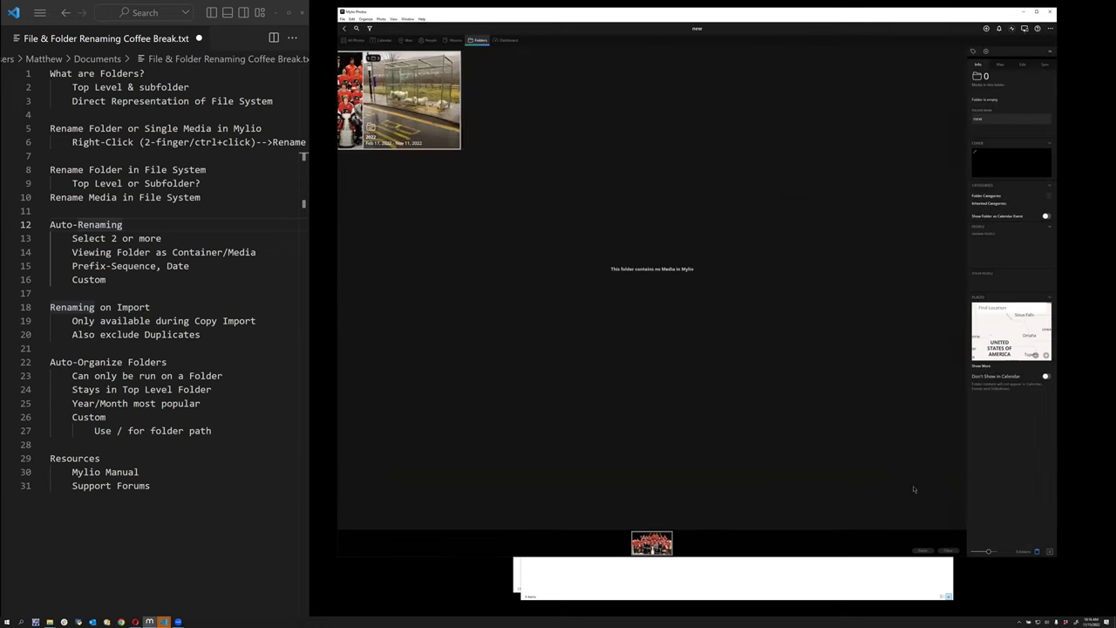
{"action": "left_click", "coordinate": [922, 551]}
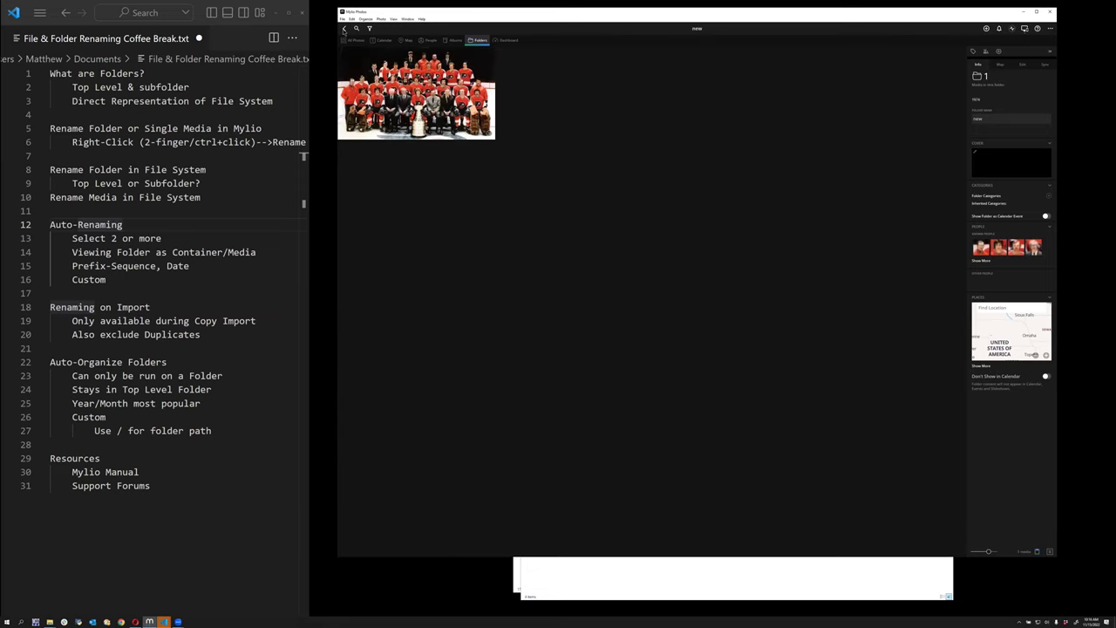
{"action": "left_click", "coordinate": [345, 29]}
Delete the empty 1974 folder and organize the team-photo folder by Year/Month now
{"action": "left_click", "coordinate": [386, 104]}
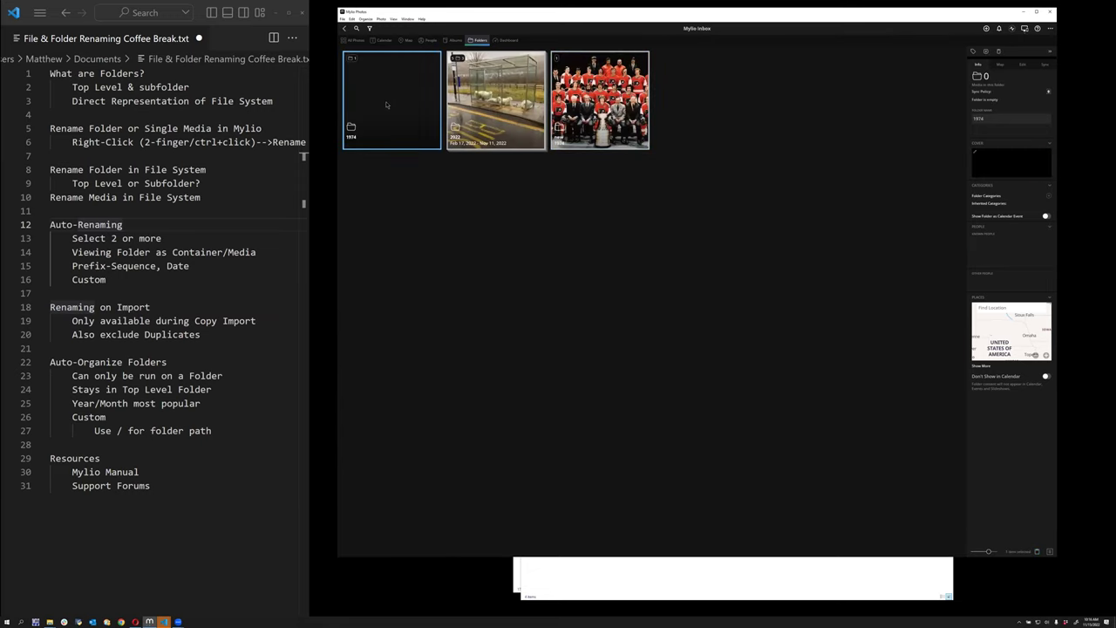
{"action": "key", "text": "Delete"}
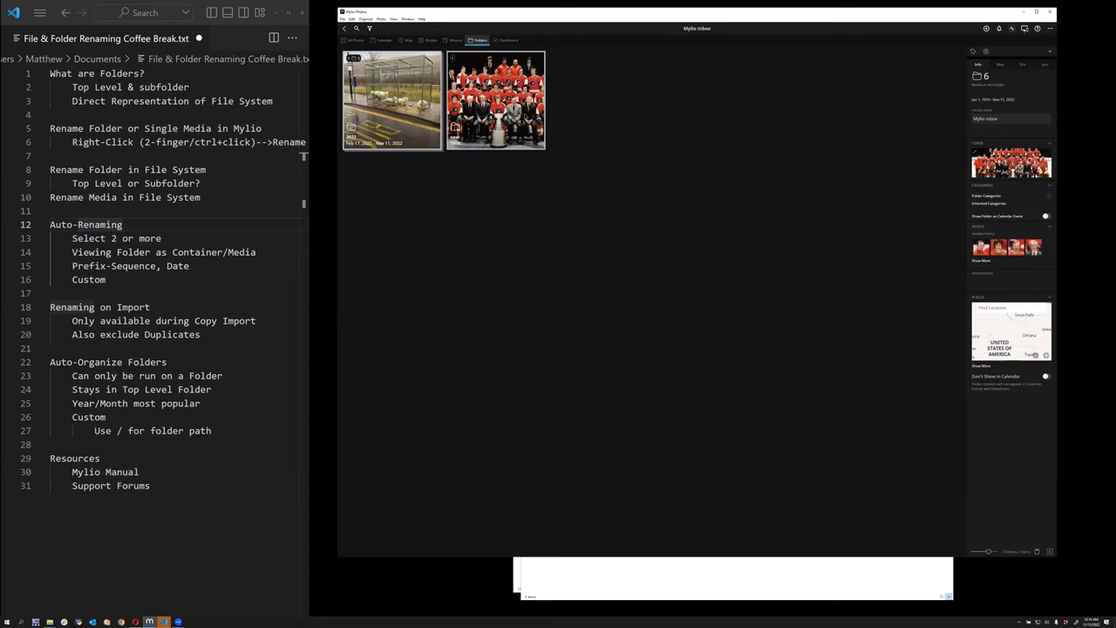
{"action": "left_click", "coordinate": [495, 100]}
{"action": "left_click", "coordinate": [367, 18]}
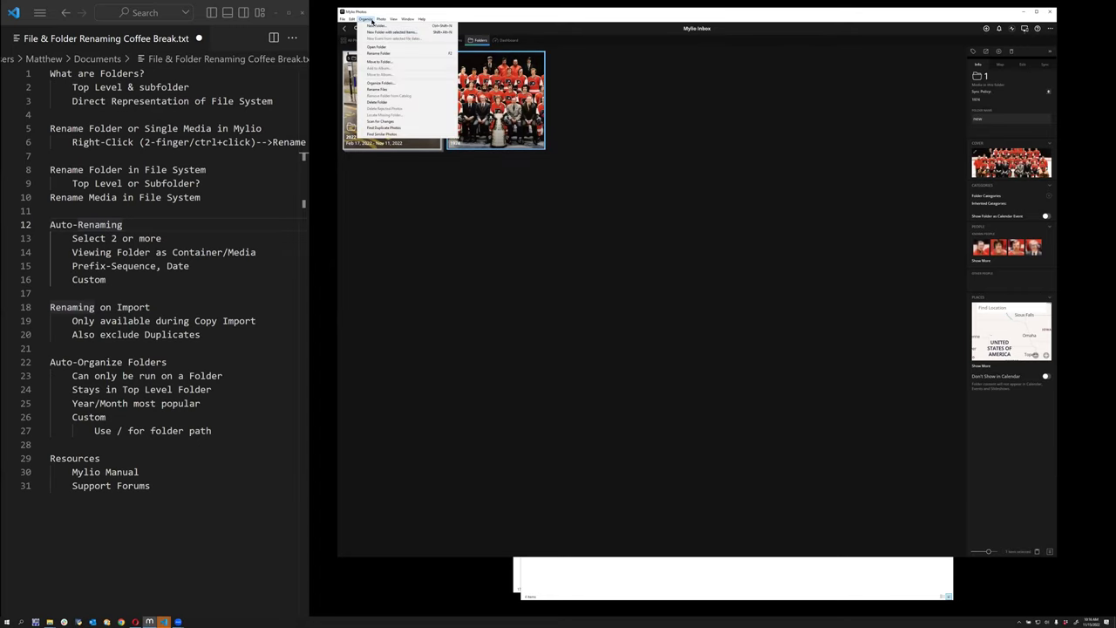
{"action": "left_click", "coordinate": [380, 83]}
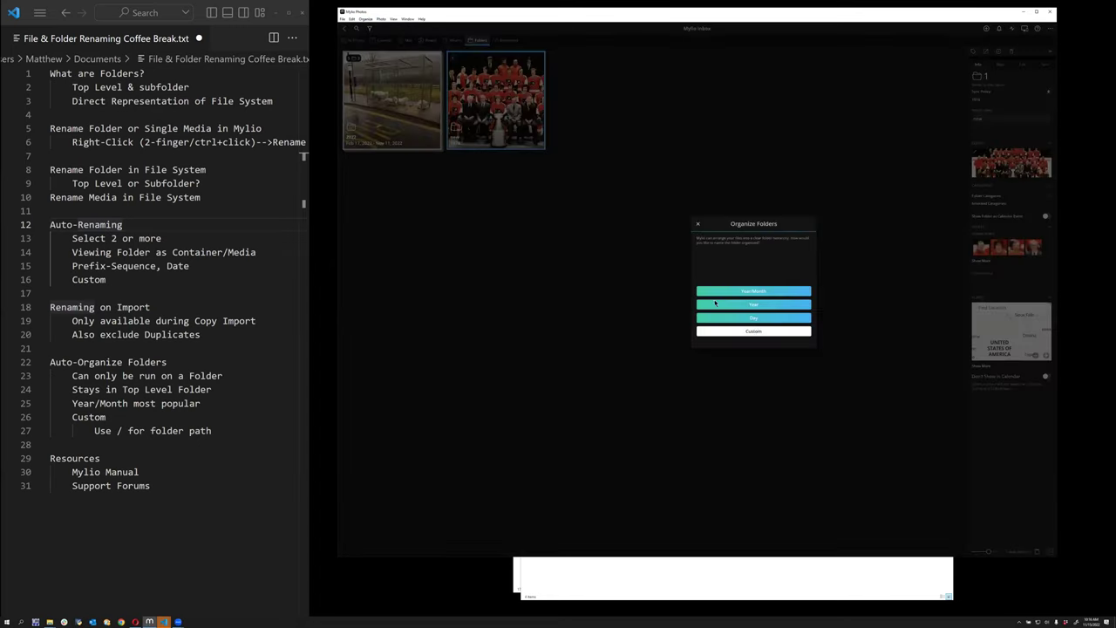
{"action": "left_click", "coordinate": [775, 294]}
{"action": "left_click", "coordinate": [764, 311]}
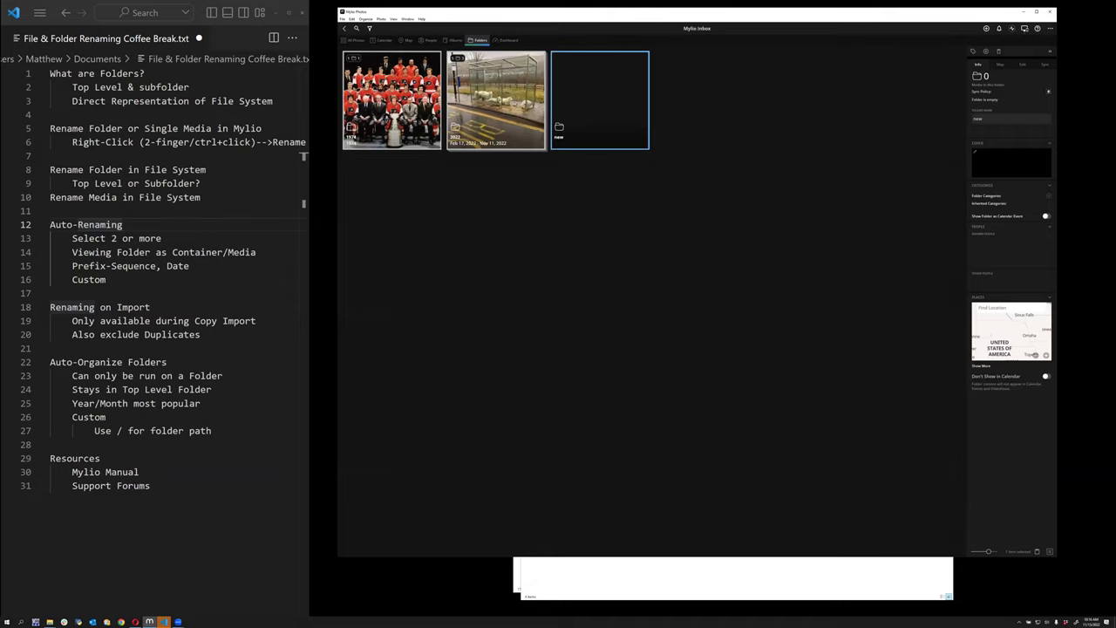
{"action": "double_click", "coordinate": [391, 100]}
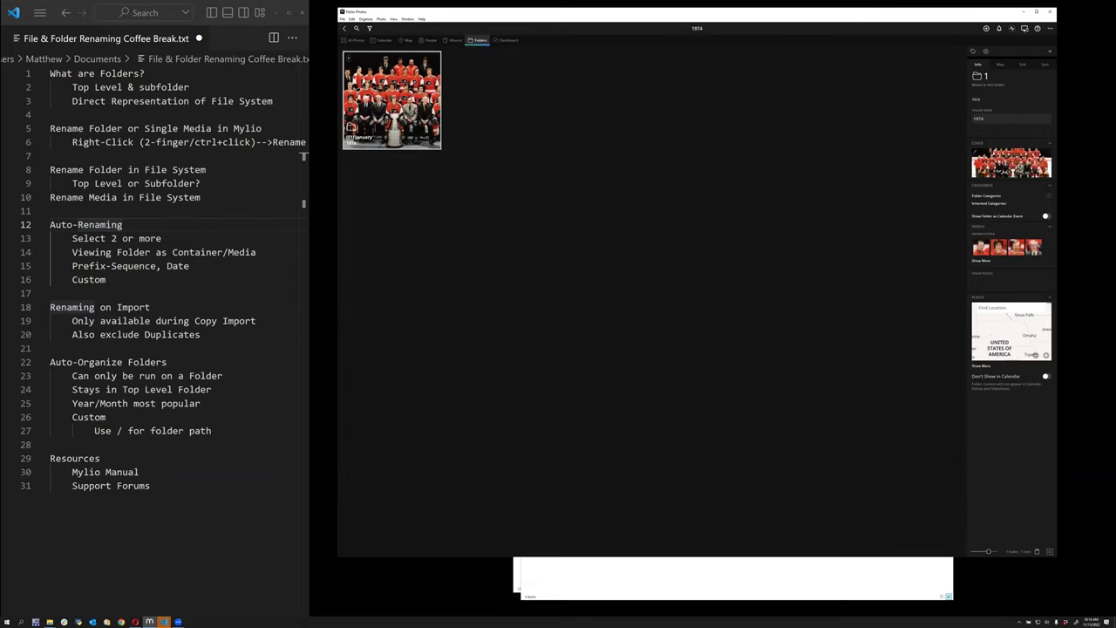
{"action": "double_click", "coordinate": [391, 100]}
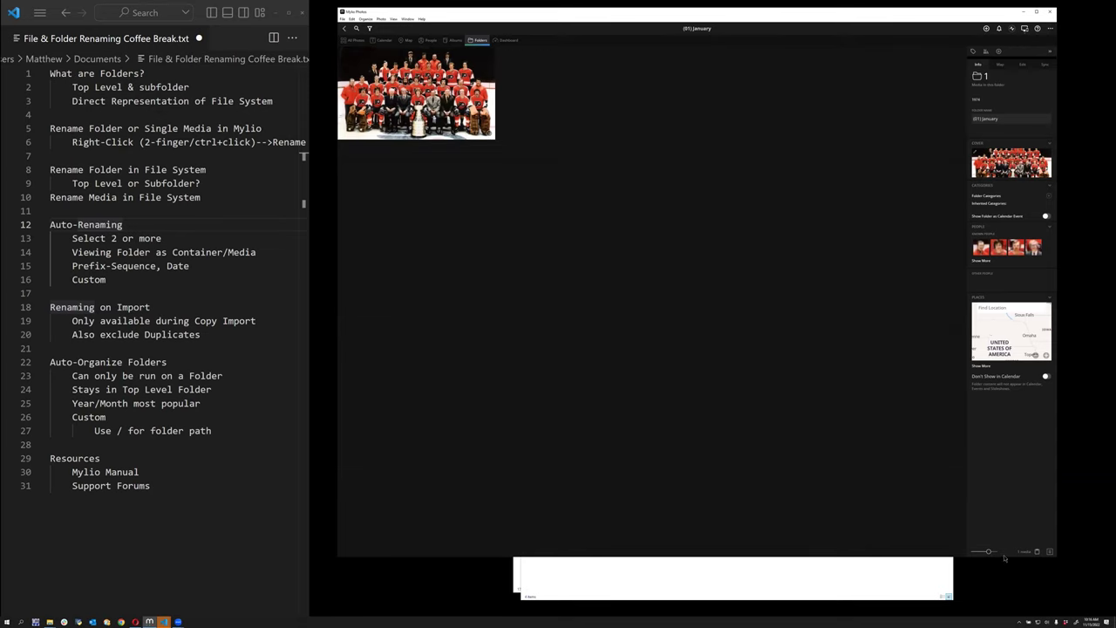
{"action": "left_click_drag", "start_coordinate": [989, 551], "coordinate": [994, 551]}
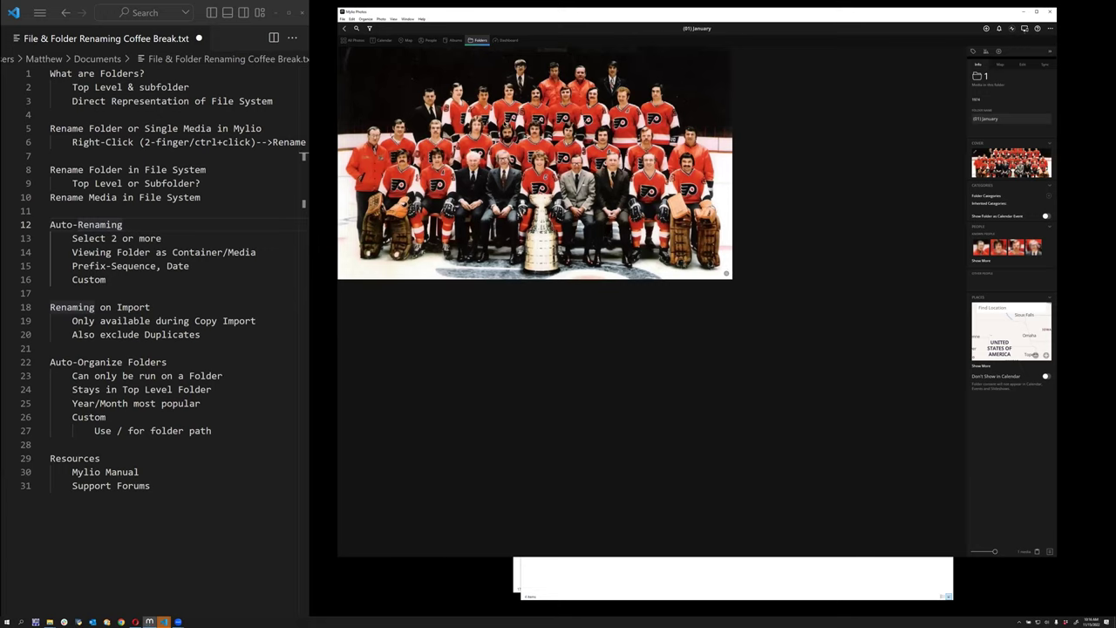
{"action": "left_click", "coordinate": [345, 28]}
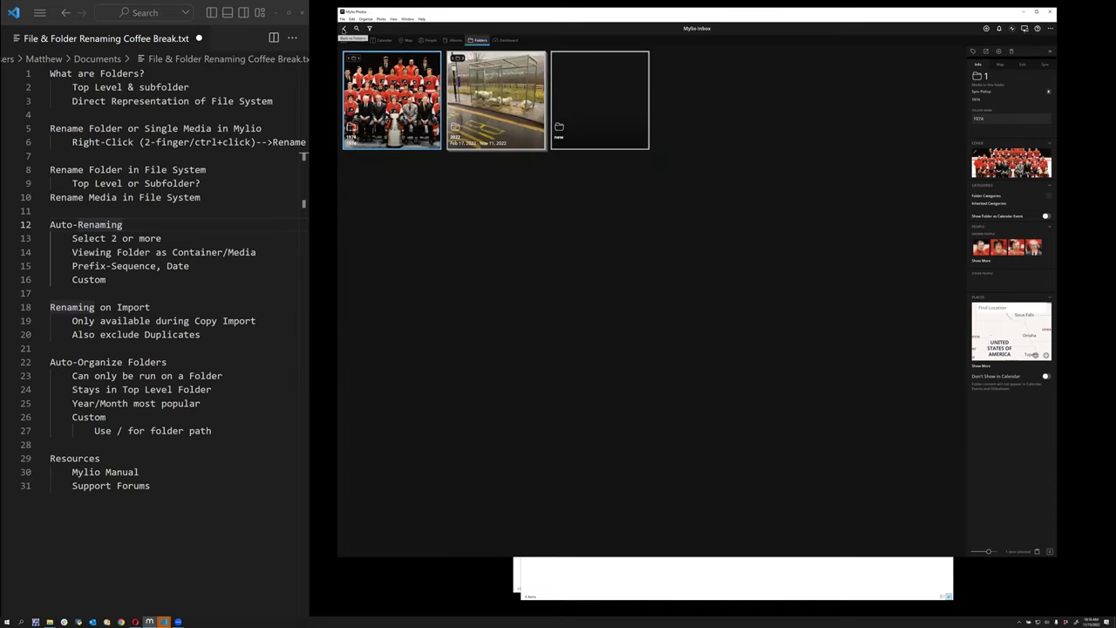
Go back from Mylio Inbox to the top-level Folders view
{"action": "left_click", "coordinate": [345, 29]}
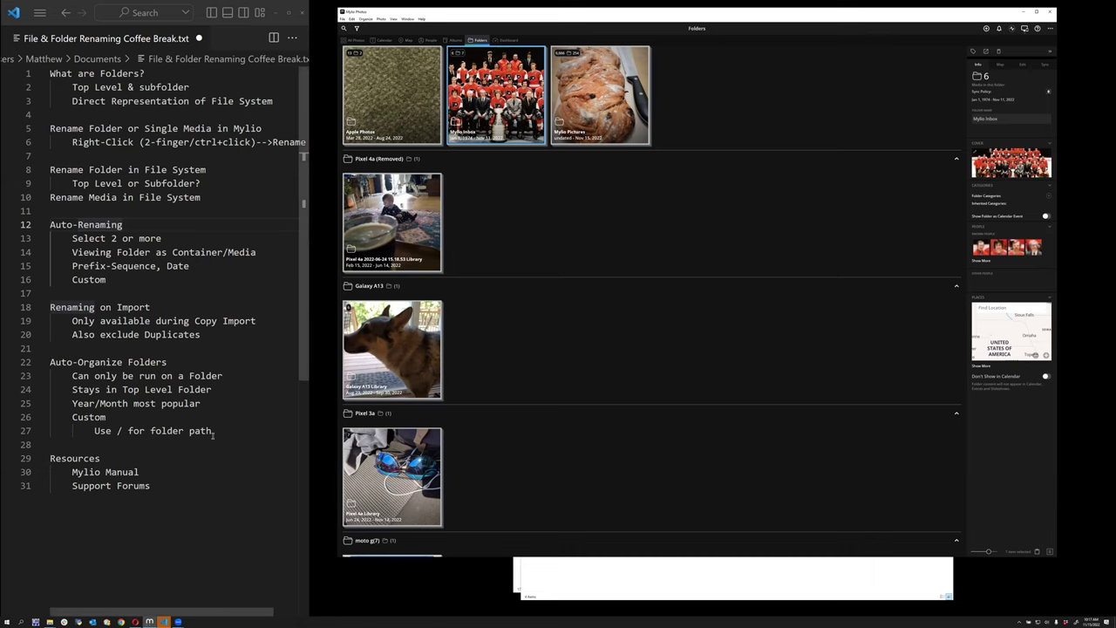
Open Mylio Pictures, select the Skipped folder and bring up its Organize Folders options
{"action": "left_click_drag", "start_coordinate": [216, 431], "coordinate": [93, 430]}
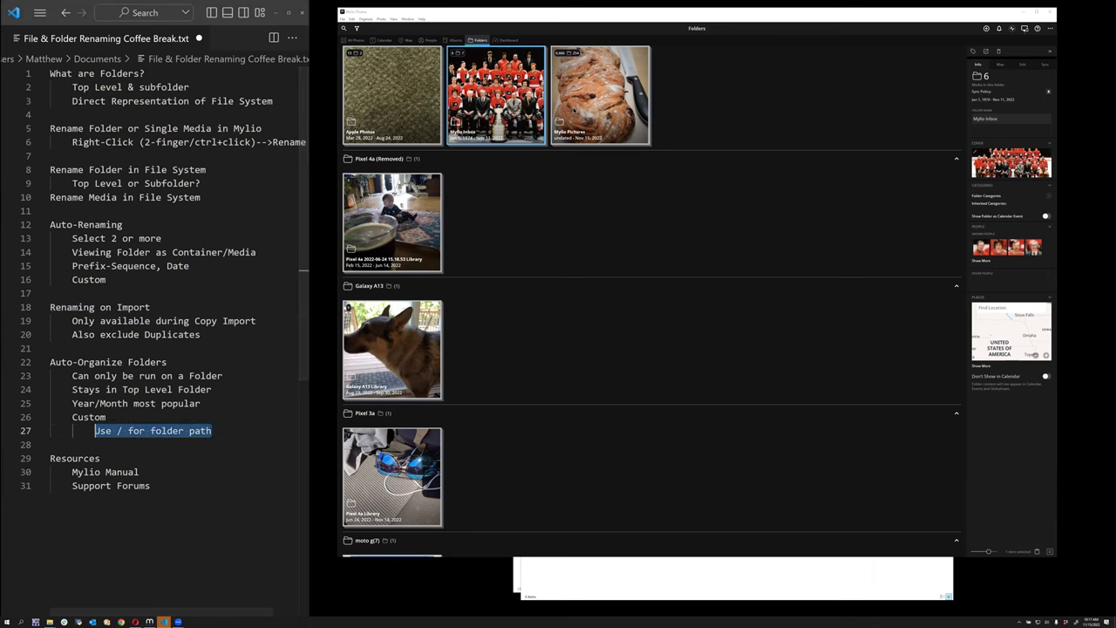
{"action": "double_click", "coordinate": [599, 94]}
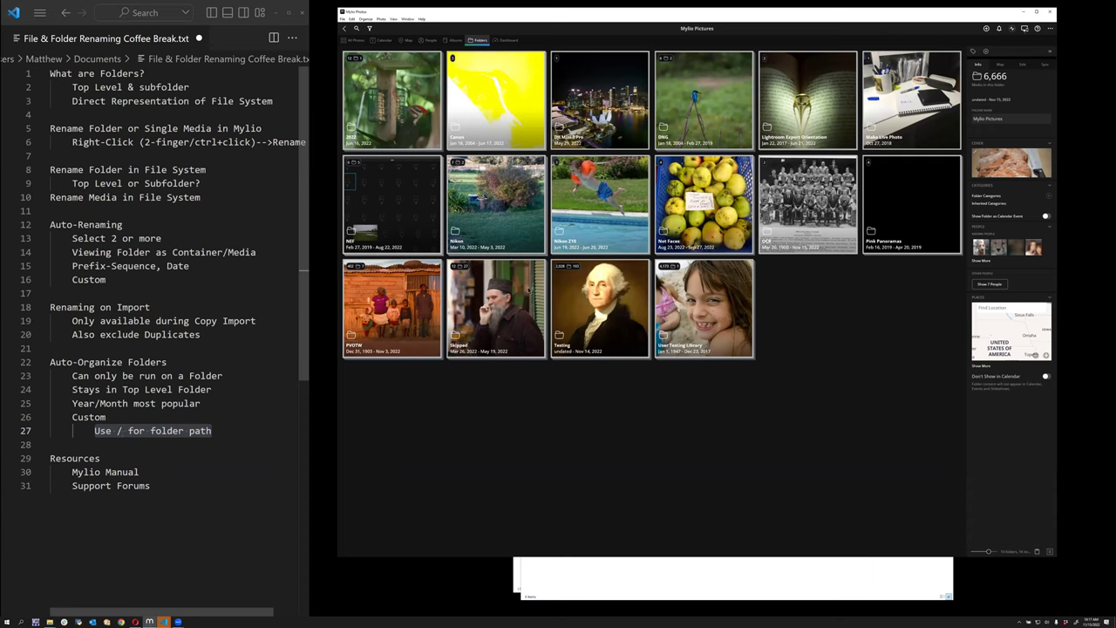
{"action": "left_click", "coordinate": [497, 305]}
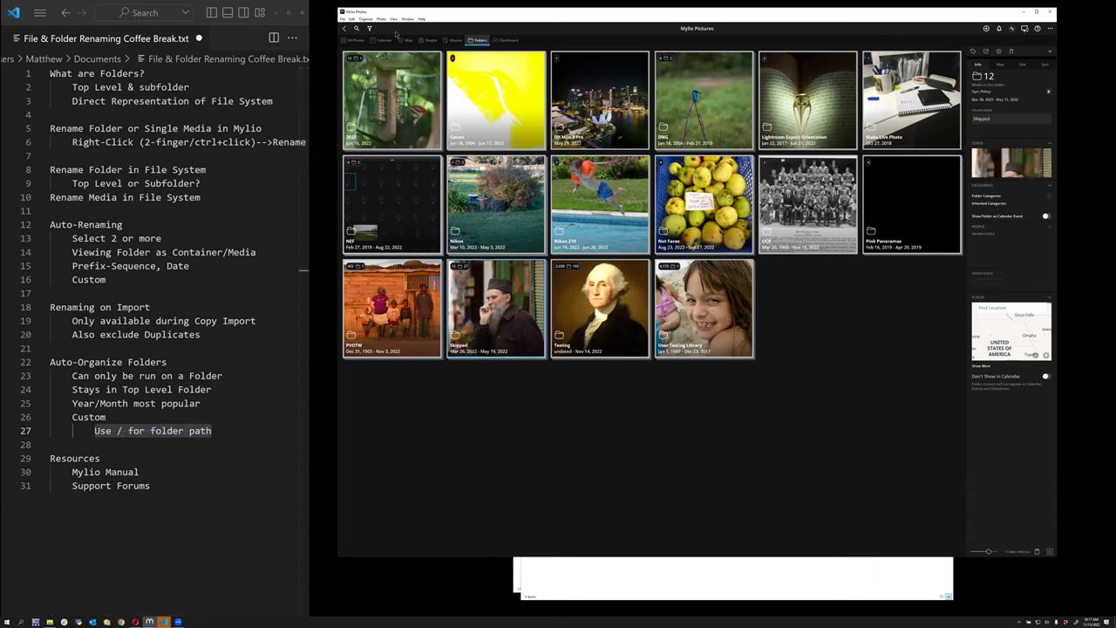
{"action": "left_click", "coordinate": [393, 19]}
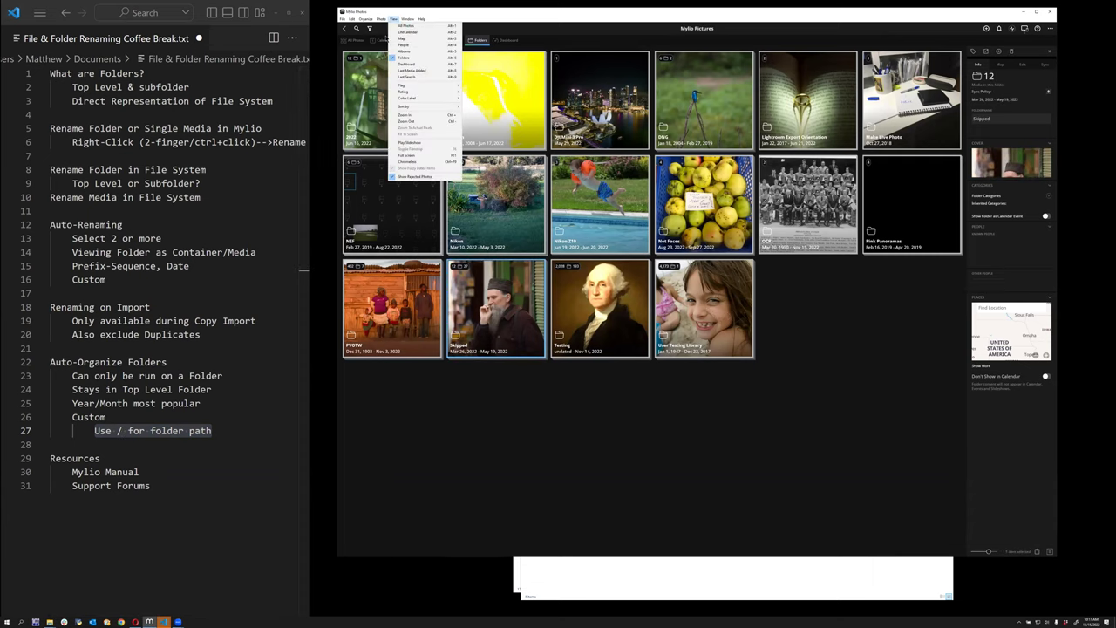
{"action": "mouse_move", "coordinate": [381, 18]}
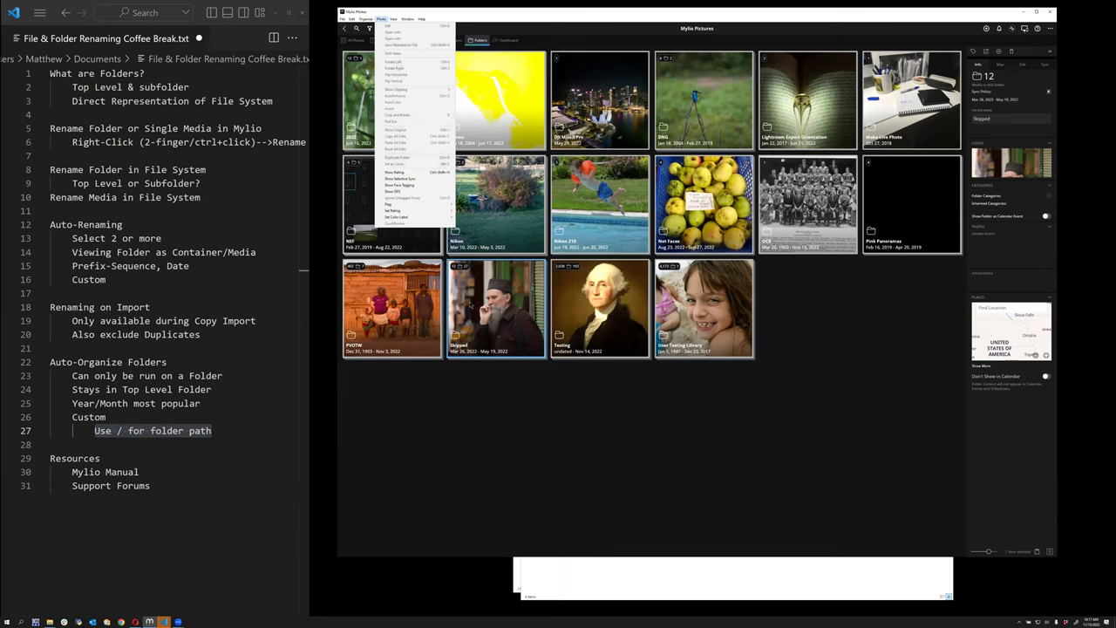
{"action": "left_click", "coordinate": [381, 19]}
{"action": "left_click", "coordinate": [364, 20]}
{"action": "left_click", "coordinate": [379, 84]}
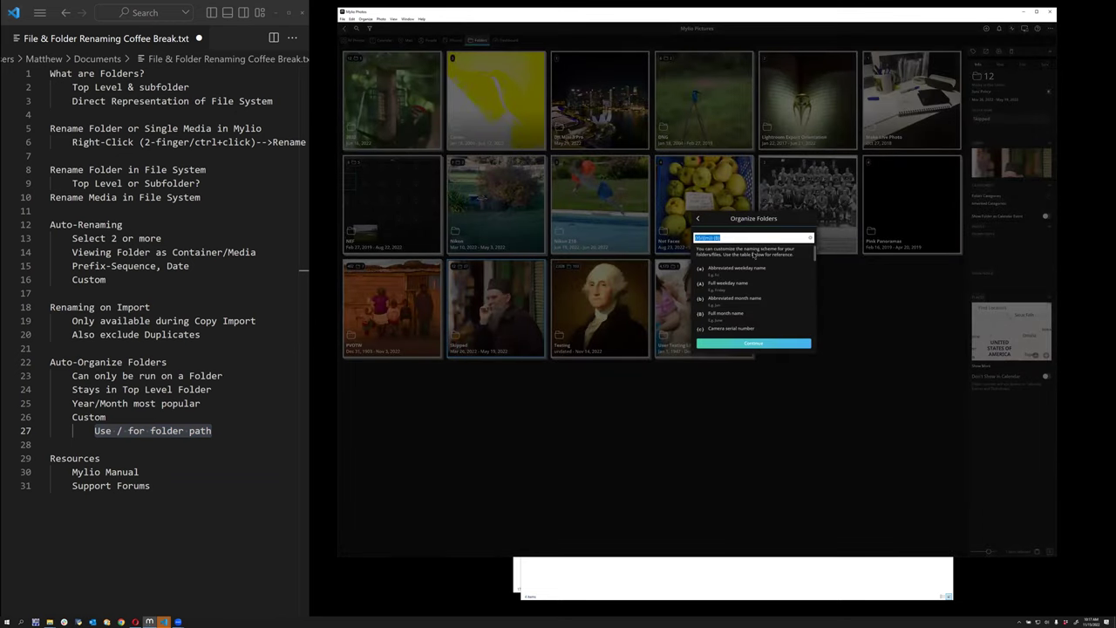
Prefix the custom folder pattern with 'NOT' and organize the Skipped folder now
{"action": "left_click", "coordinate": [755, 237]}
{"action": "key", "text": "Home"}
{"action": "type", "text": "NOT"}
{"action": "left_click", "coordinate": [774, 343]}
{"action": "left_click", "coordinate": [755, 311]}
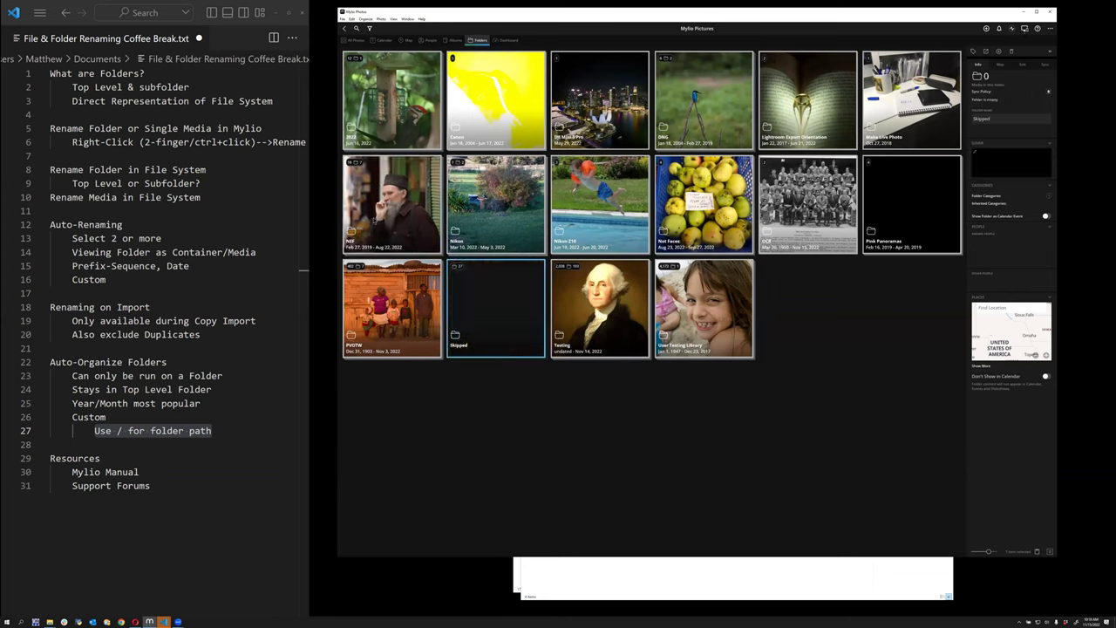
{"action": "double_click", "coordinate": [393, 205]}
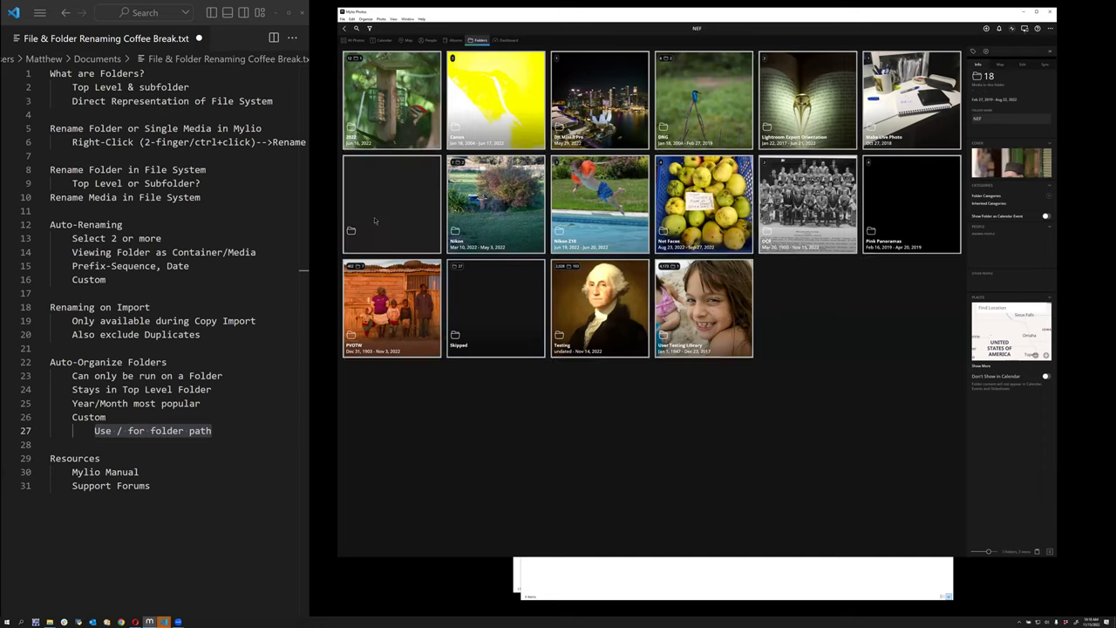
{"action": "double_click", "coordinate": [520, 98]}
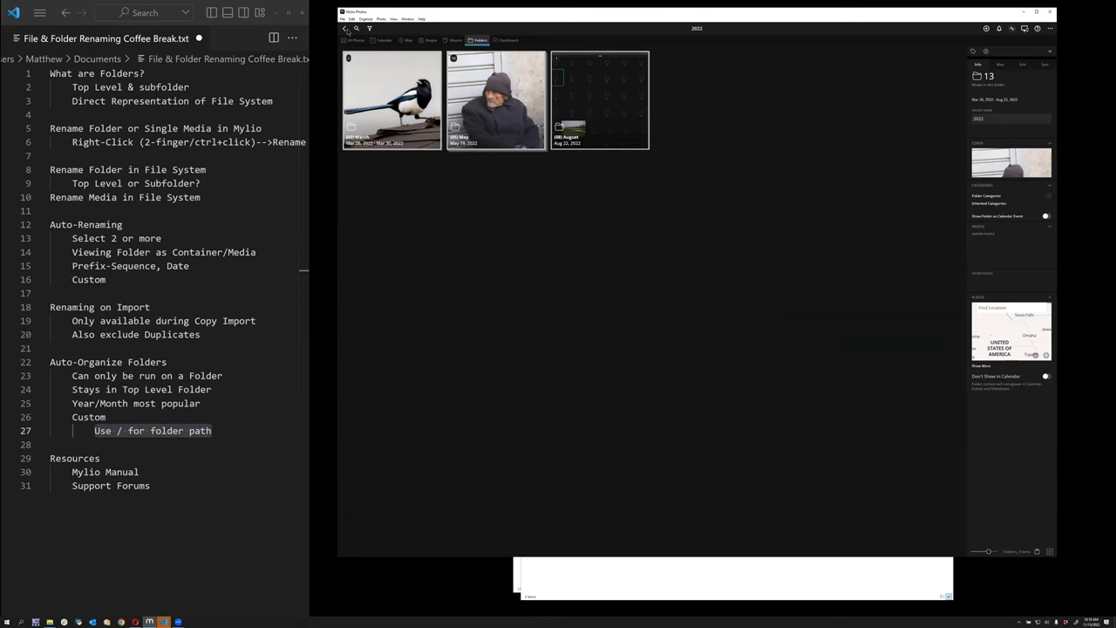
{"action": "left_click", "coordinate": [347, 29]}
{"action": "left_click", "coordinate": [347, 29]}
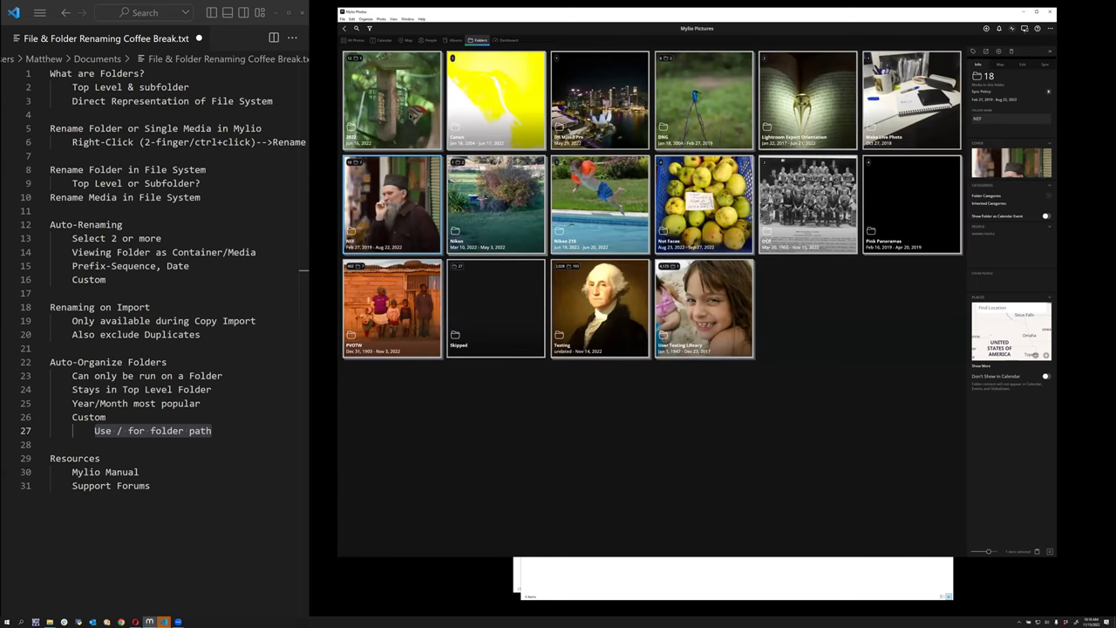
{"action": "left_click", "coordinate": [404, 114]}
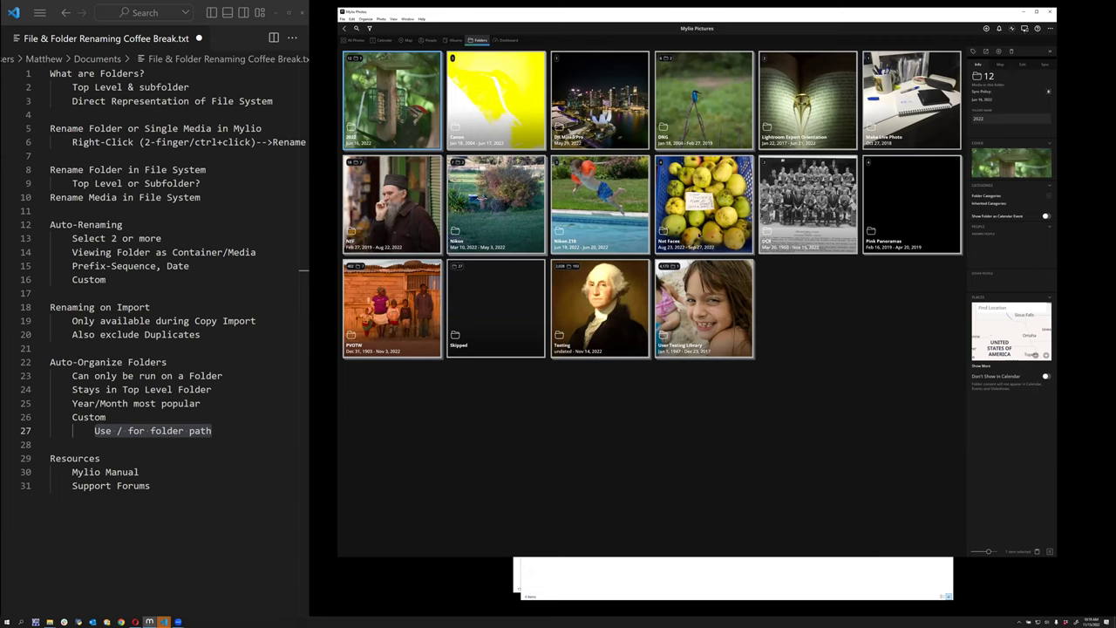
Select the Nikon folder and bring up its Organize Folders options
{"action": "left_click", "coordinate": [417, 225]}
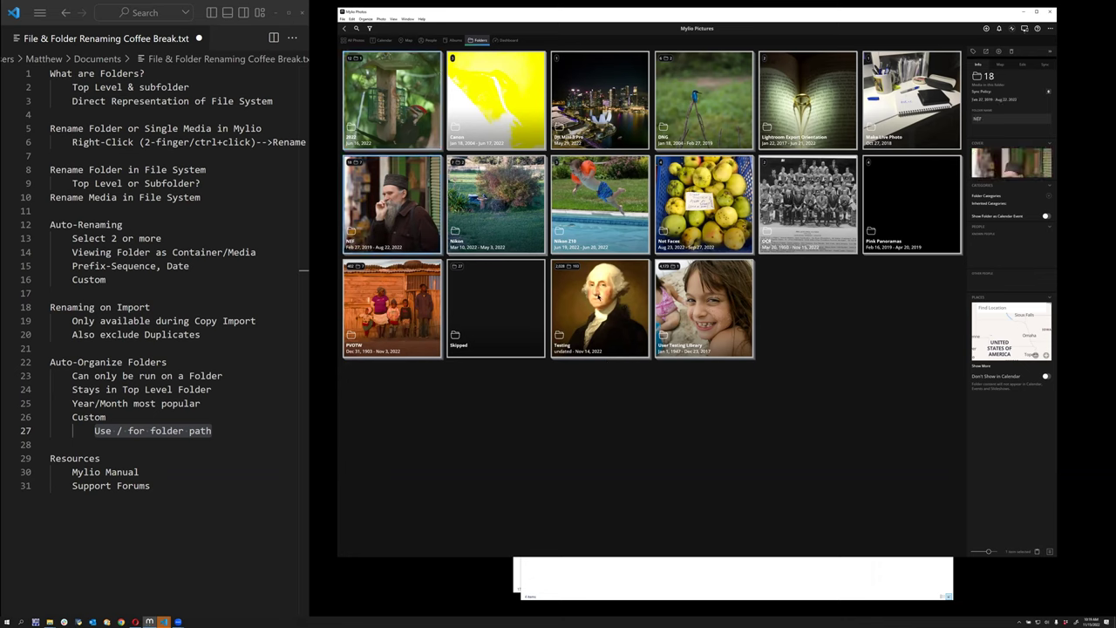
{"action": "left_click", "coordinate": [490, 207]}
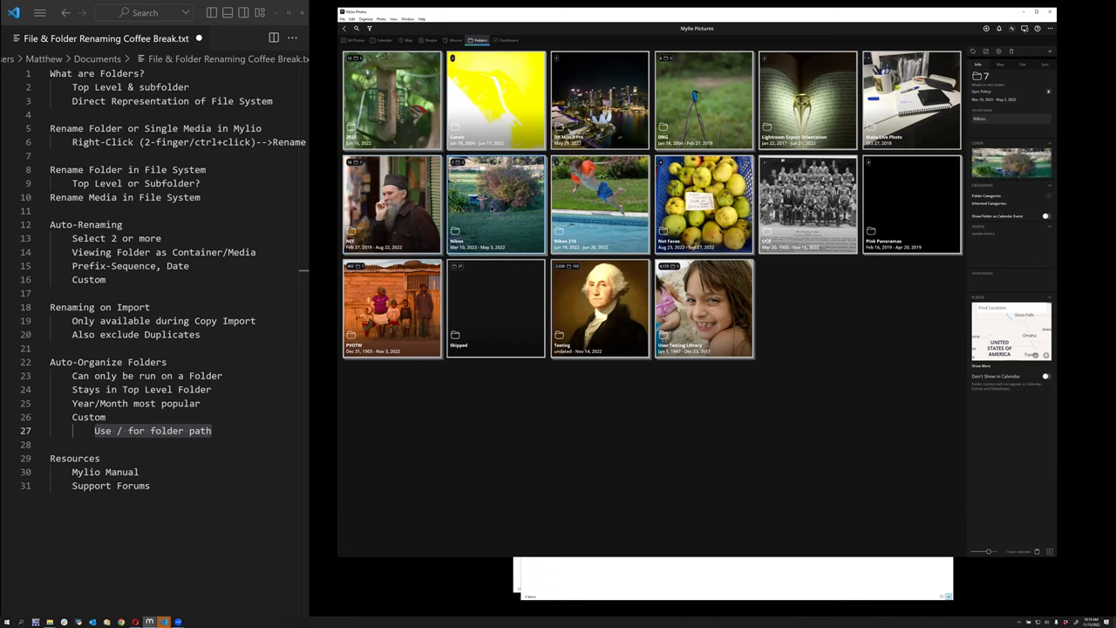
{"action": "left_click", "coordinate": [365, 19]}
{"action": "left_click", "coordinate": [372, 84]}
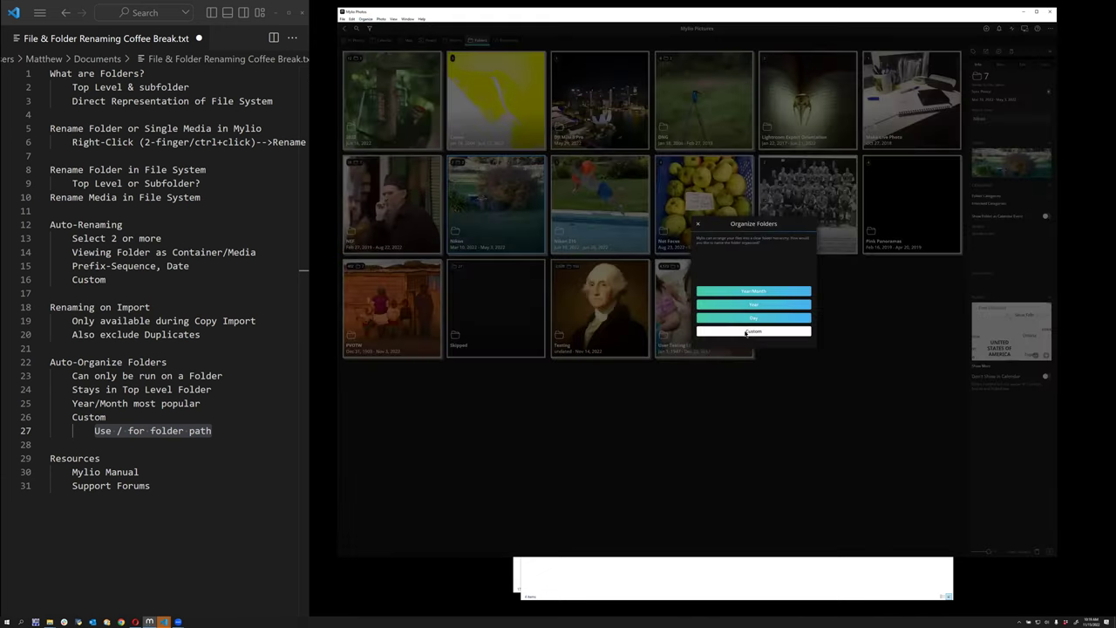
Try the pattern 'New New New', close without organizing, and open the Testing folder
{"action": "left_click", "coordinate": [705, 237]}
{"action": "key", "text": "BackSpace"}
{"action": "key", "text": "BackSpace"}
{"action": "key", "text": "BackSpace"}
{"action": "type", "text": "New/{Y}/{m}/{B"}
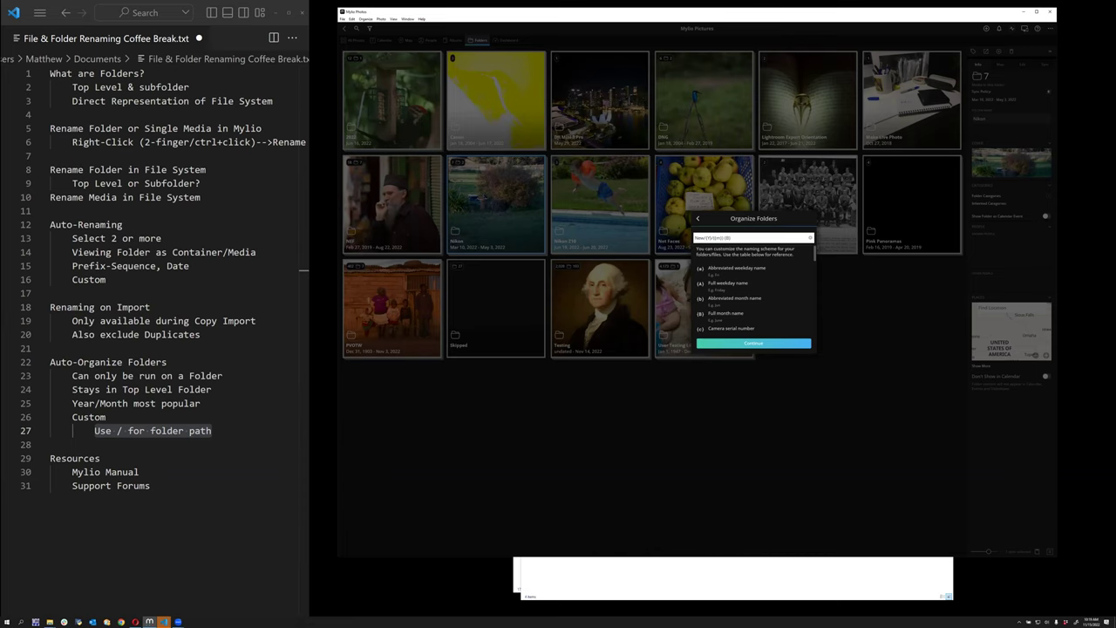
{"action": "type", "text": " New New"}
{"action": "left_click", "coordinate": [698, 224]}
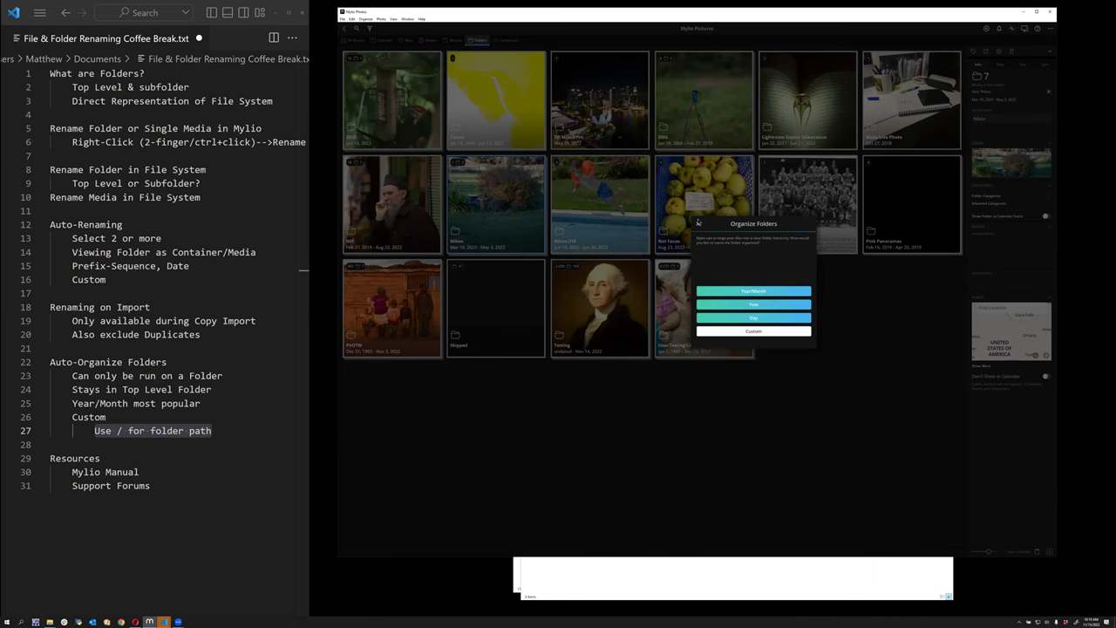
{"action": "left_click", "coordinate": [697, 228]}
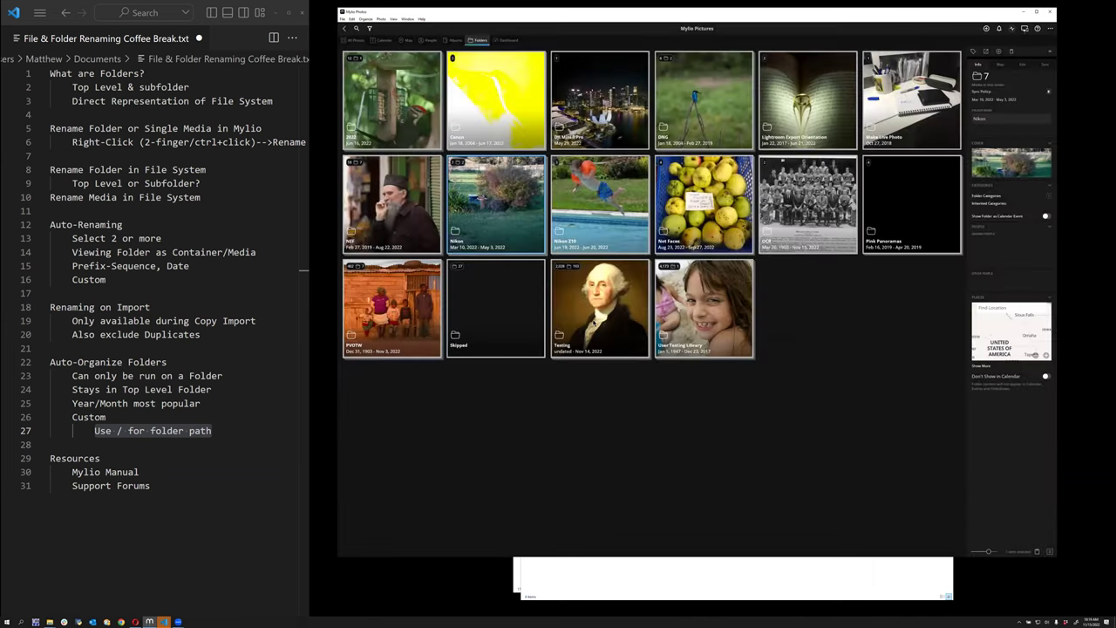
{"action": "double_click", "coordinate": [584, 324]}
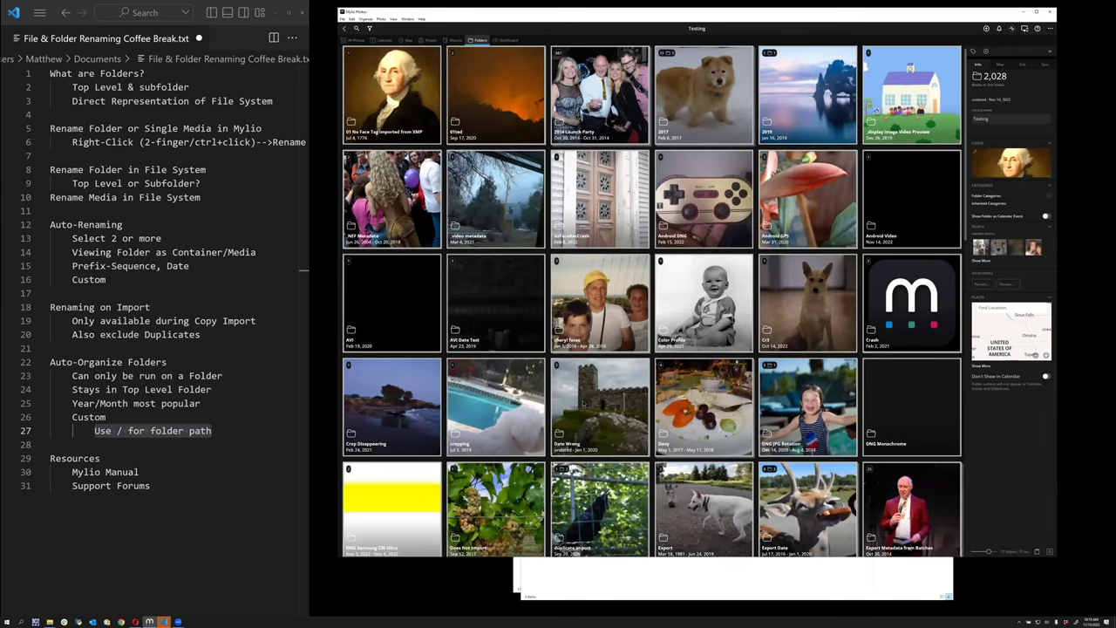
Organize the Davy folder by Year/Month, then go back up out of Testing
{"action": "left_click", "coordinate": [602, 400]}
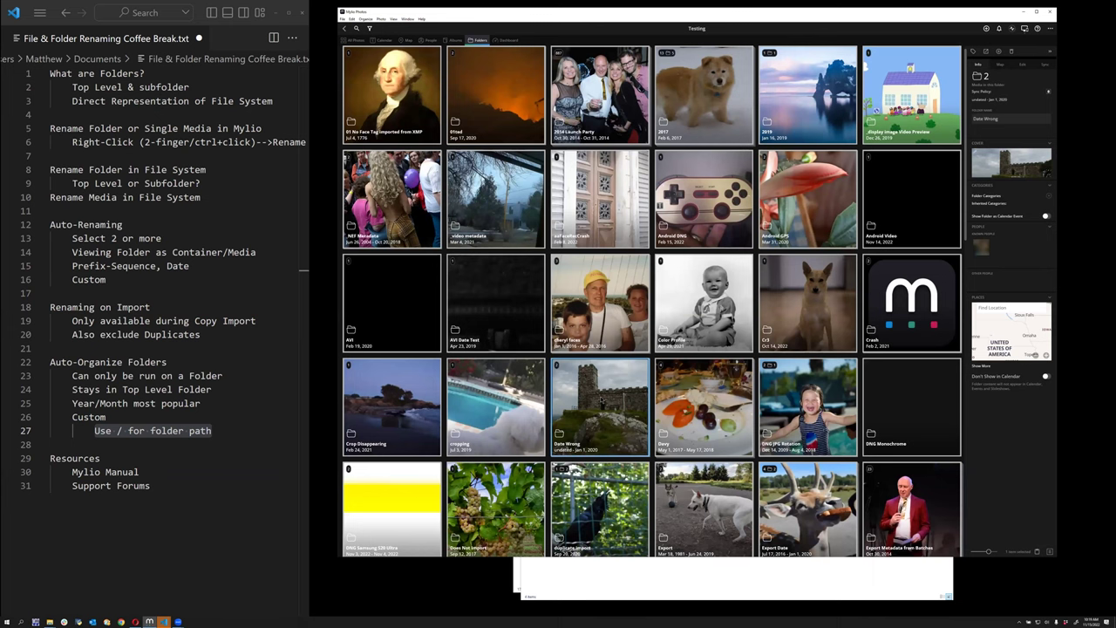
{"action": "left_click", "coordinate": [696, 397]}
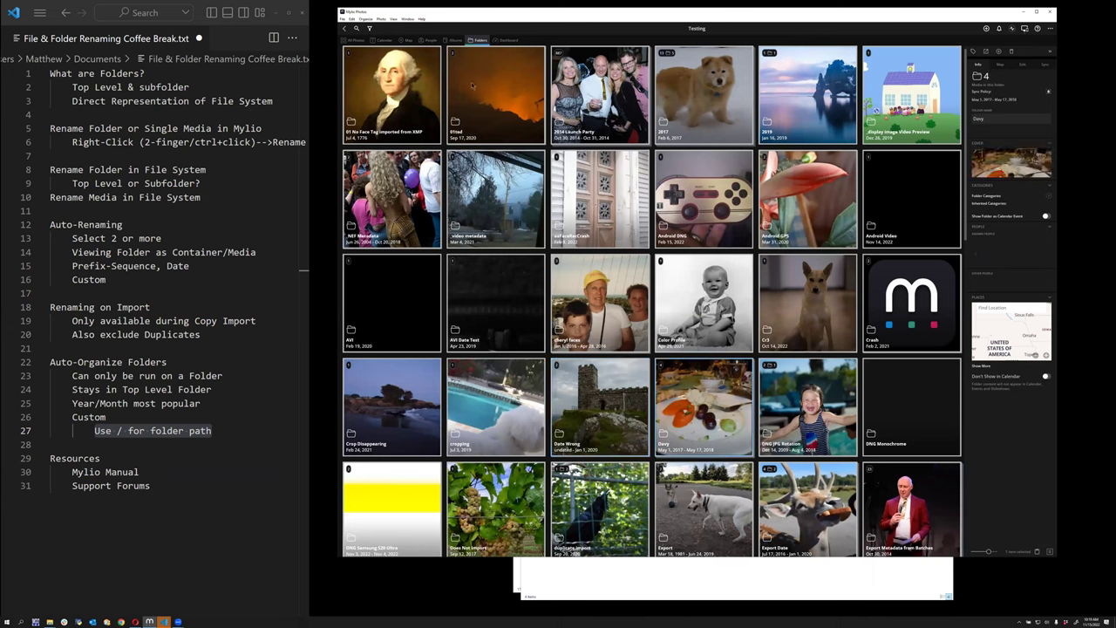
{"action": "left_click", "coordinate": [366, 18]}
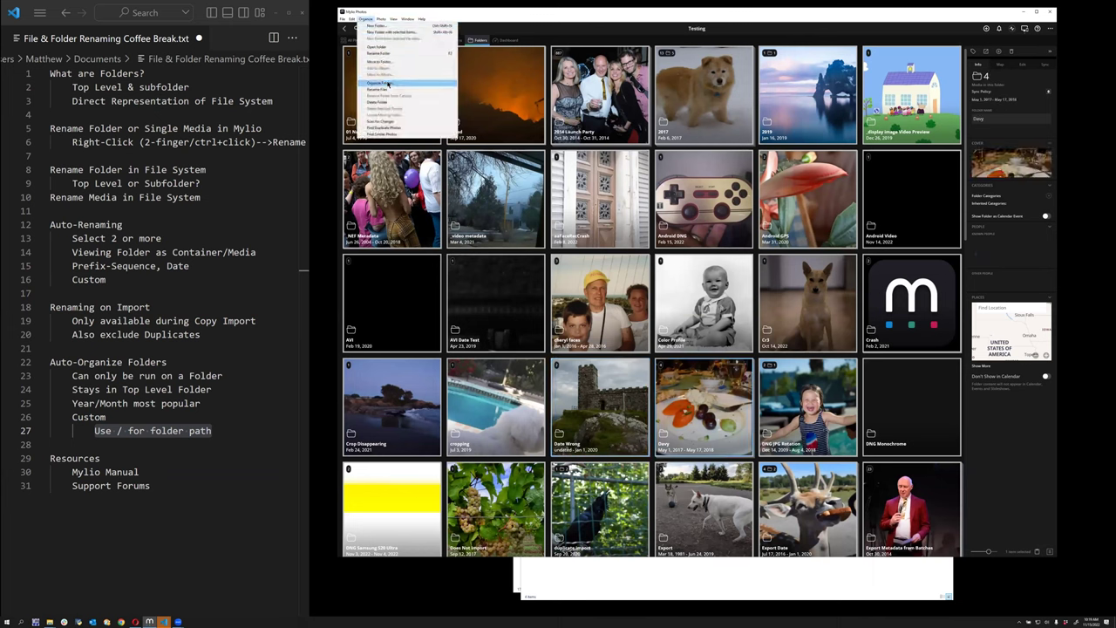
{"action": "left_click", "coordinate": [389, 83]}
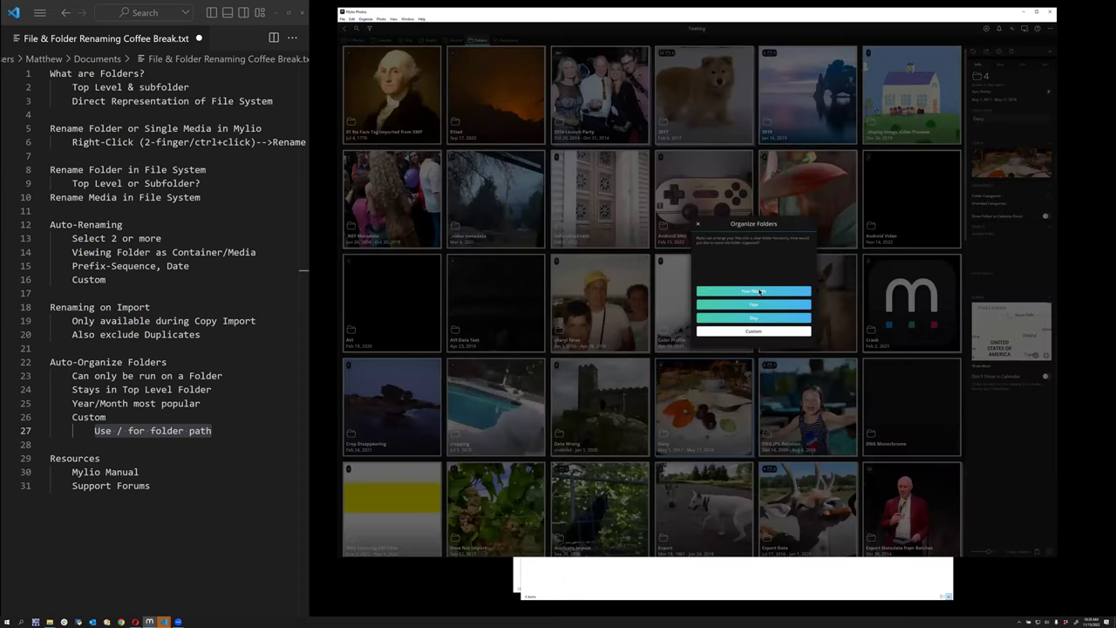
{"action": "left_click", "coordinate": [760, 291]}
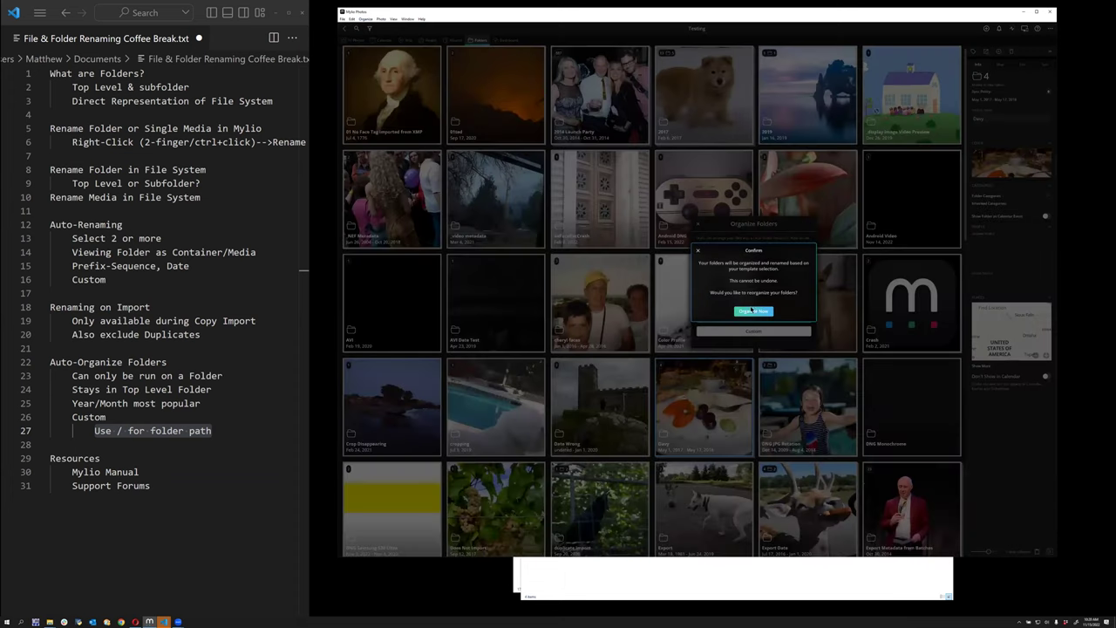
{"action": "left_click", "coordinate": [751, 309]}
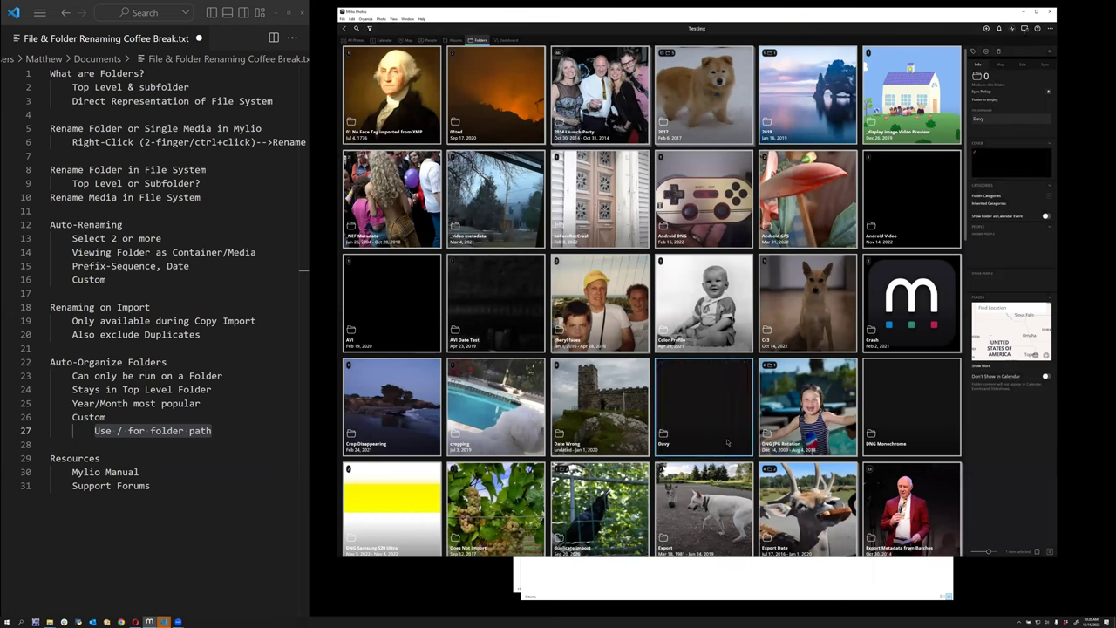
{"action": "left_click", "coordinate": [345, 28]}
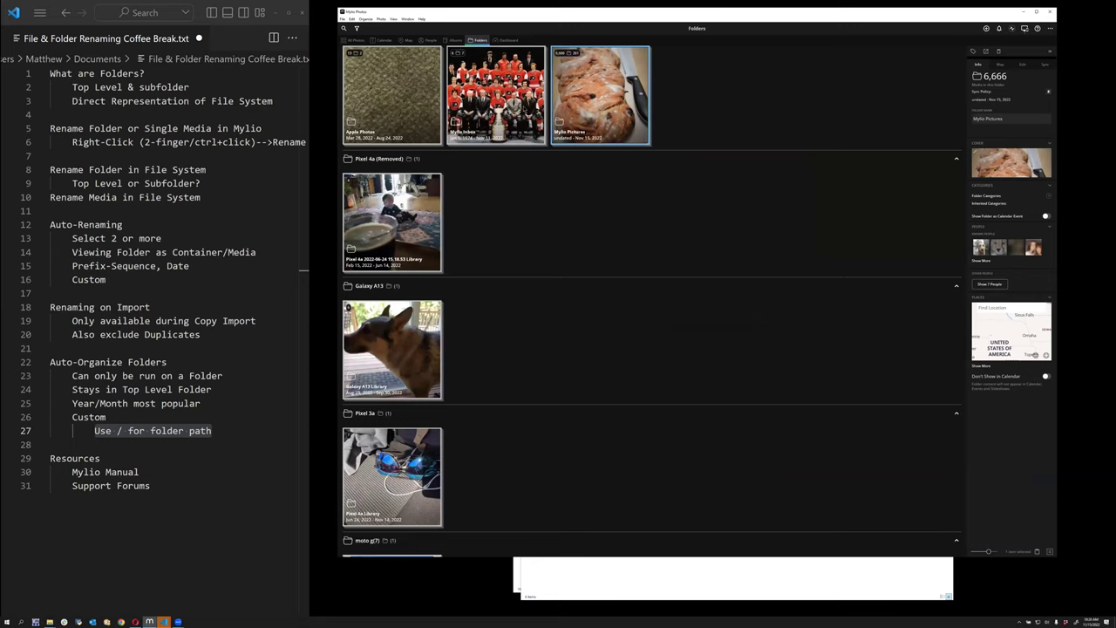
Open Mylio Pictures, select the 2017 folder and bring up its Organize Folders options
{"action": "key", "text": "Return"}
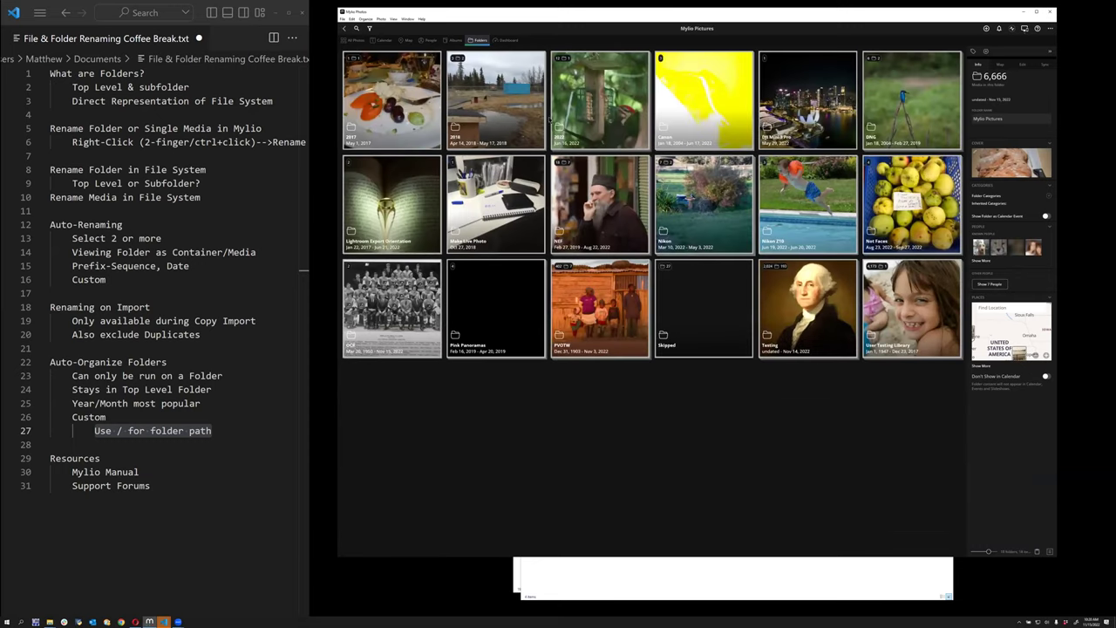
{"action": "key", "text": "Right"}
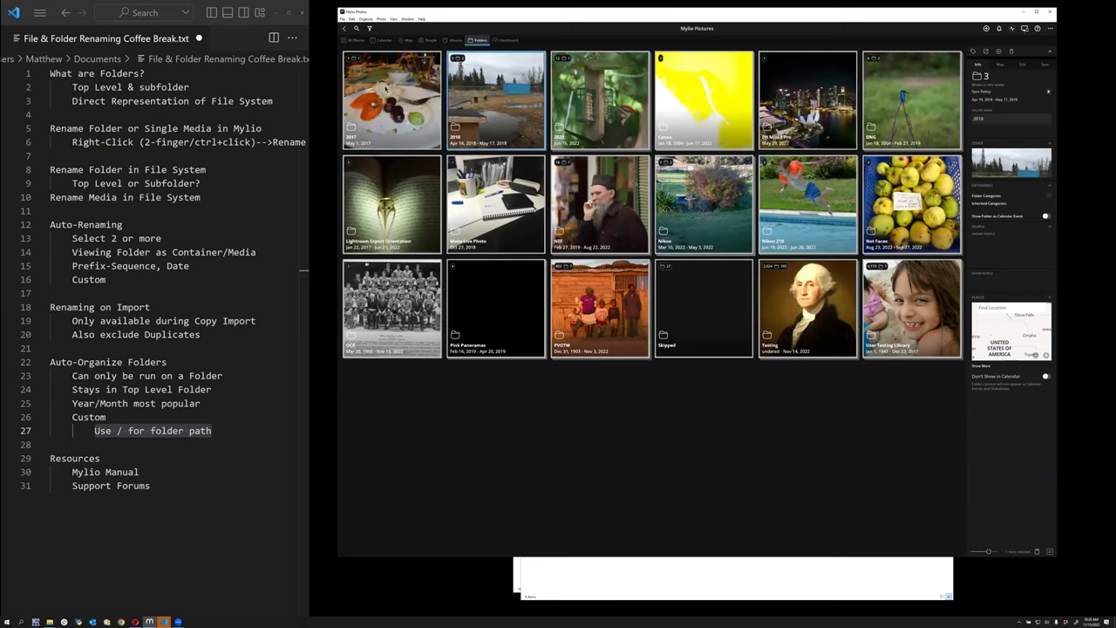
{"action": "key", "text": "Right"}
{"action": "key", "text": "Left"}
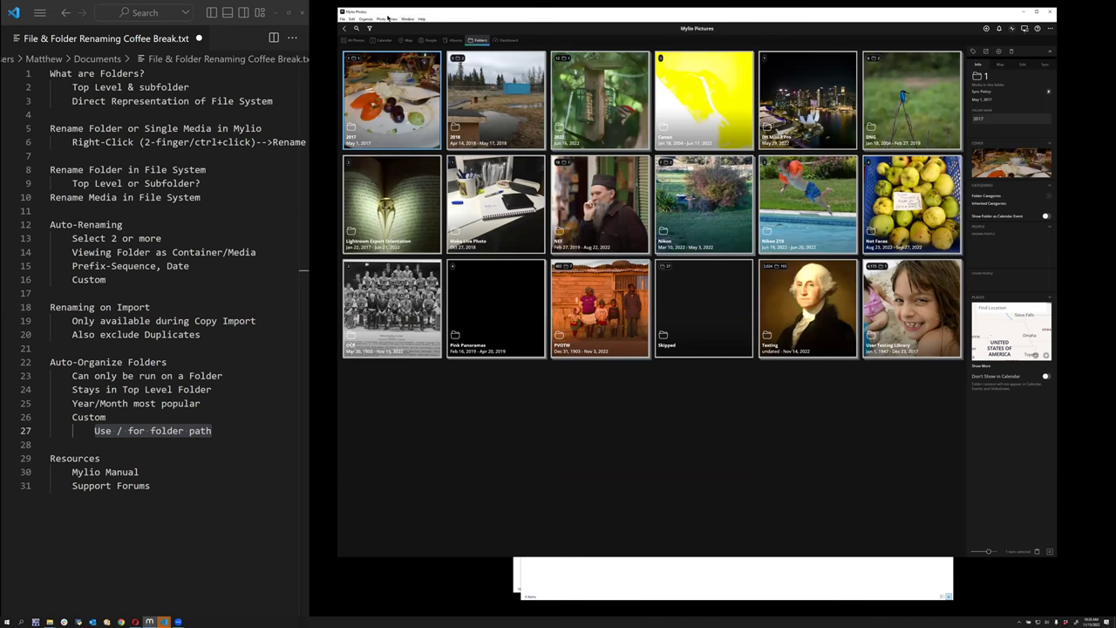
{"action": "left_click", "coordinate": [371, 19]}
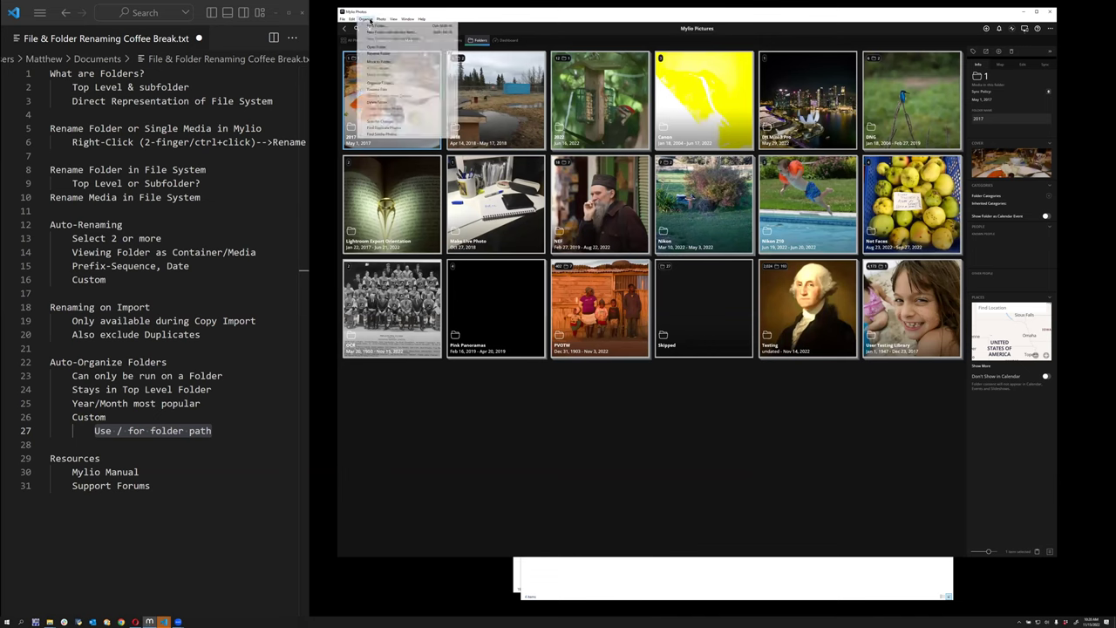
{"action": "left_click", "coordinate": [389, 83]}
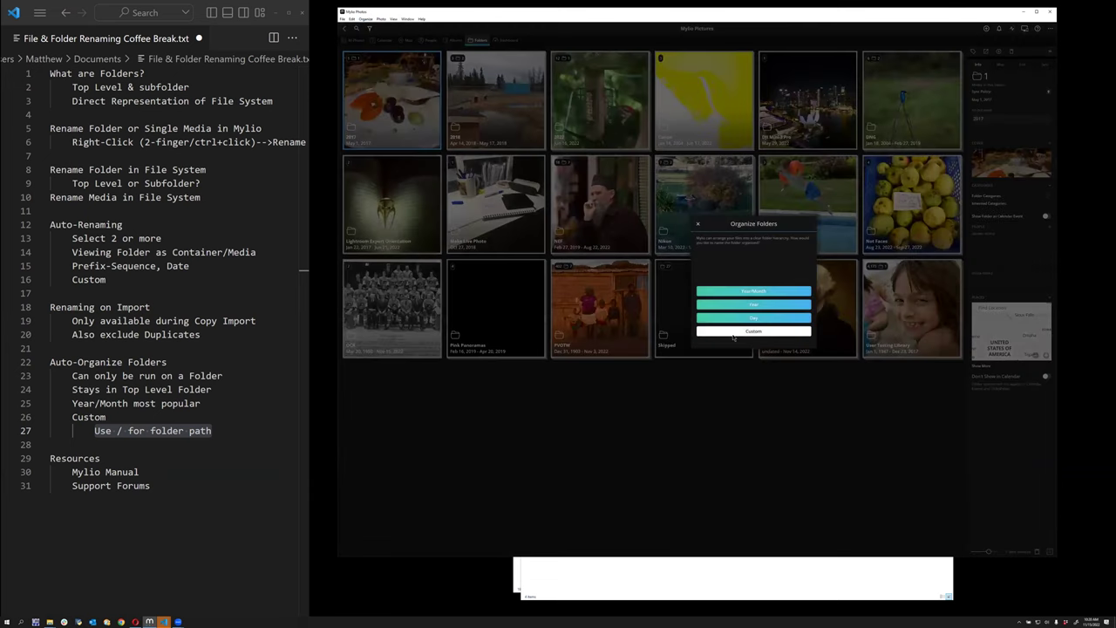
Organize 2017 with a custom path pattern using 'Testing' and confirm Organize Now
{"action": "left_click", "coordinate": [733, 335]}
{"action": "left_click", "coordinate": [711, 238]}
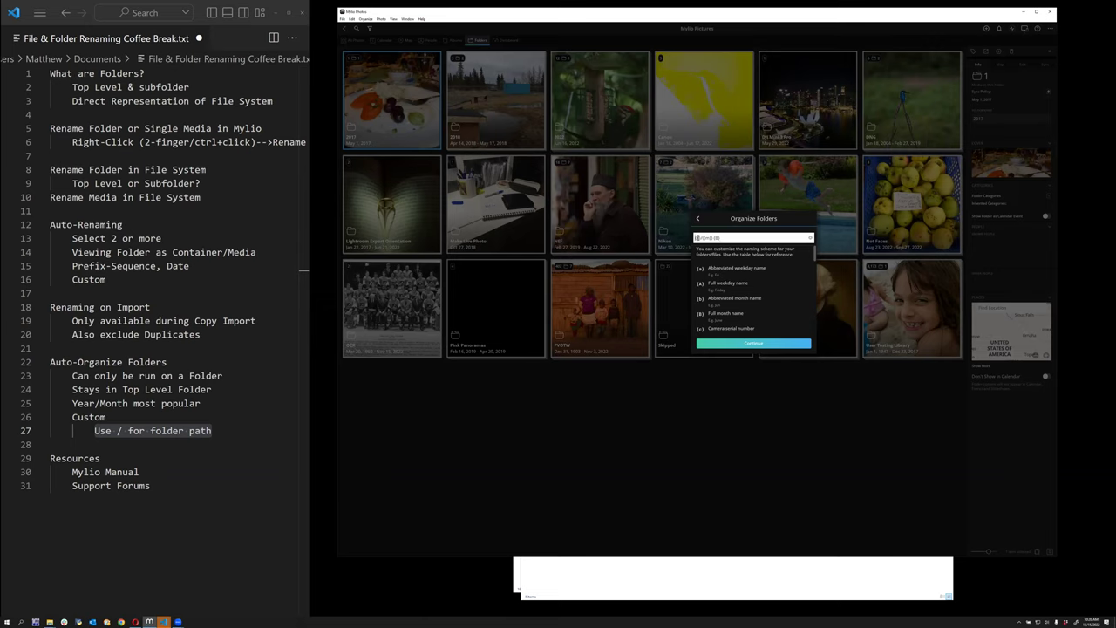
{"action": "type", "text": "Testing/"}
{"action": "left_click", "coordinate": [757, 342]}
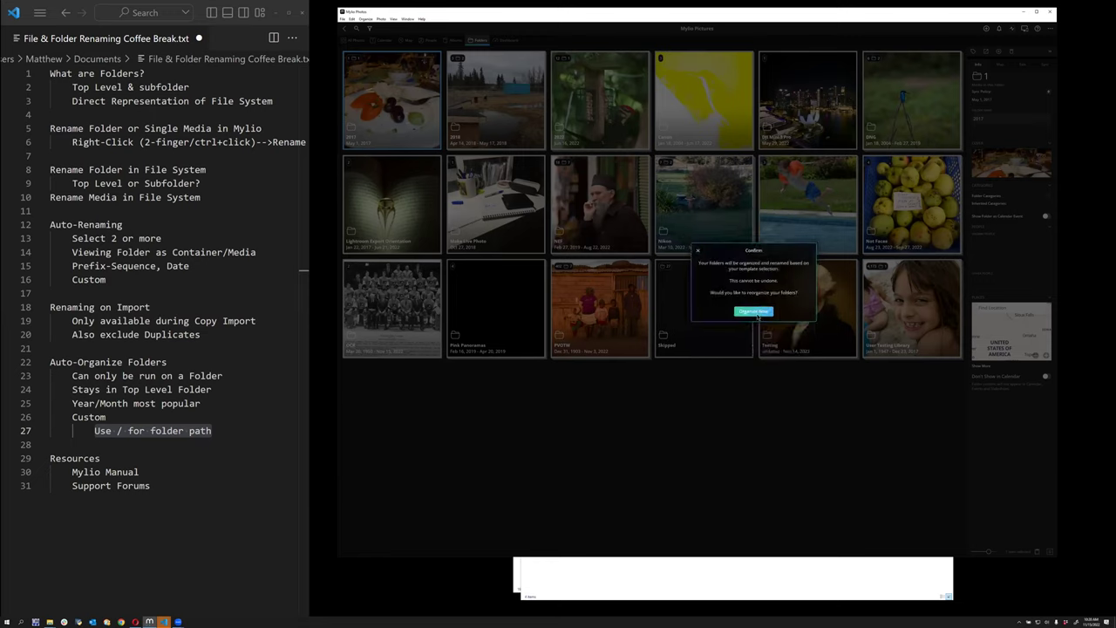
{"action": "left_click", "coordinate": [755, 311]}
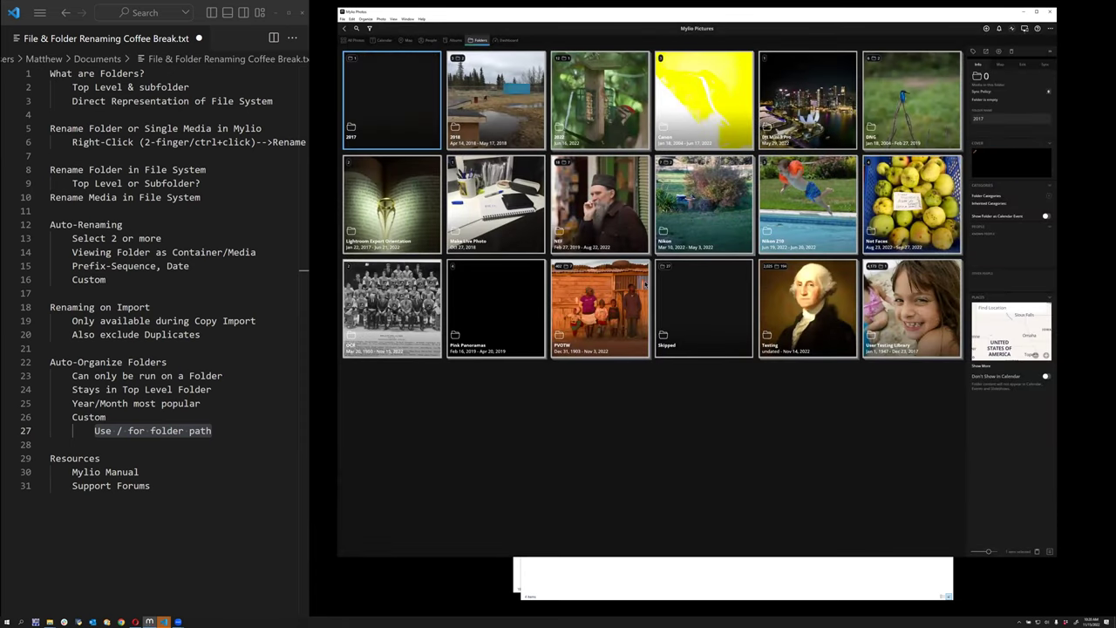
{"action": "left_click", "coordinate": [788, 311]}
{"action": "double_click", "coordinate": [786, 308]}
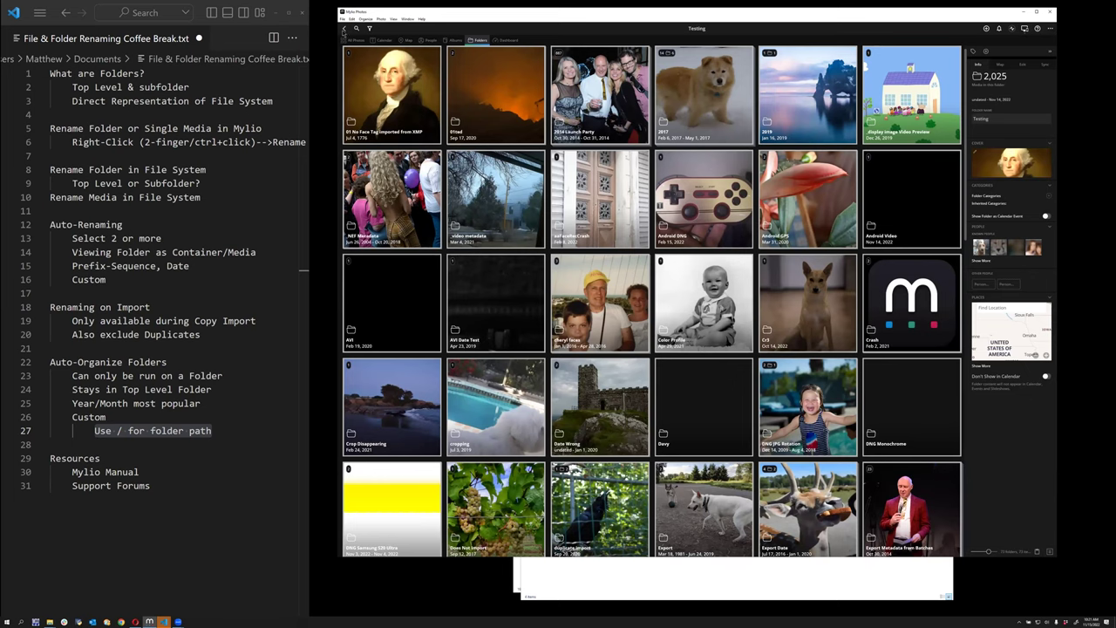
{"action": "left_click", "coordinate": [344, 29]}
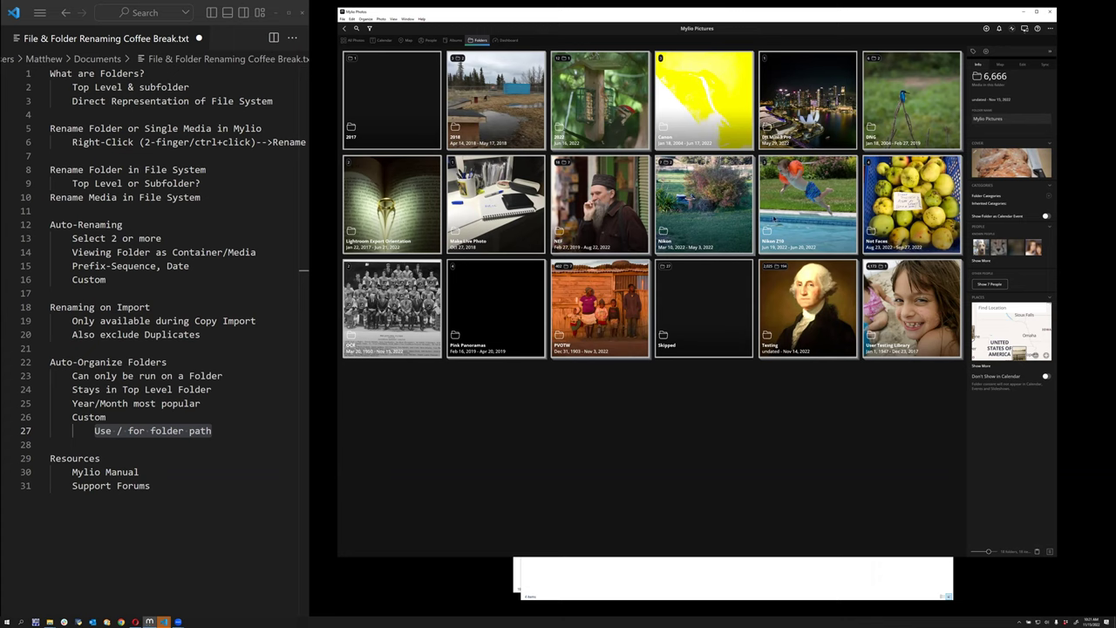
Delete the empty Skipped folder so Mylio Pictures reports 6,666 items
{"action": "left_click", "coordinate": [713, 284]}
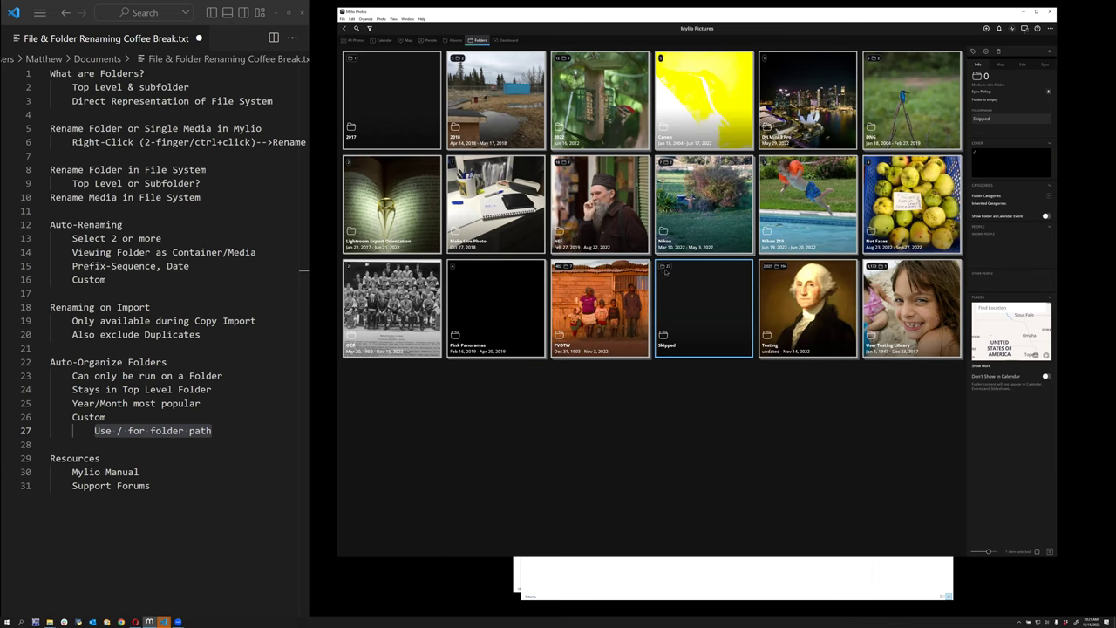
{"action": "left_click", "coordinate": [773, 273]}
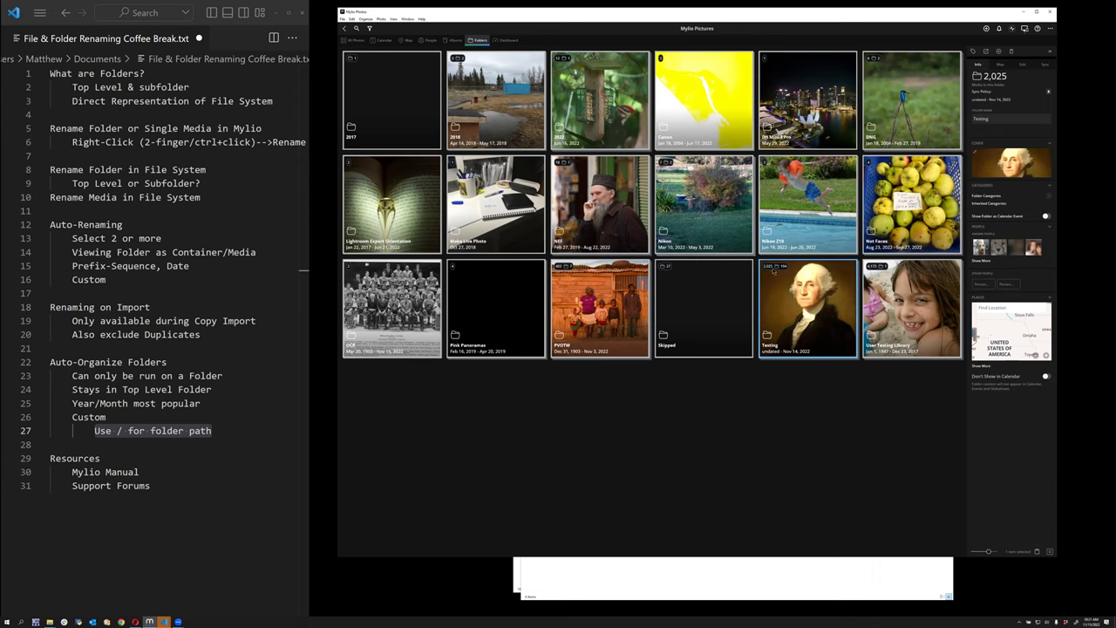
{"action": "left_click", "coordinate": [724, 300]}
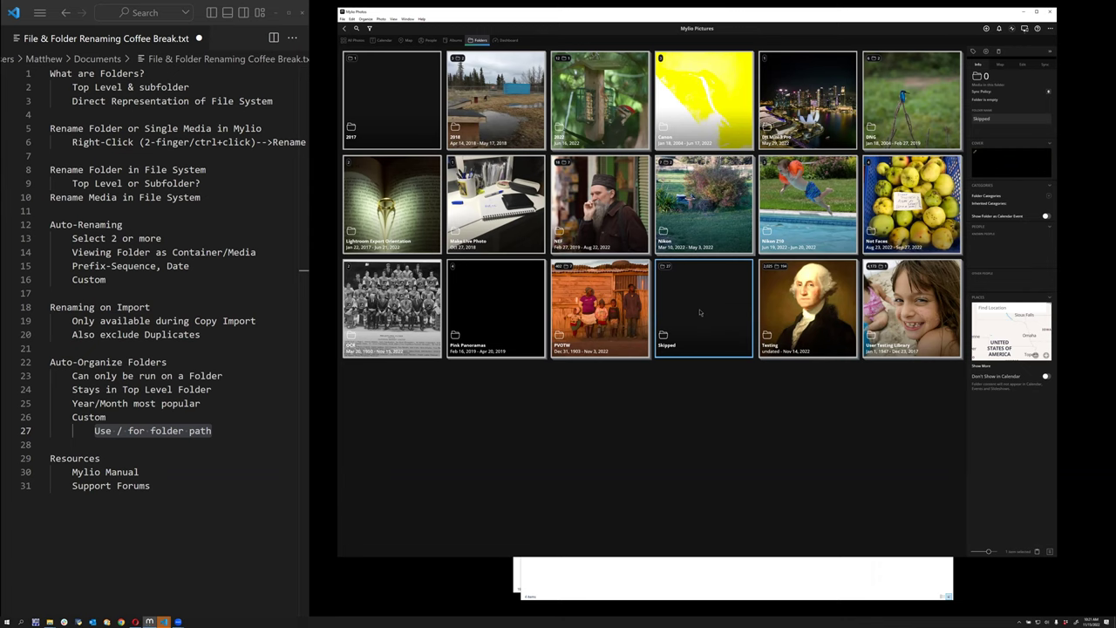
{"action": "key", "text": "Delete"}
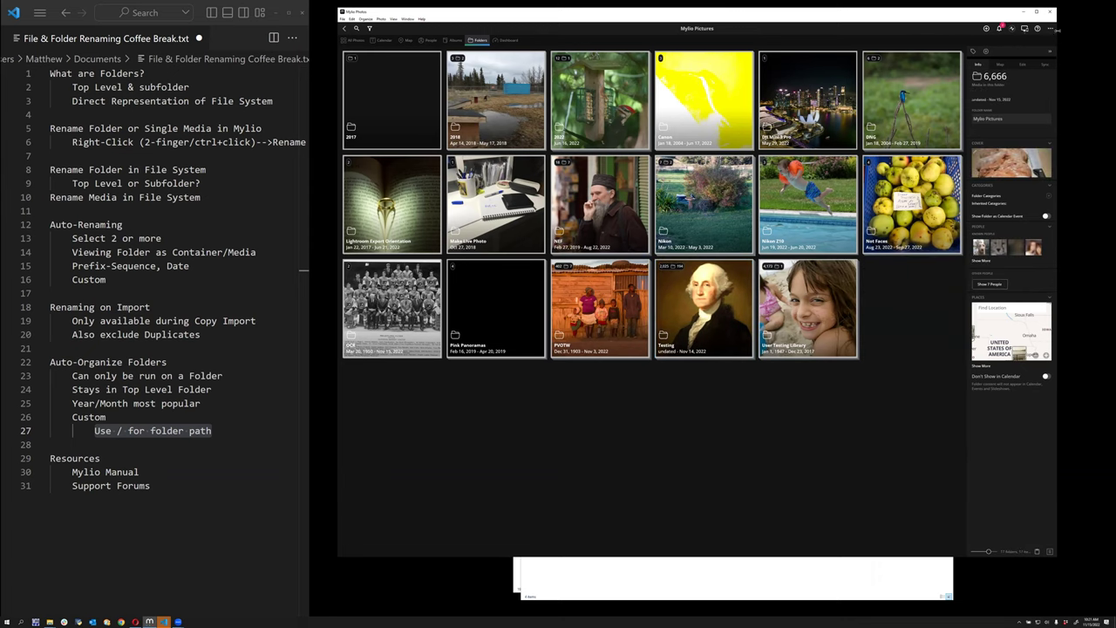
Sort Mylio Pictures folders by Date Created, then delete the empty 2017 folder
{"action": "left_click", "coordinate": [1050, 28]}
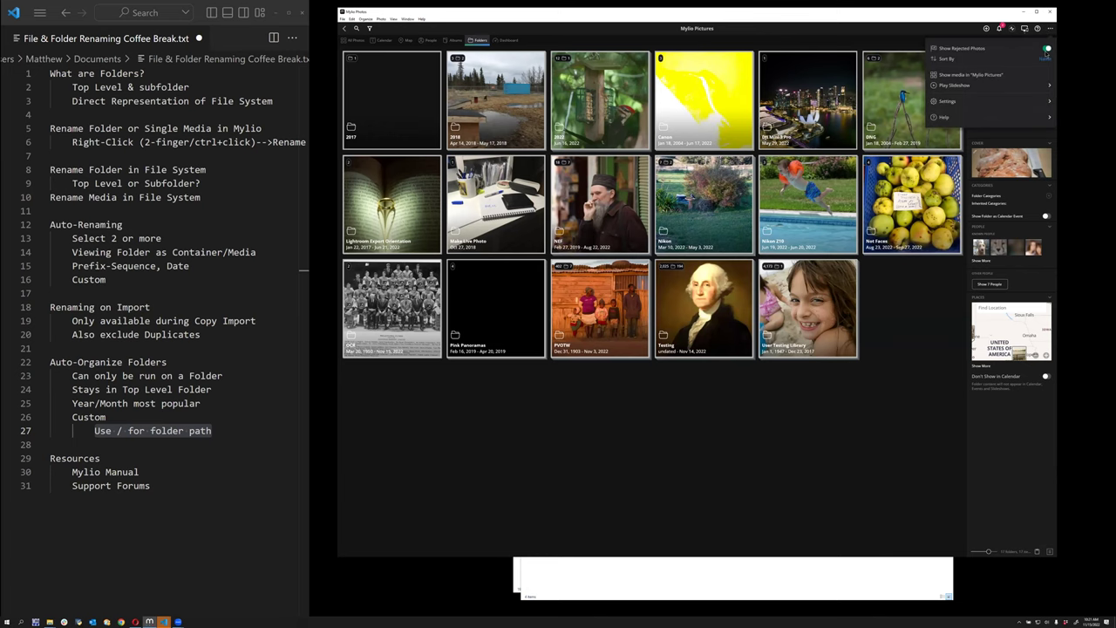
{"action": "left_click", "coordinate": [1046, 61]}
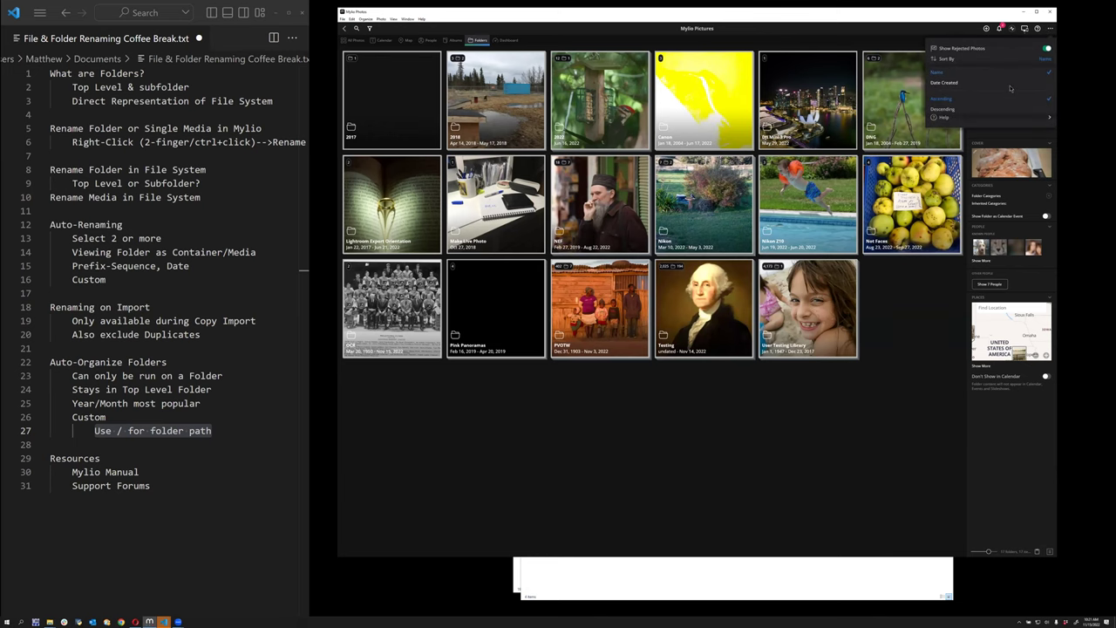
{"action": "left_click", "coordinate": [1010, 85]}
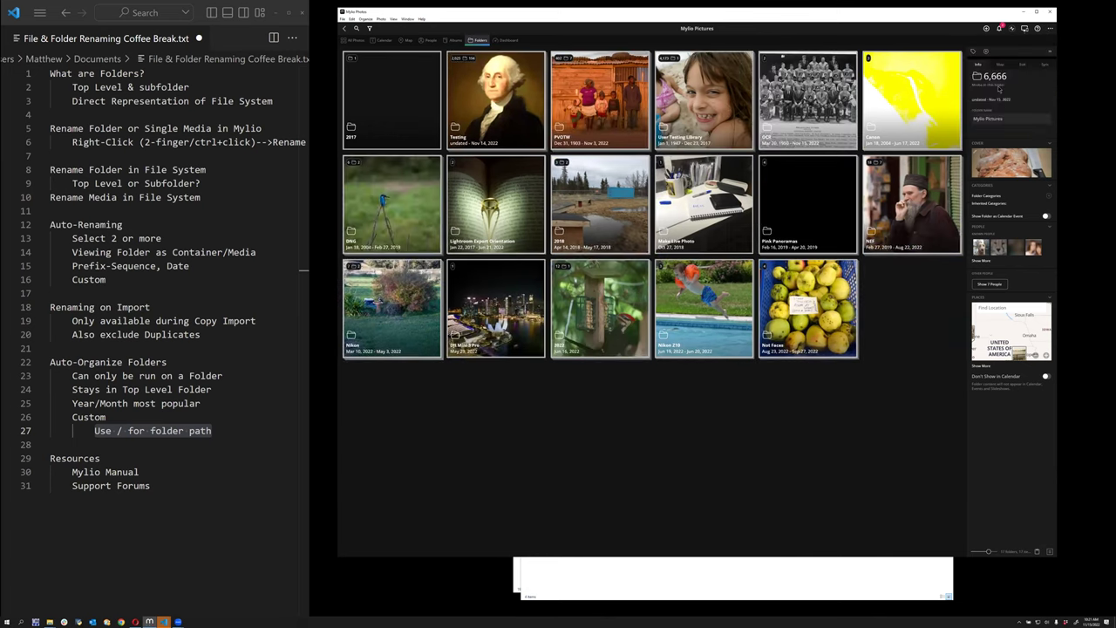
{"action": "left_click", "coordinate": [372, 87]}
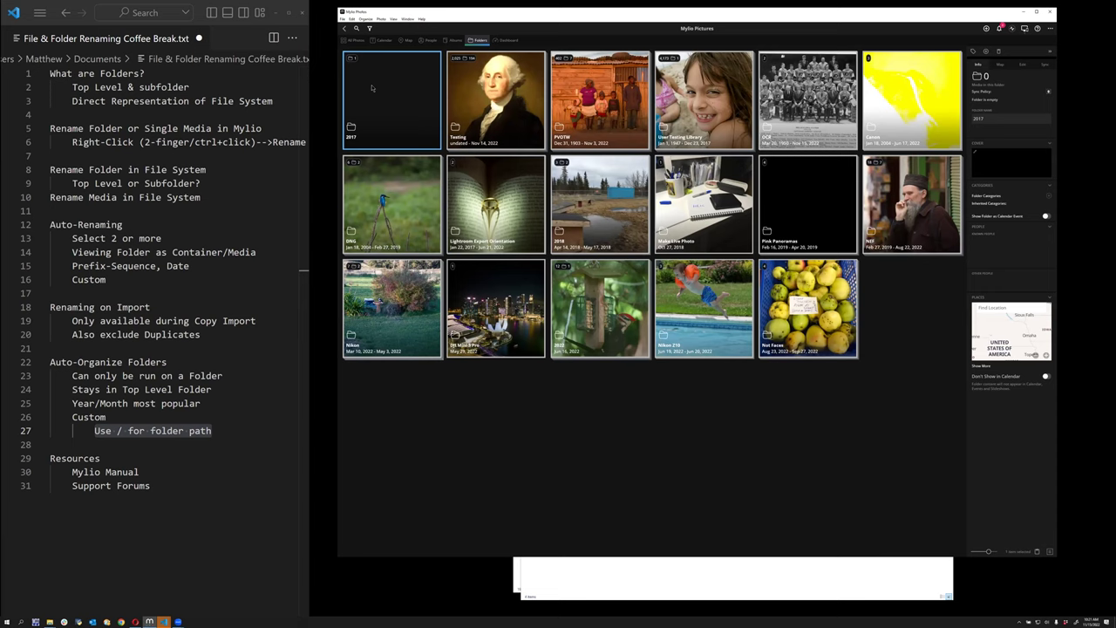
{"action": "key", "text": "Delete"}
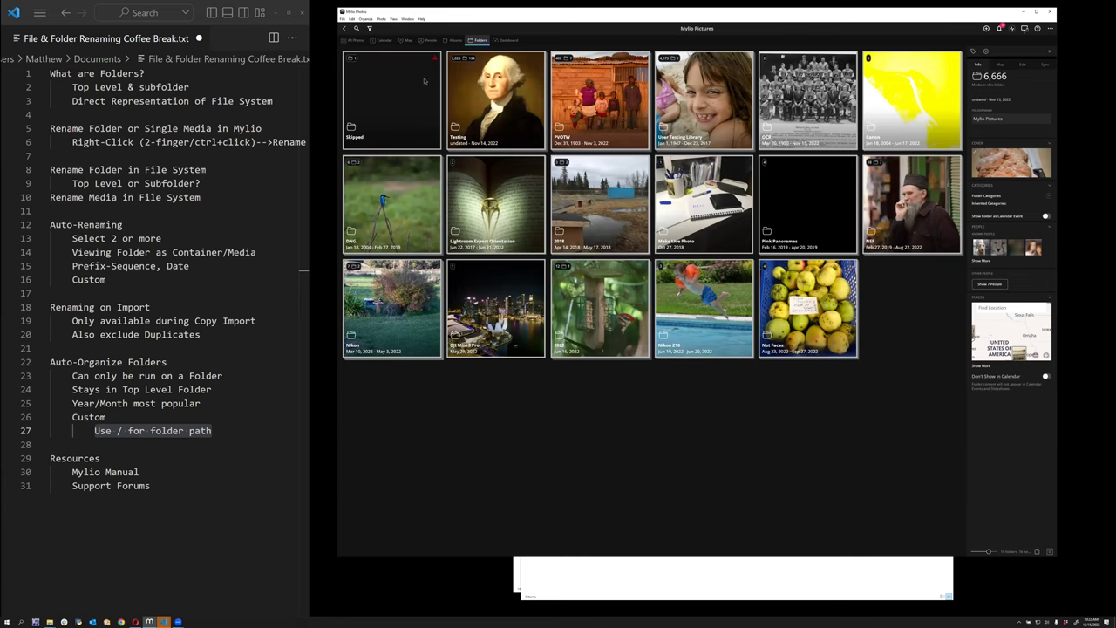
Open the Pink Panoramas folder, look at its first black photo, then return to Mylio Pictures
{"action": "left_click", "coordinate": [817, 202]}
{"action": "double_click", "coordinate": [818, 202]}
{"action": "left_click", "coordinate": [546, 165]}
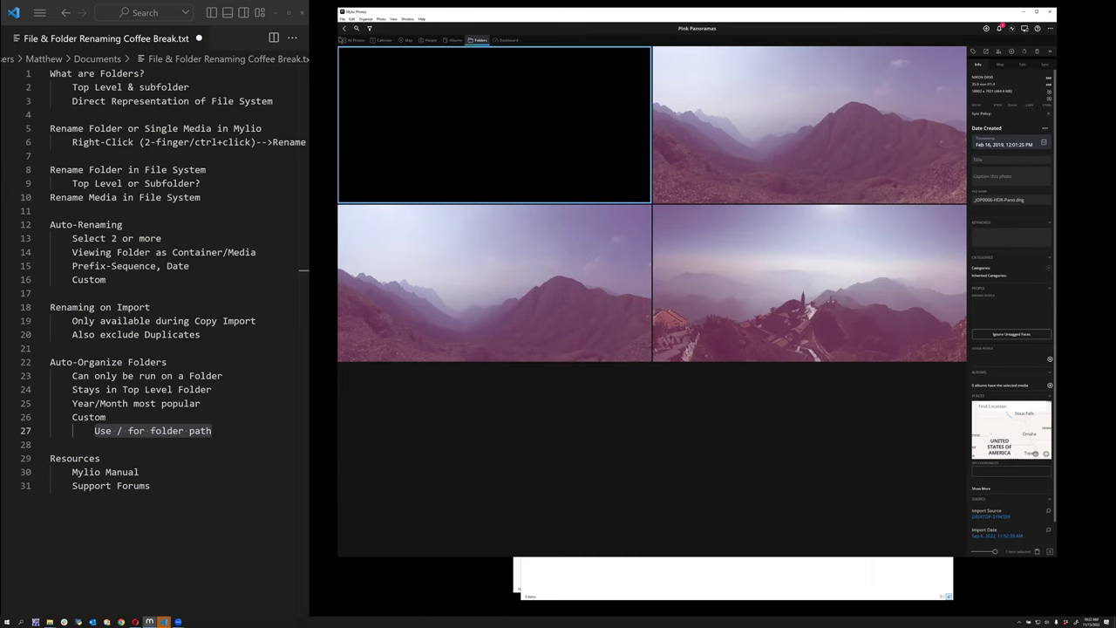
{"action": "left_click", "coordinate": [344, 27]}
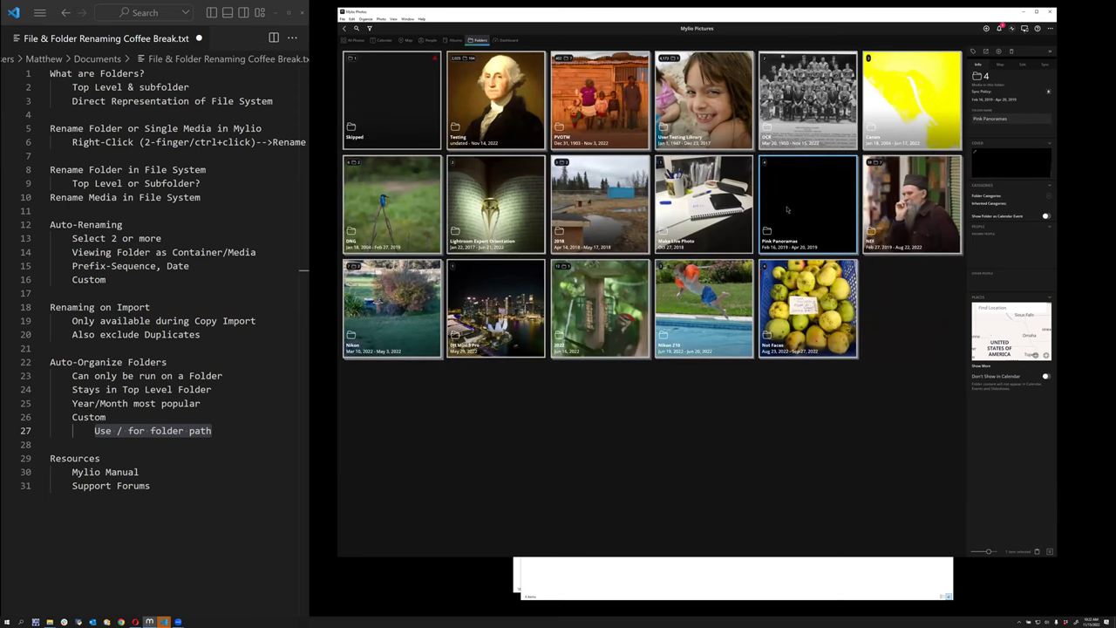
Open the Not Faces folder and view its first three apple photos full size
{"action": "left_click", "coordinate": [795, 300]}
{"action": "double_click", "coordinate": [795, 300]}
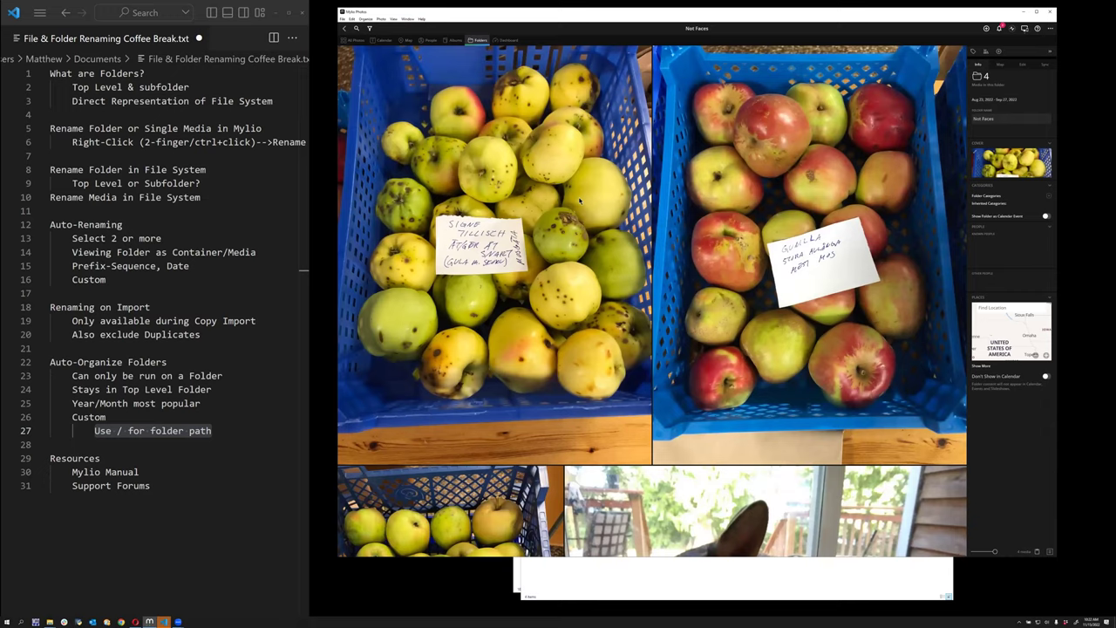
{"action": "double_click", "coordinate": [579, 202]}
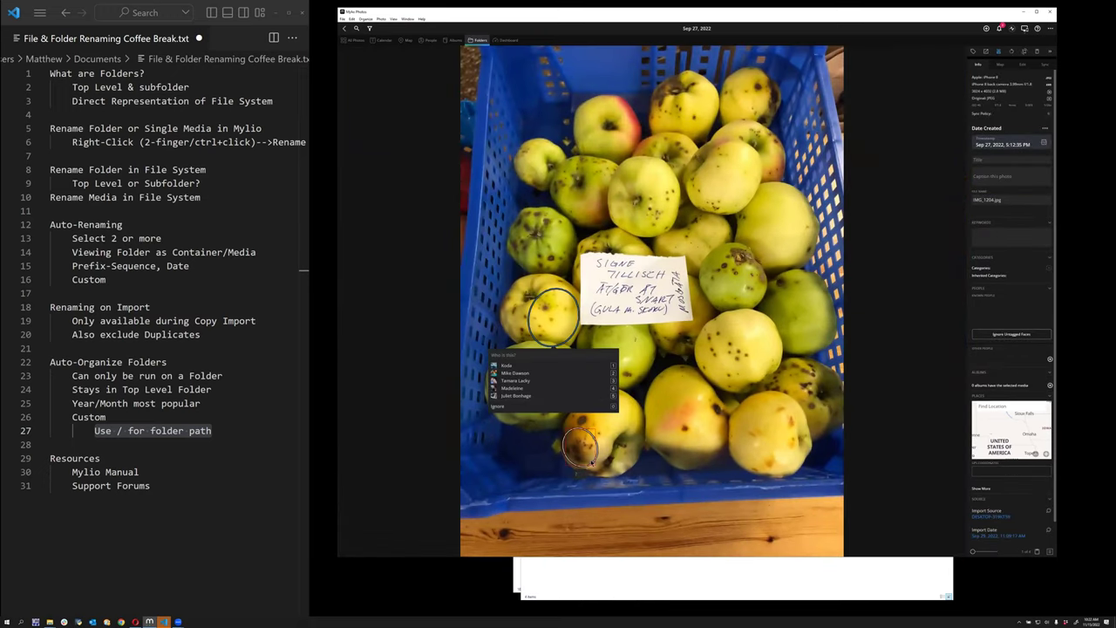
{"action": "key", "text": "Right"}
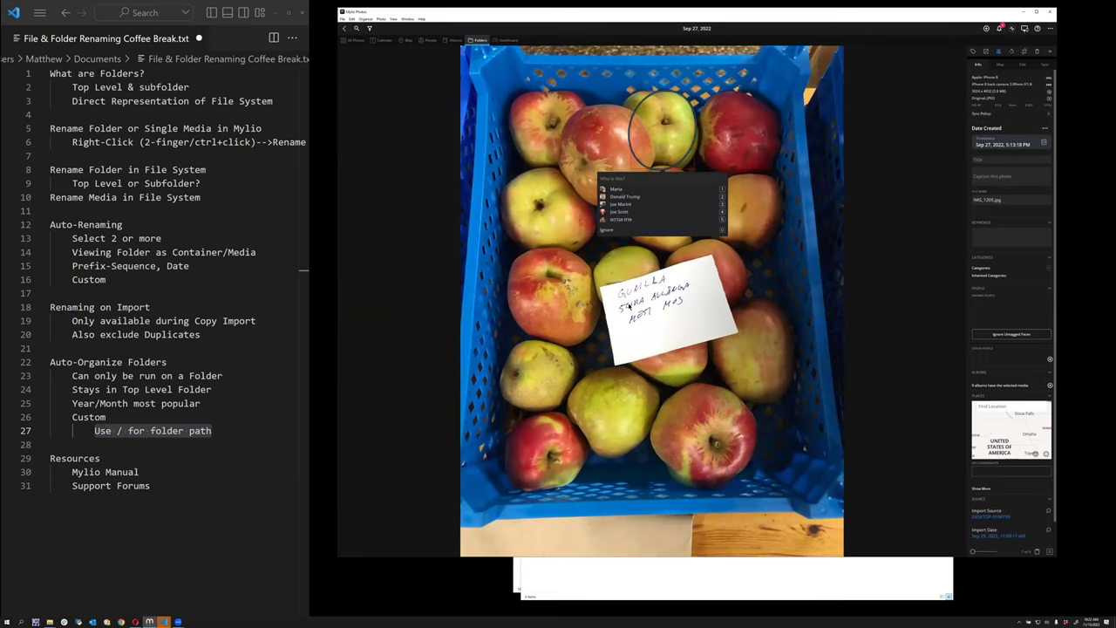
{"action": "key", "text": "Right"}
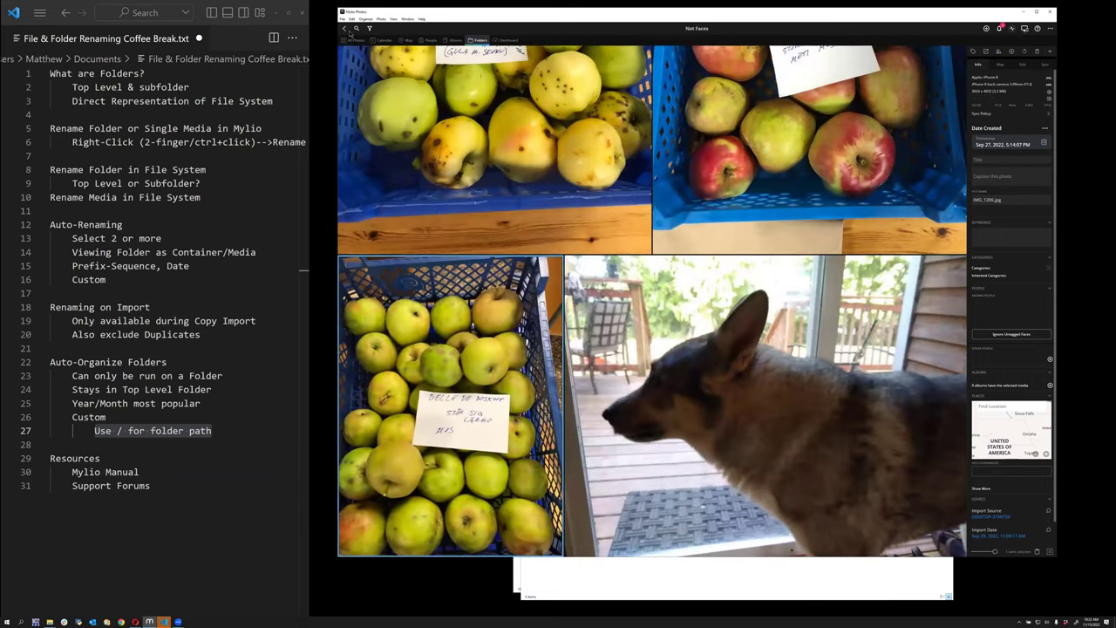
{"action": "key", "text": "Escape"}
From the Folders overview, reveal the Mylio Inbox folder in Explorer
{"action": "left_click", "coordinate": [478, 40]}
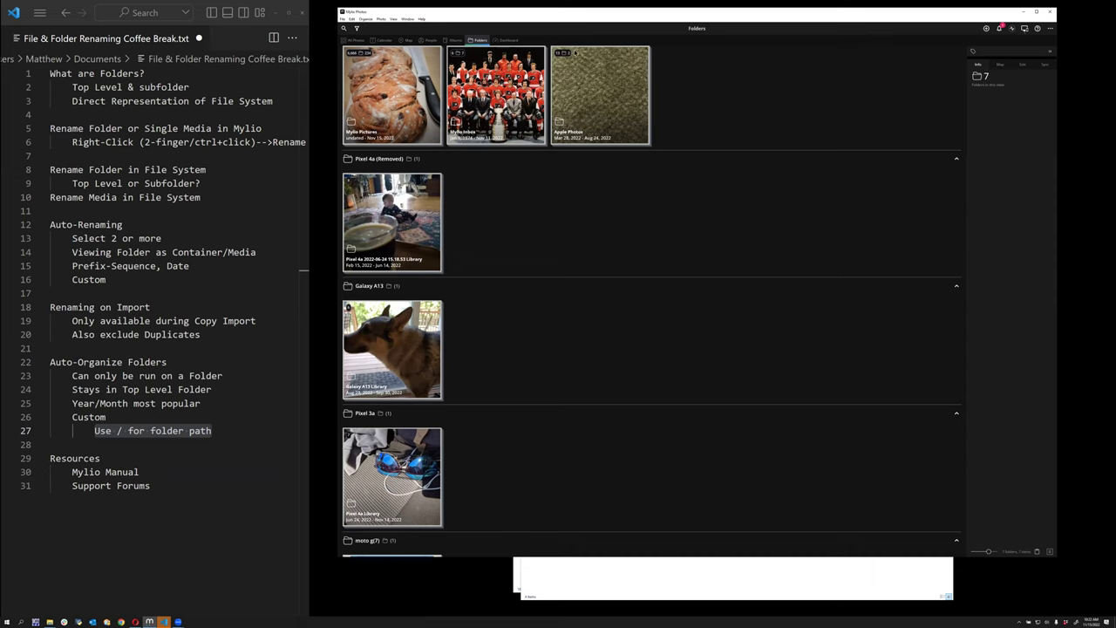
{"action": "left_click", "coordinate": [496, 94]}
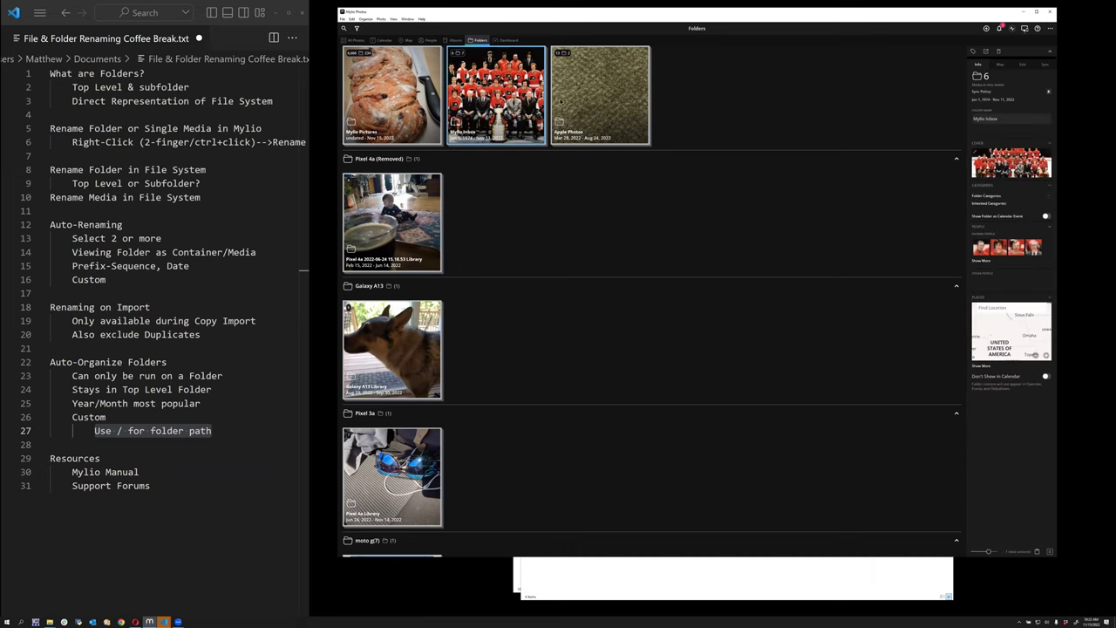
{"action": "right_click", "coordinate": [462, 103]}
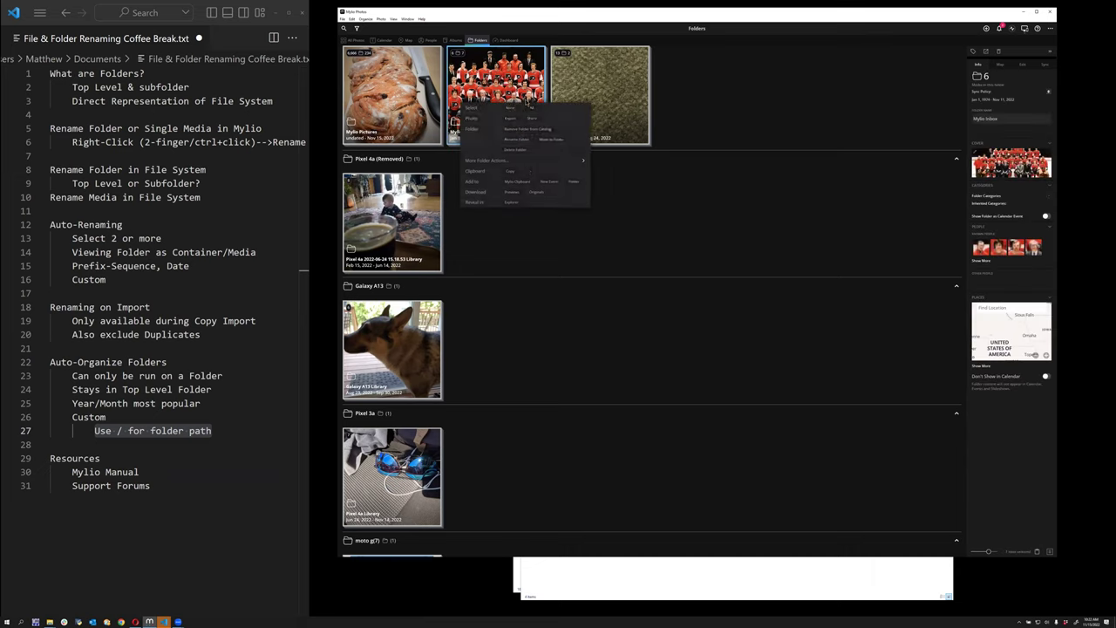
{"action": "left_click", "coordinate": [513, 204]}
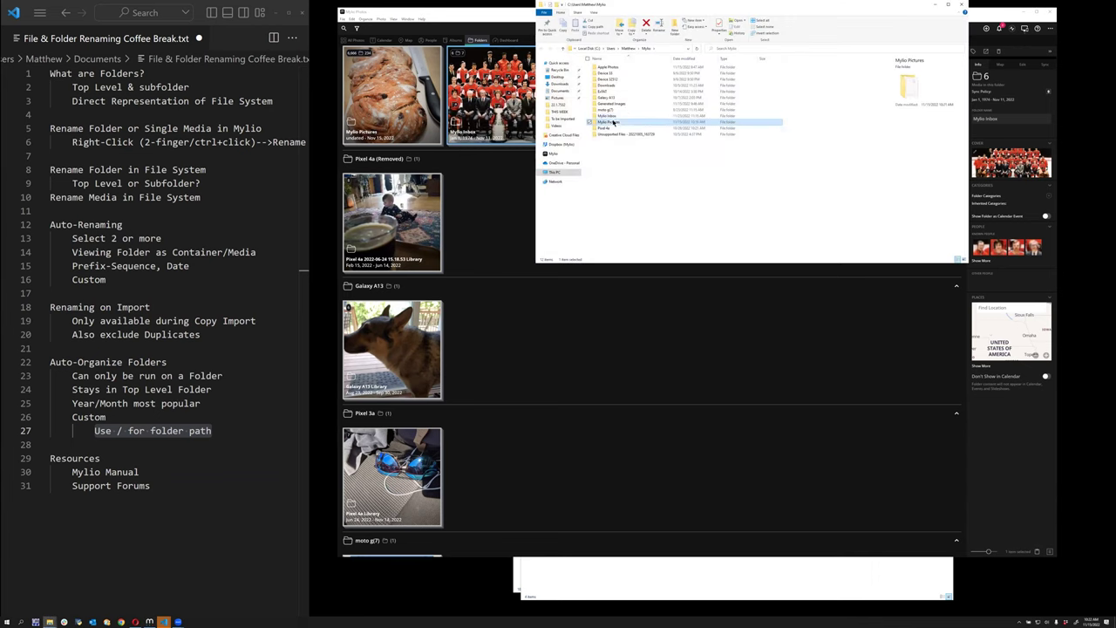
In File Explorer, browse into Mylio Pictures > 2022 > (08) June to see the photo files
{"action": "double_click", "coordinate": [613, 121]}
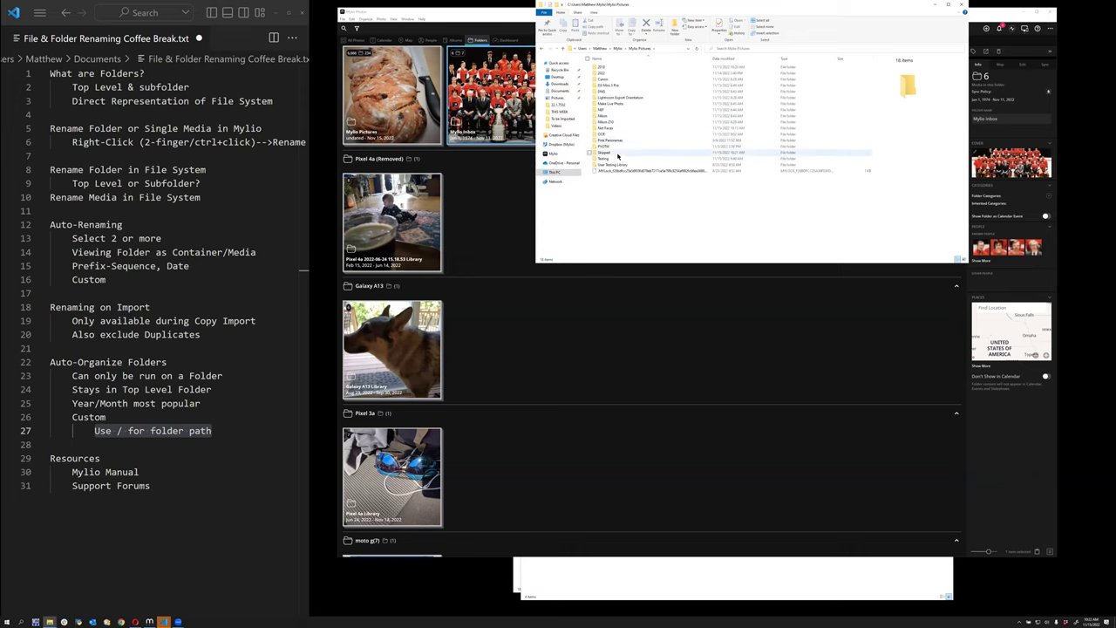
{"action": "double_click", "coordinate": [612, 74]}
{"action": "double_click", "coordinate": [612, 70]}
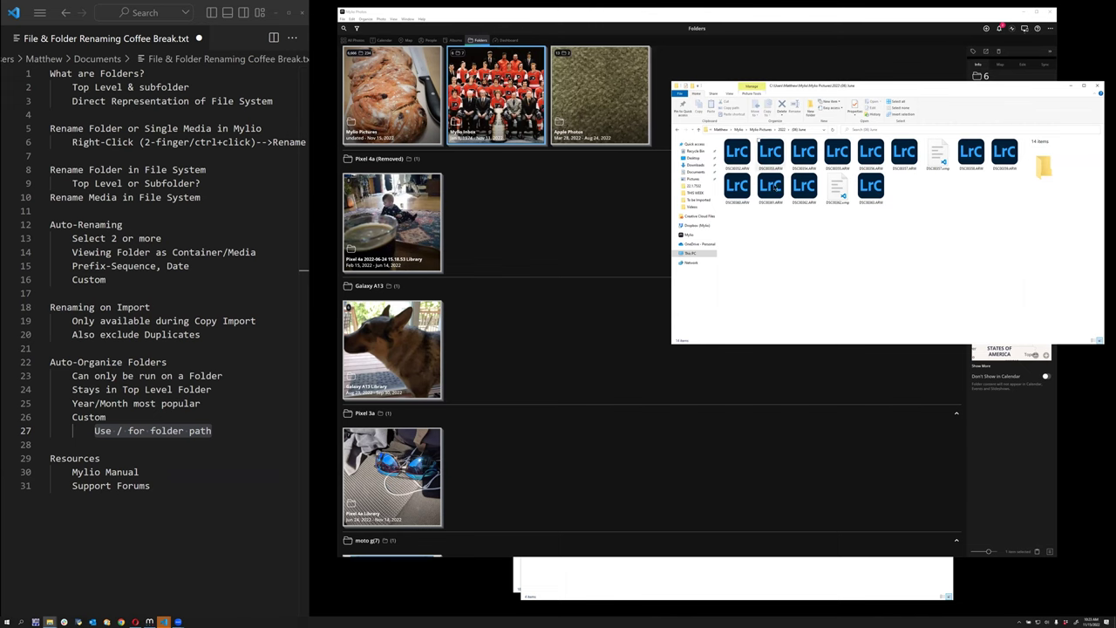
Check the 13-item Apple Photos folder in Mylio and close the File Explorer window
{"action": "left_click", "coordinate": [572, 107]}
{"action": "double_click", "coordinate": [572, 106]}
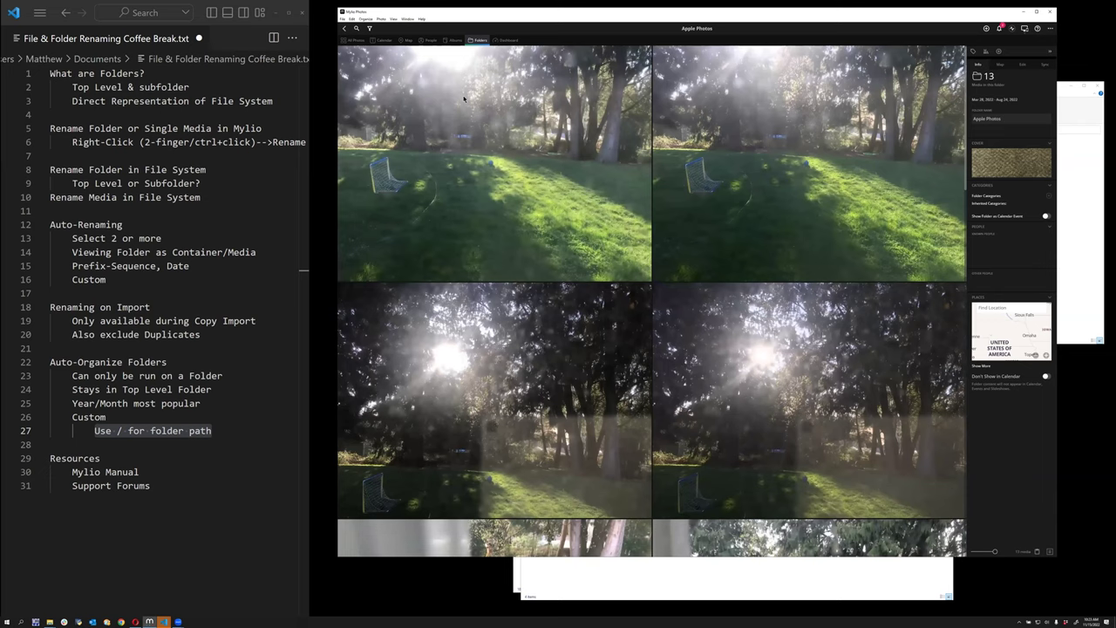
{"action": "key", "text": "Escape"}
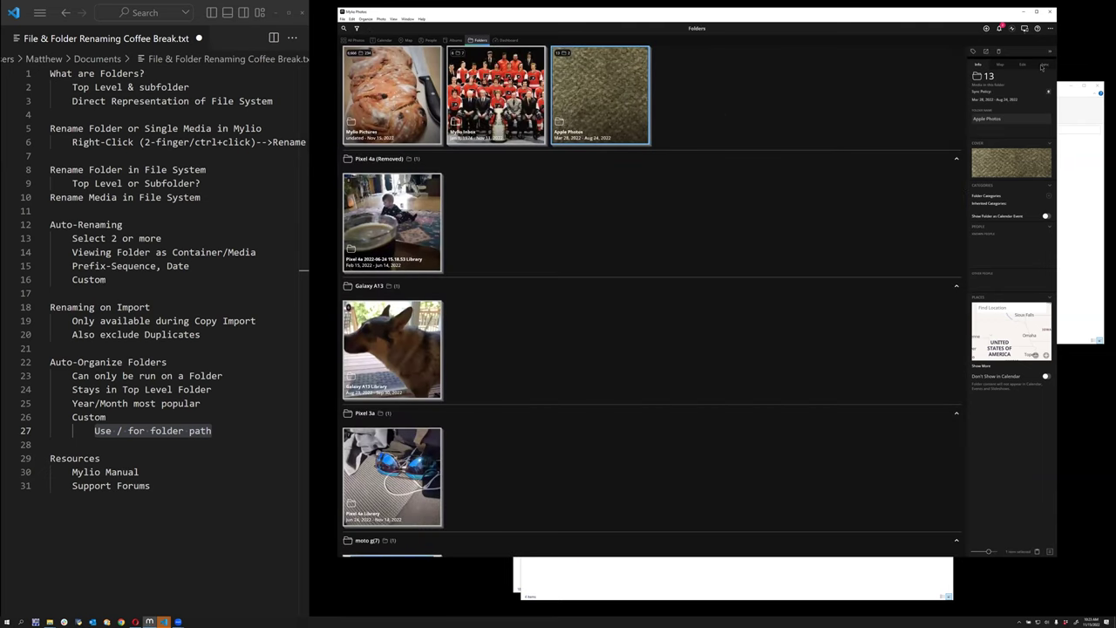
{"action": "left_click", "coordinate": [1075, 96]}
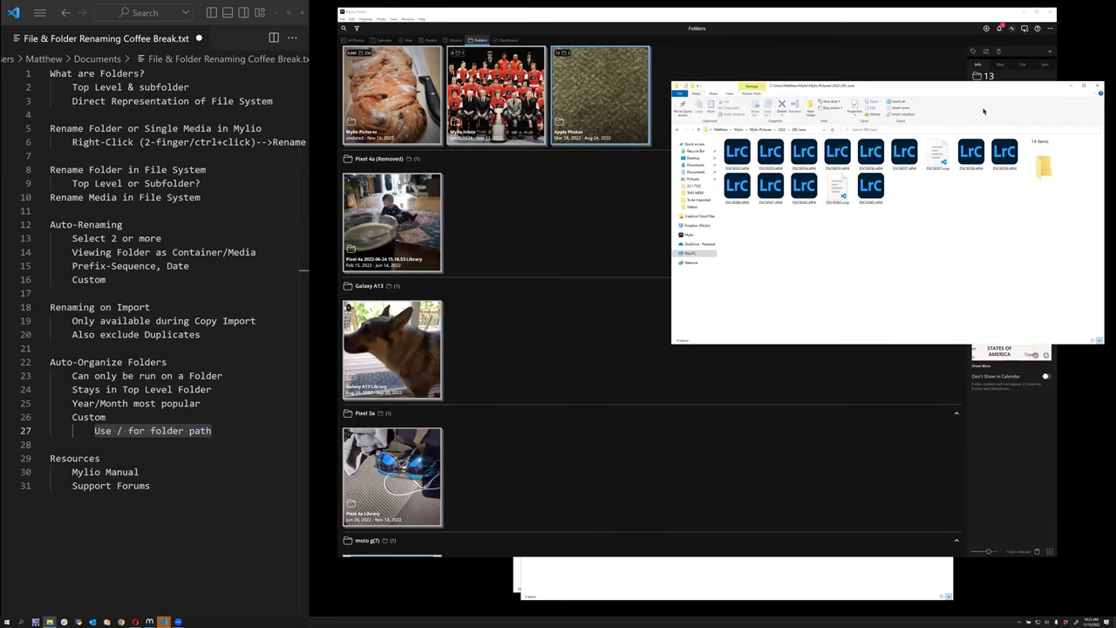
{"action": "left_click", "coordinate": [1095, 88]}
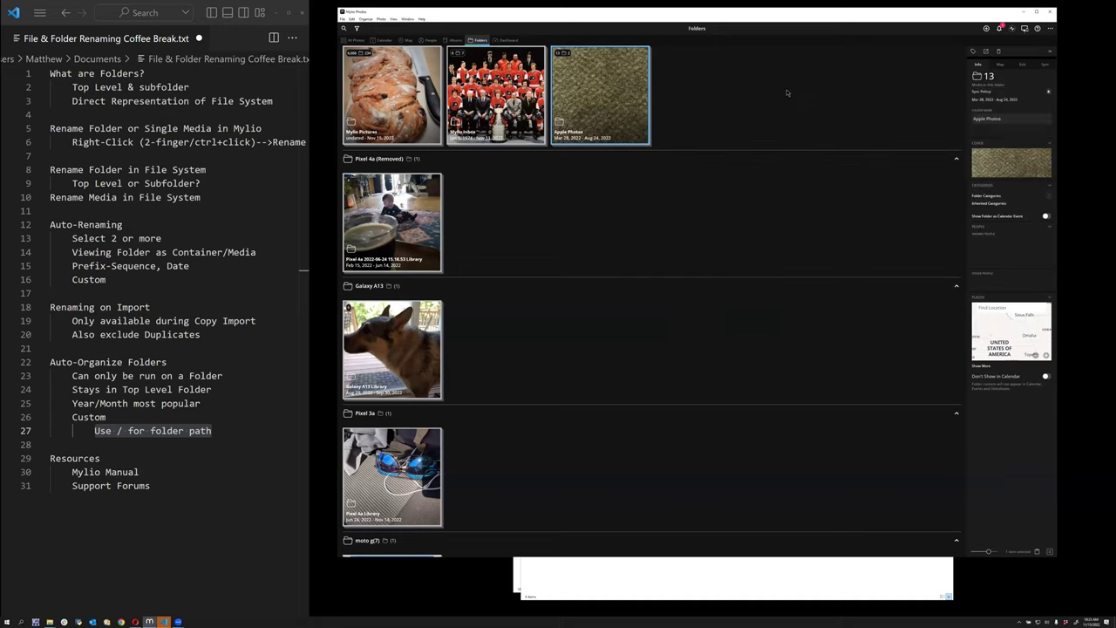